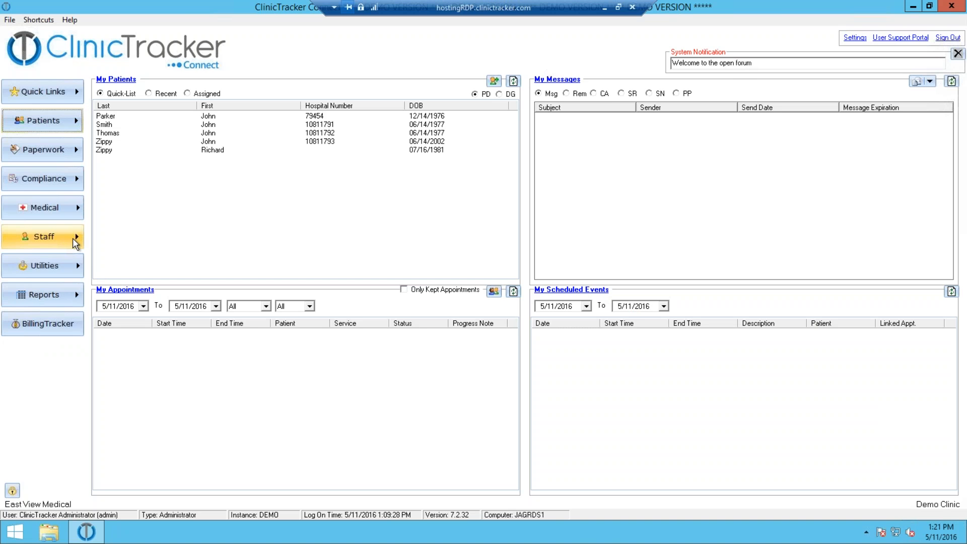
Step: Open Staff Info and load the record of the sixth staff member in the name list
click(44, 237)
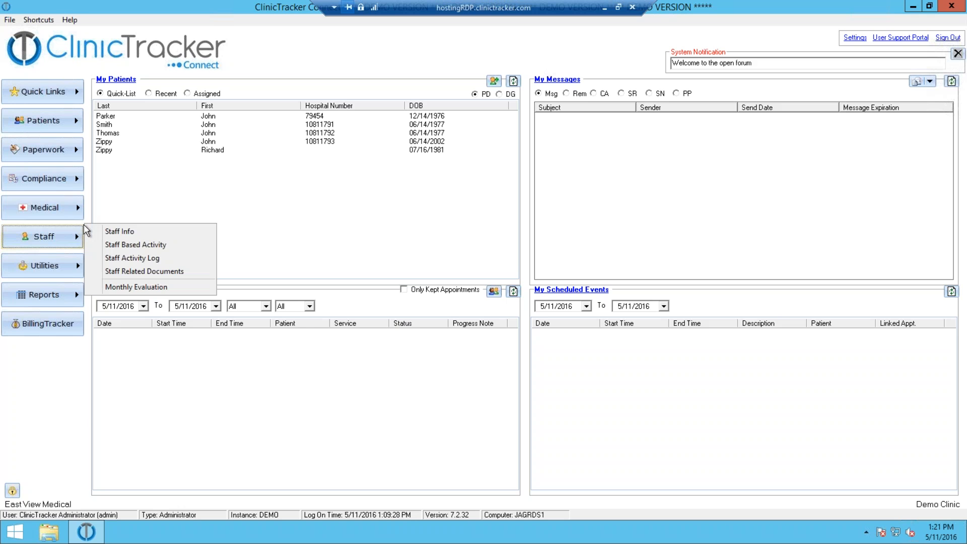
click(113, 231)
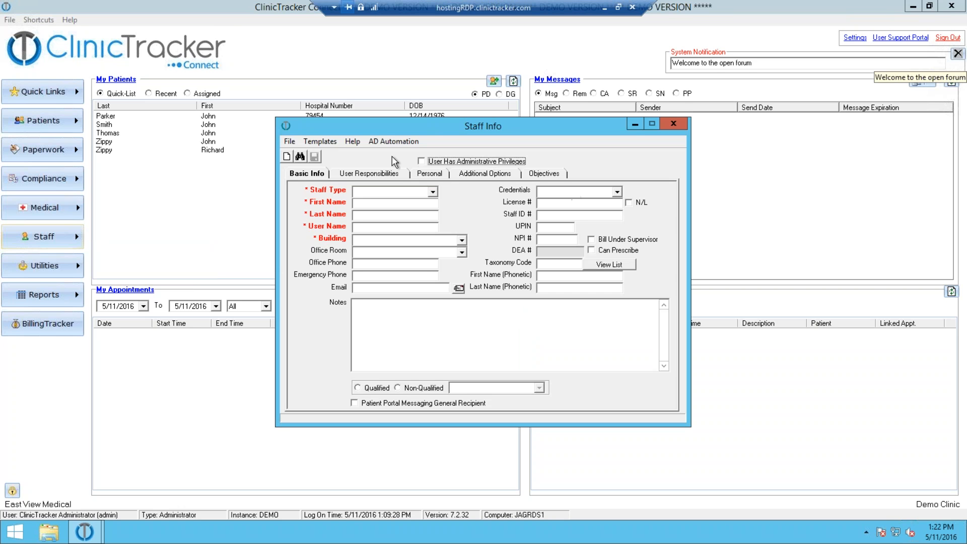
click(301, 156)
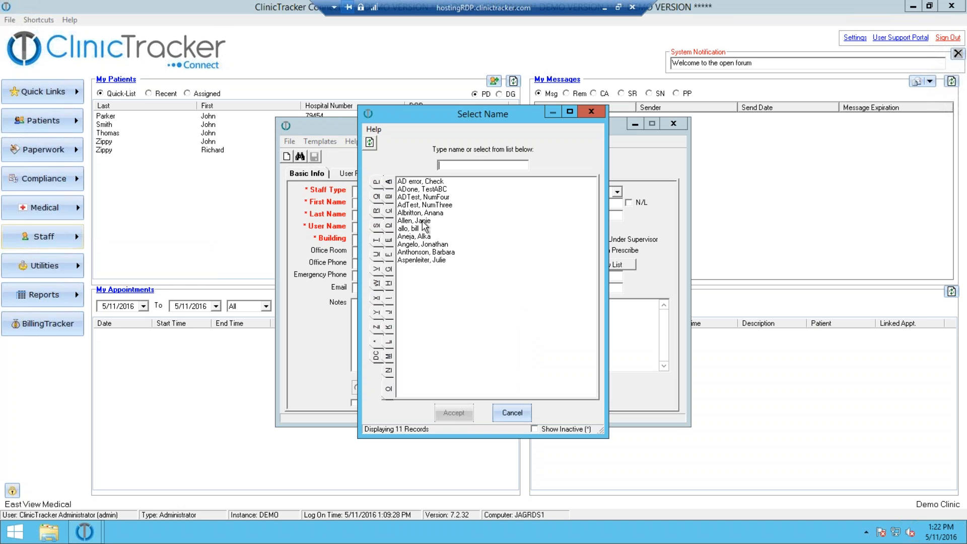
click(422, 221)
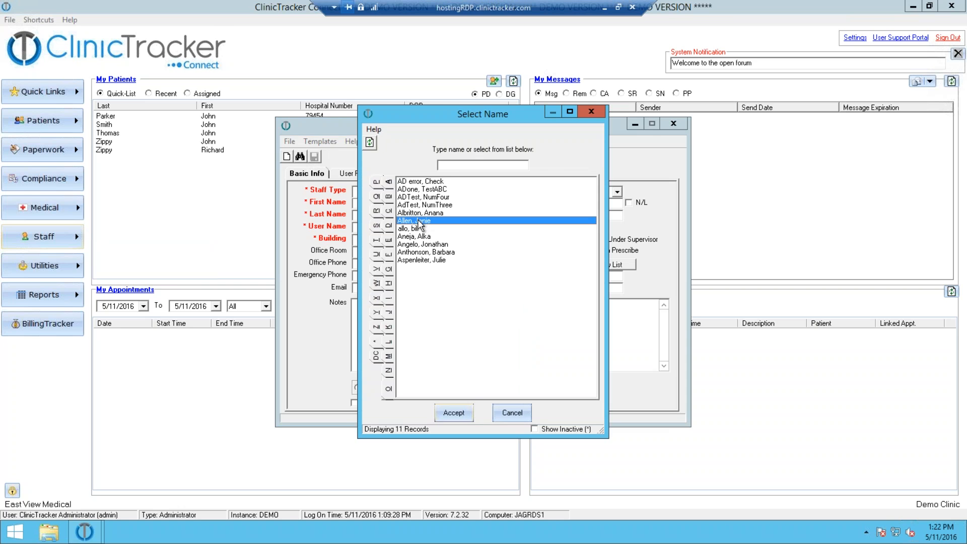
double_click(419, 222)
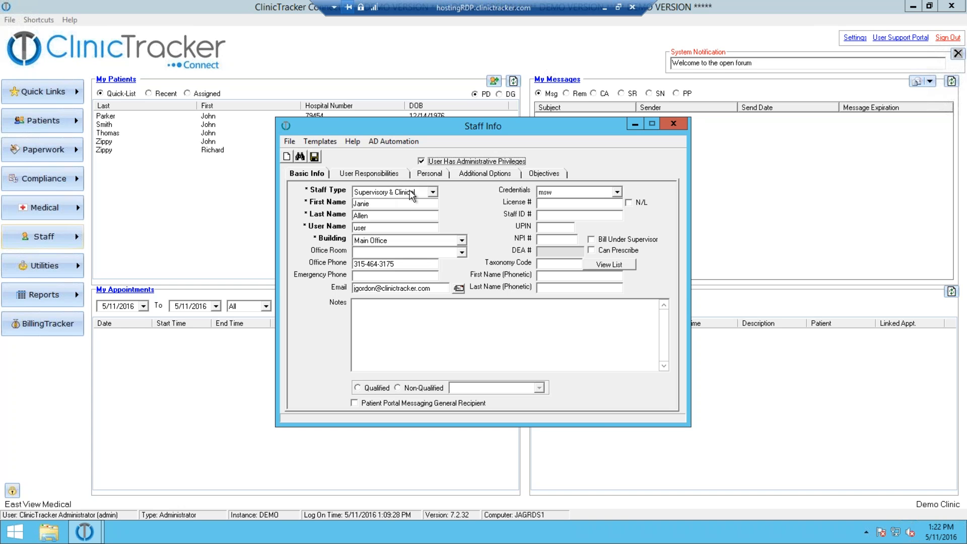
Step: Examine the staff member's user responsibilities, including the supervisor signature and Edit Locked Records settings, and close the record
click(347, 176)
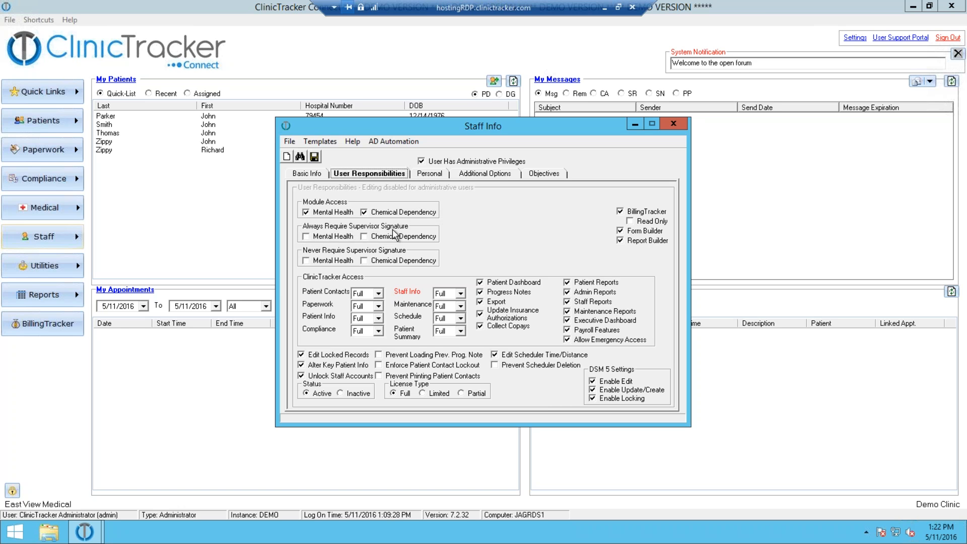
click(307, 240)
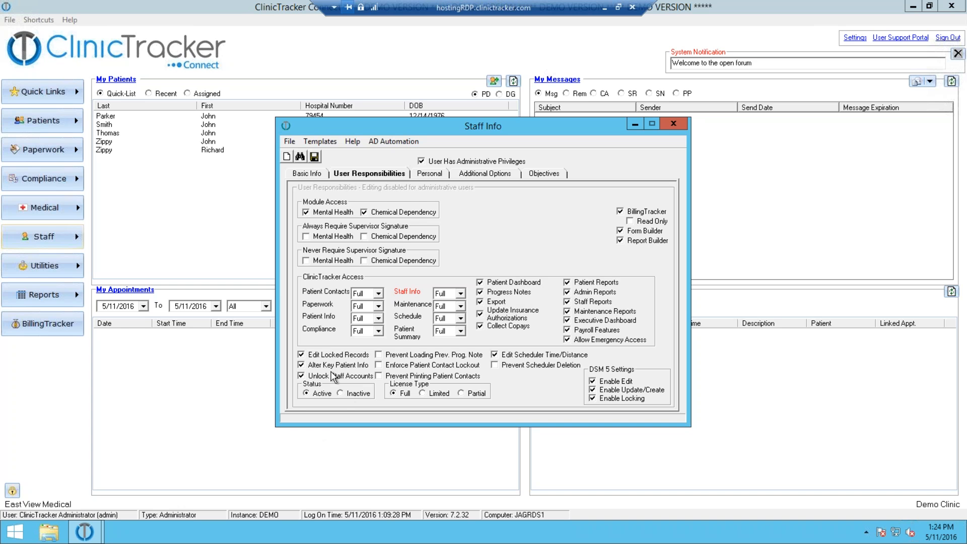
click(301, 354)
click(672, 124)
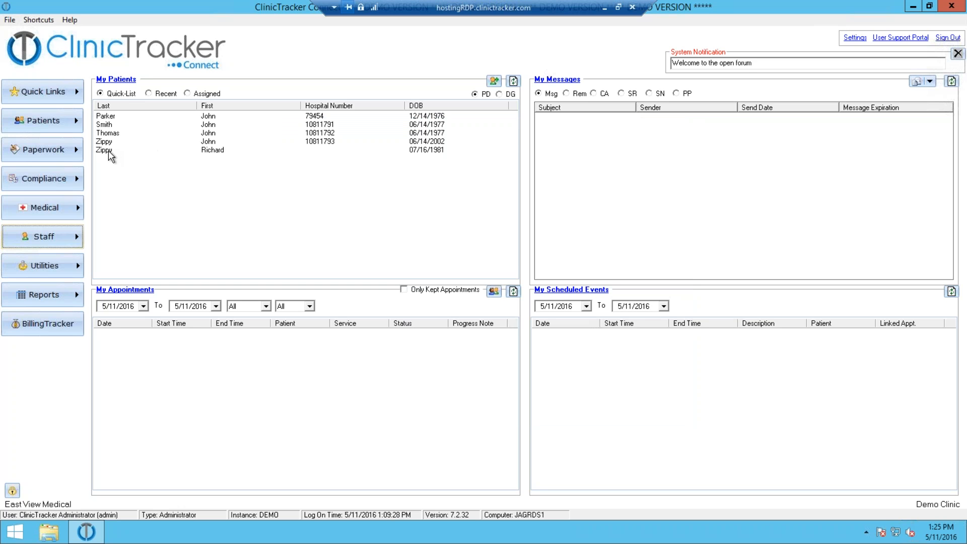
Step: Open Patient Contacts for the fourth patient in the Quick-List and copy the most recent appointment into the new entry
click(153, 140)
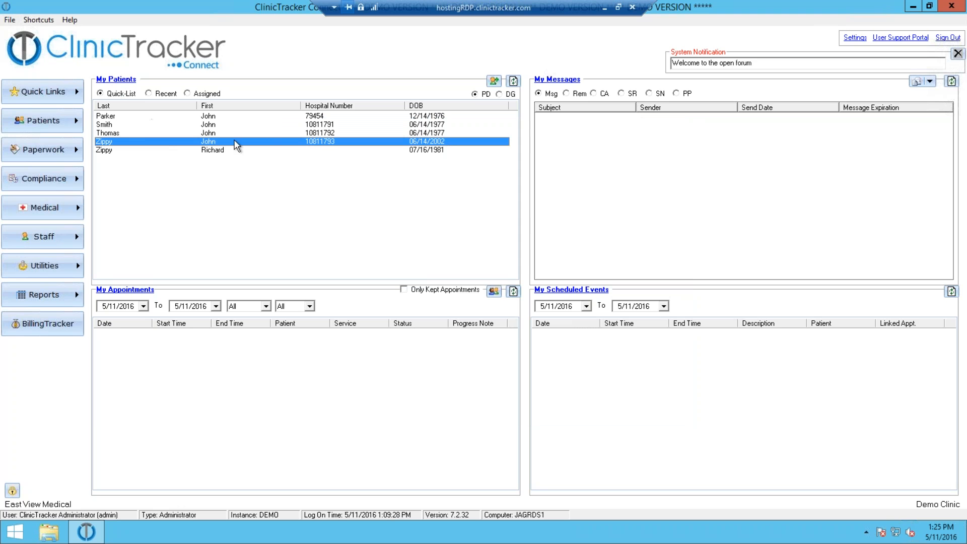
right_click(155, 146)
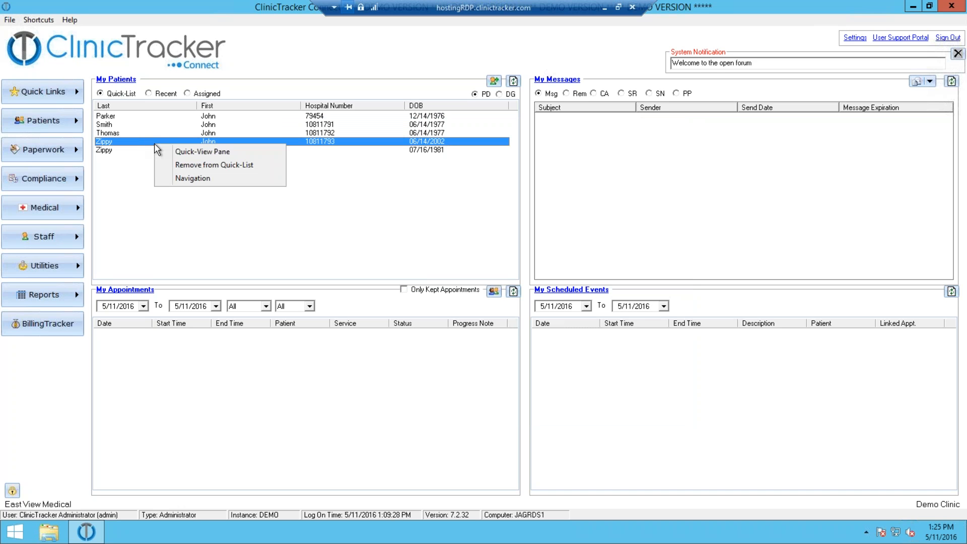
click(183, 175)
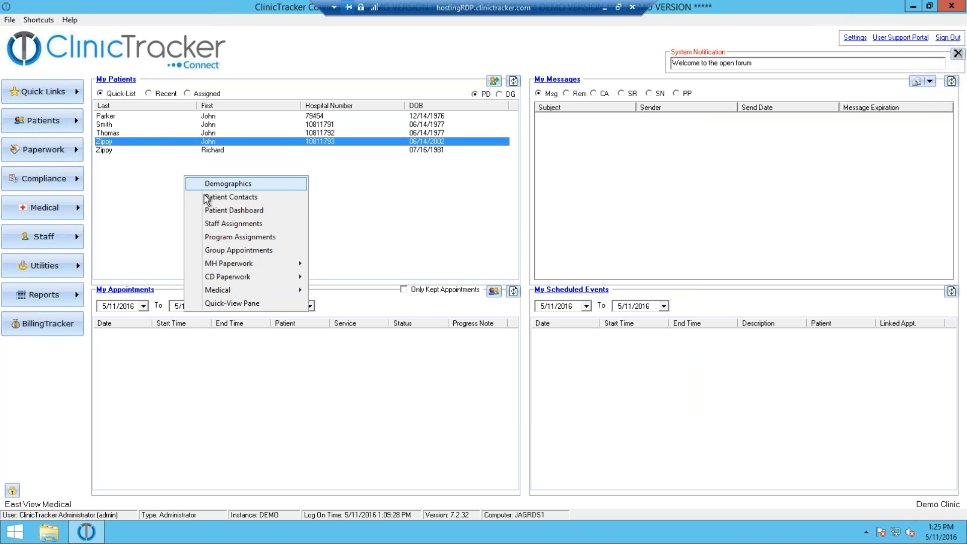
click(218, 197)
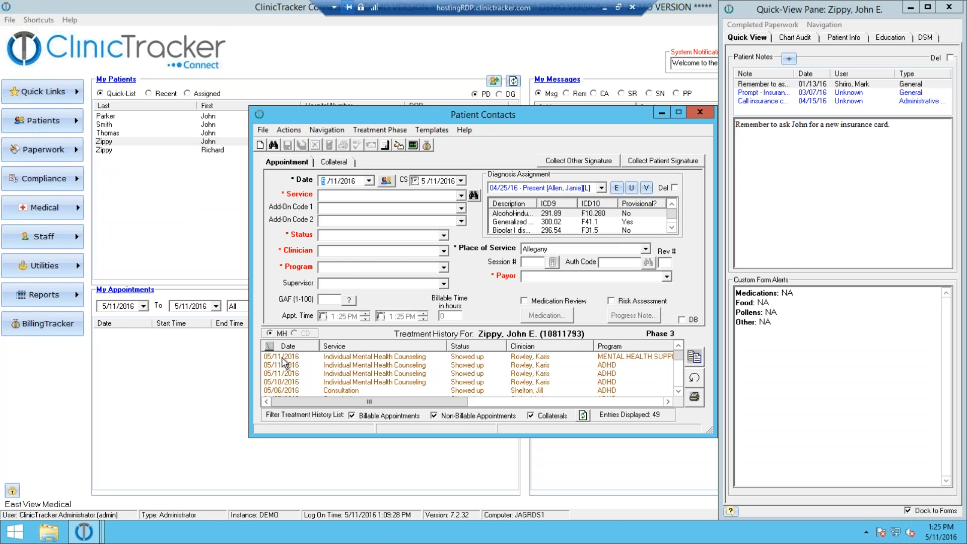
click(695, 358)
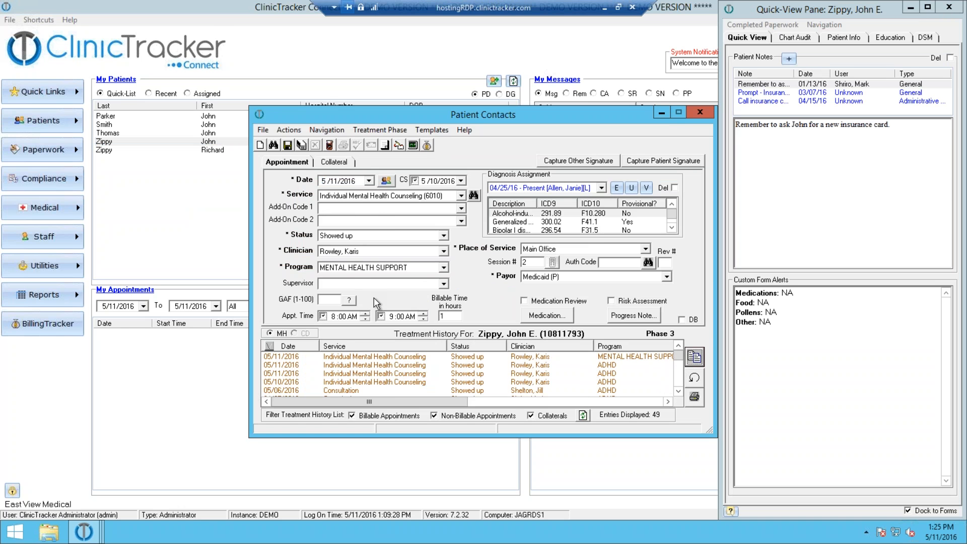
Step: Change the appointment's clinician to the staff member just reviewed in Staff Info and assign the next-listed staff member as supervisor
click(354, 252)
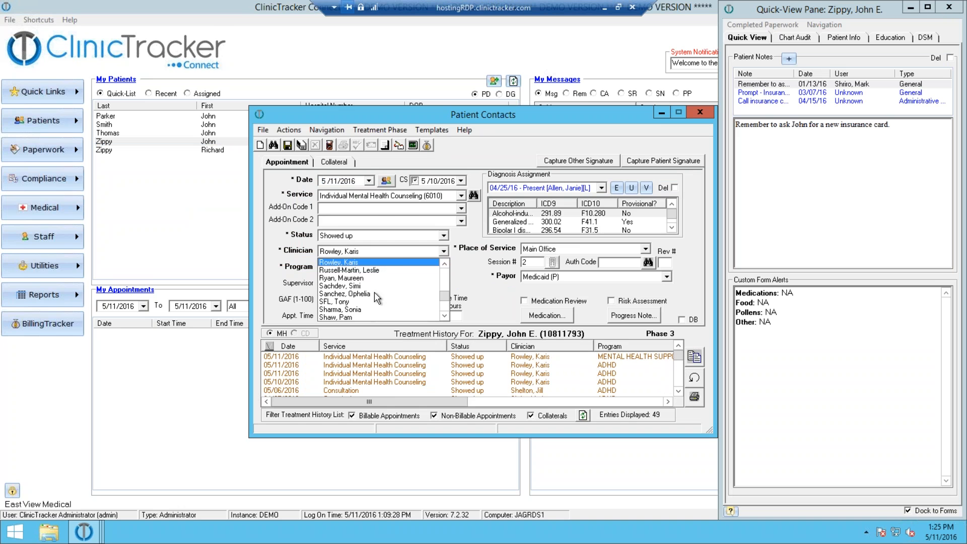
scroll(372, 290, up, 10)
scroll(364, 287, up, 10)
scroll(365, 297, down, 2)
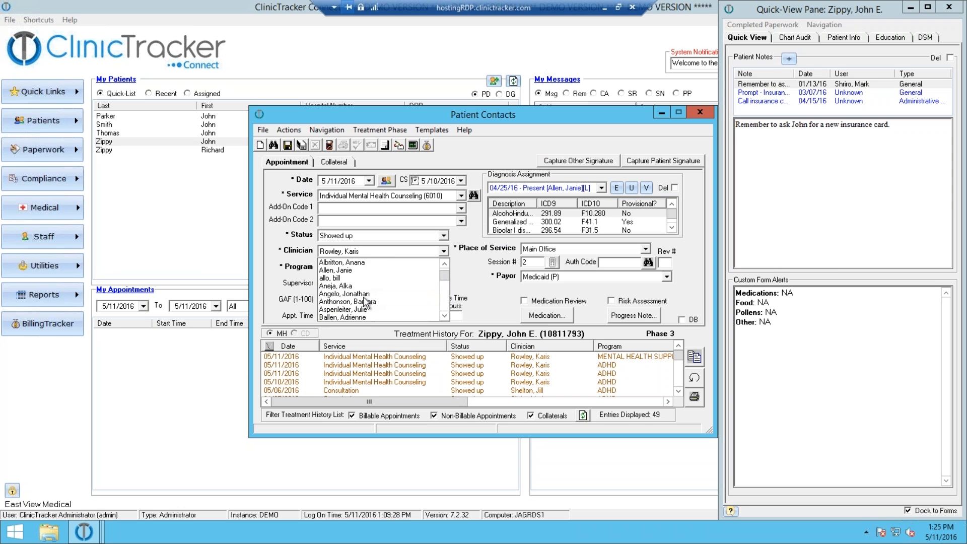
click(350, 271)
click(304, 274)
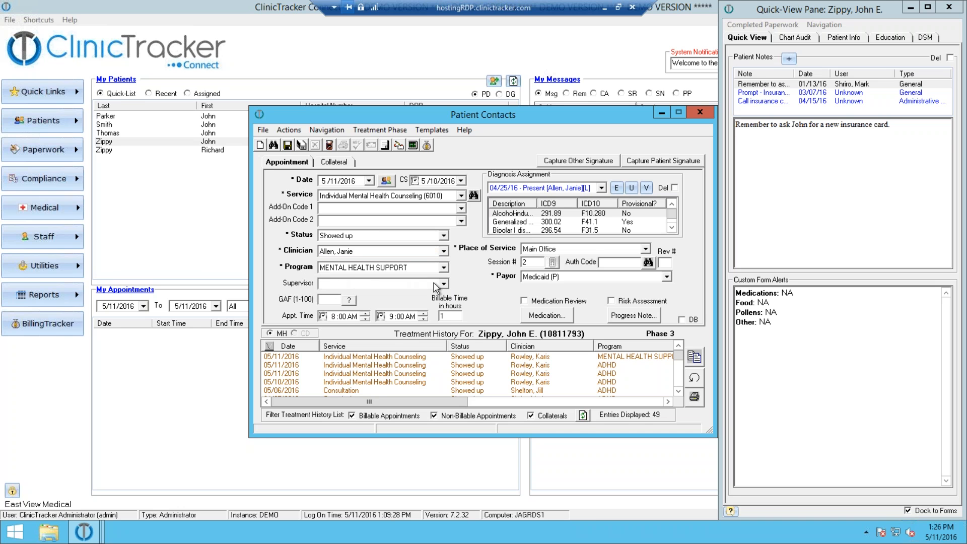
click(444, 284)
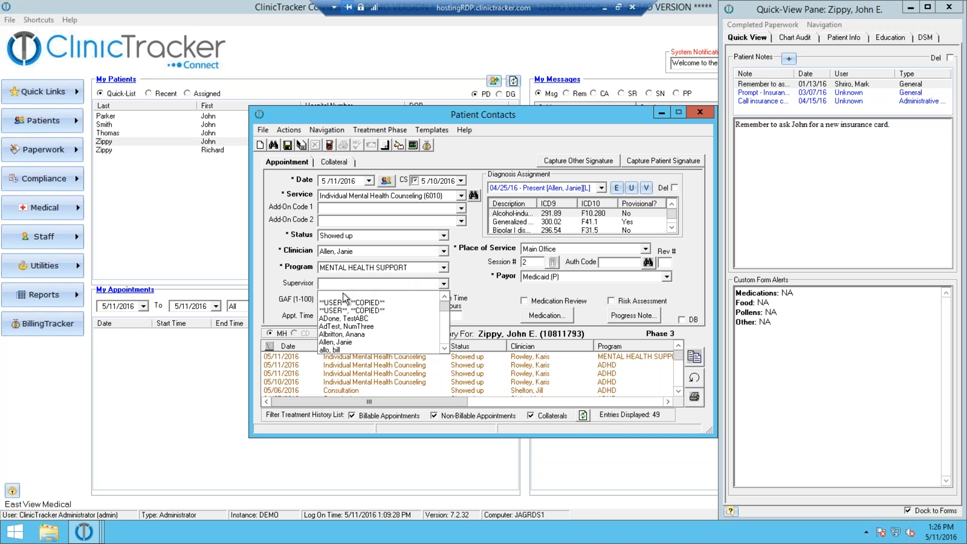
click(344, 348)
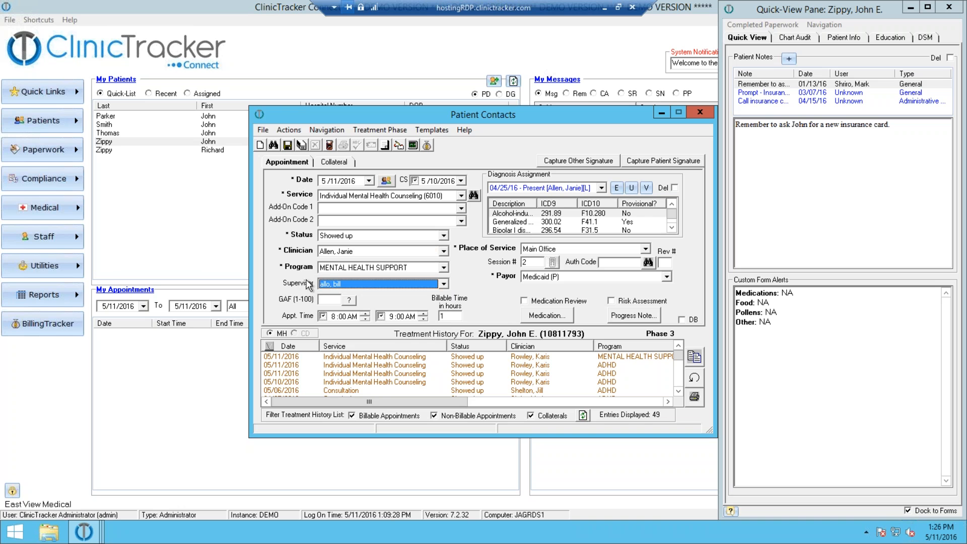
click(403, 305)
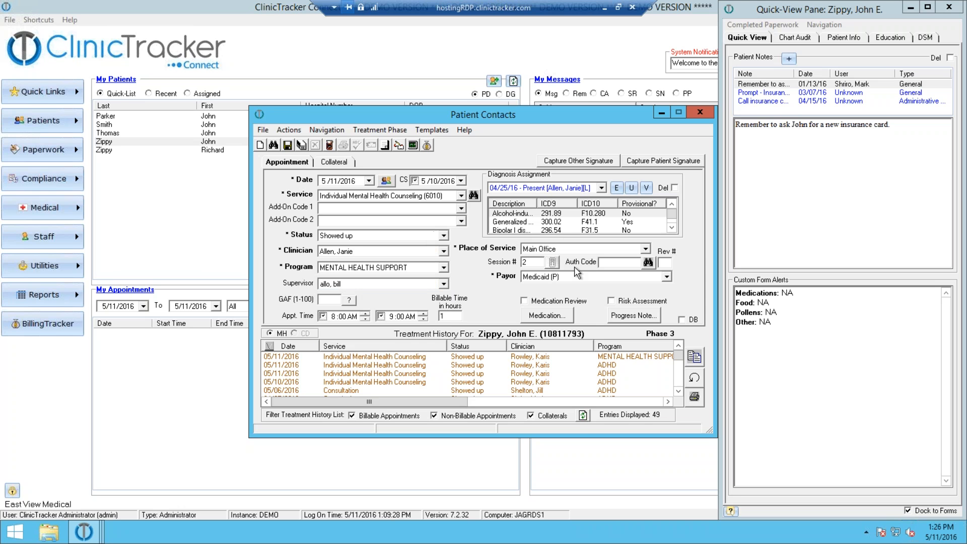
Step: Save the 5/11/2016 appointment alongside the existing one for that date, without entering an authorization code
click(287, 145)
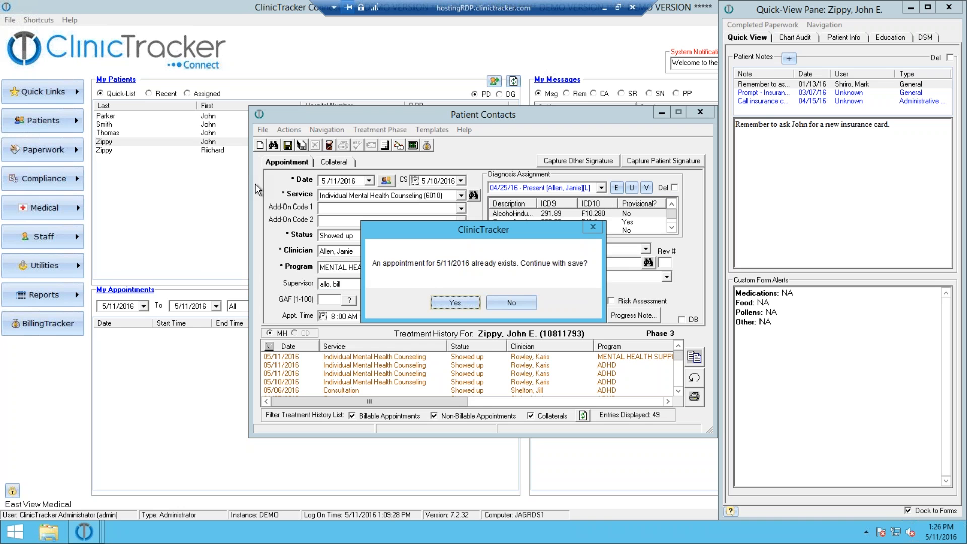
click(465, 303)
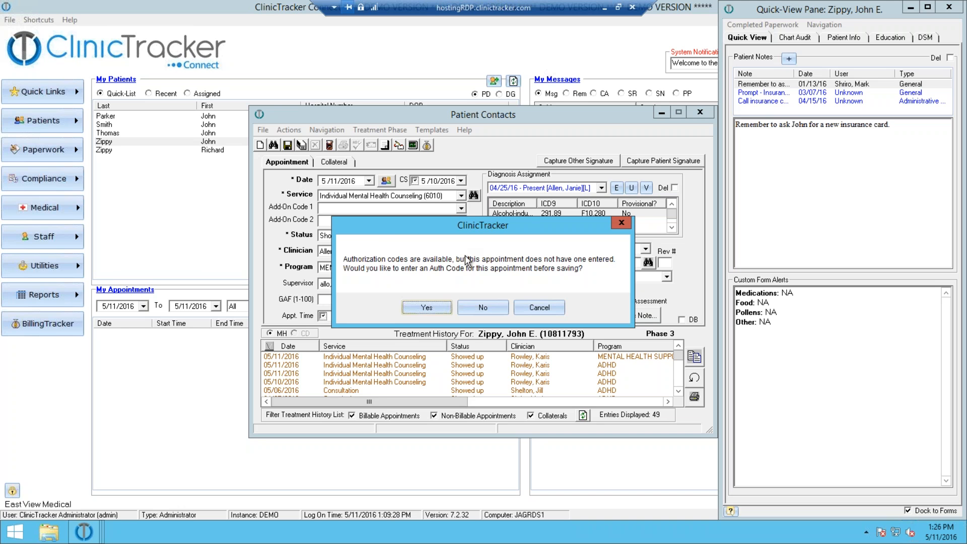
click(496, 312)
click(456, 312)
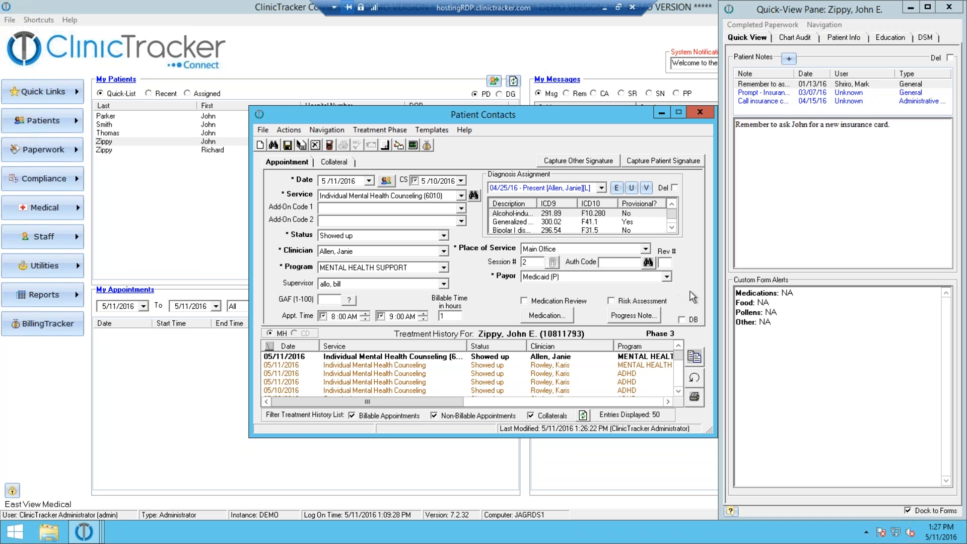
click(288, 145)
Step: Start a Standard progress note for the saved appointment, loading its content from the completed note dated 8/24/2015
click(637, 315)
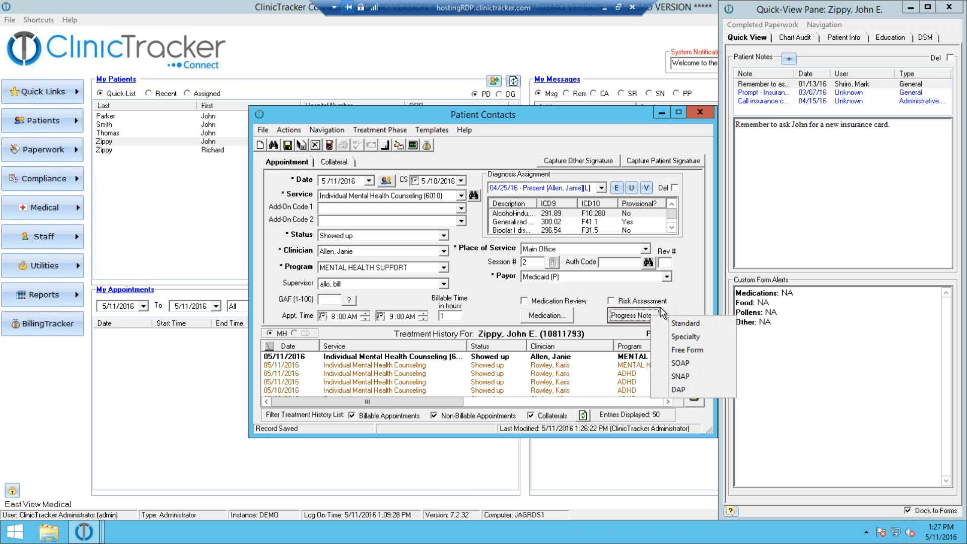
click(697, 265)
click(627, 321)
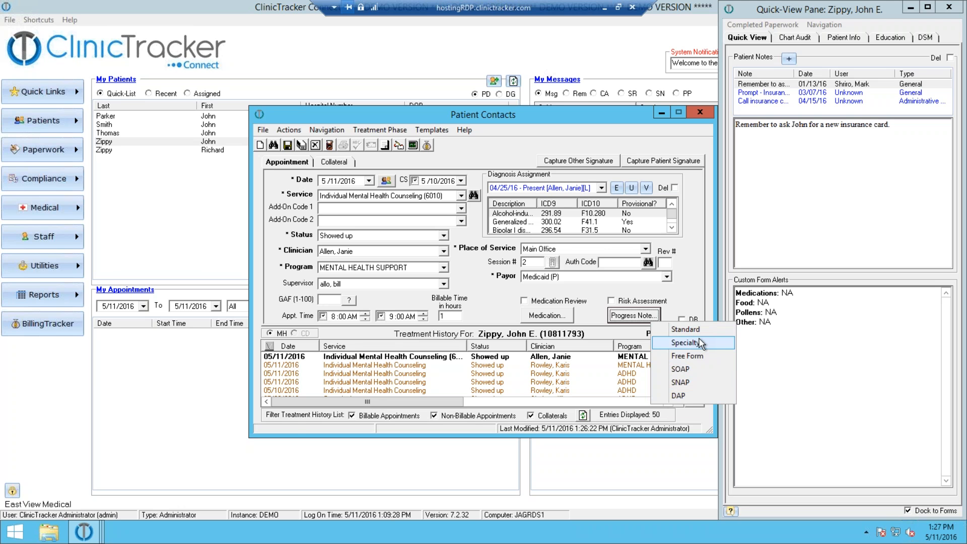
click(716, 333)
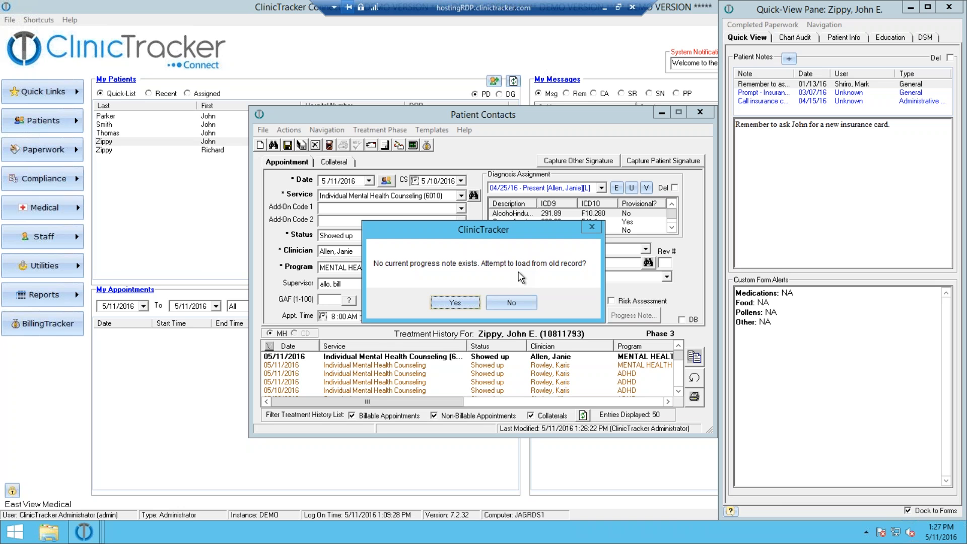
click(444, 299)
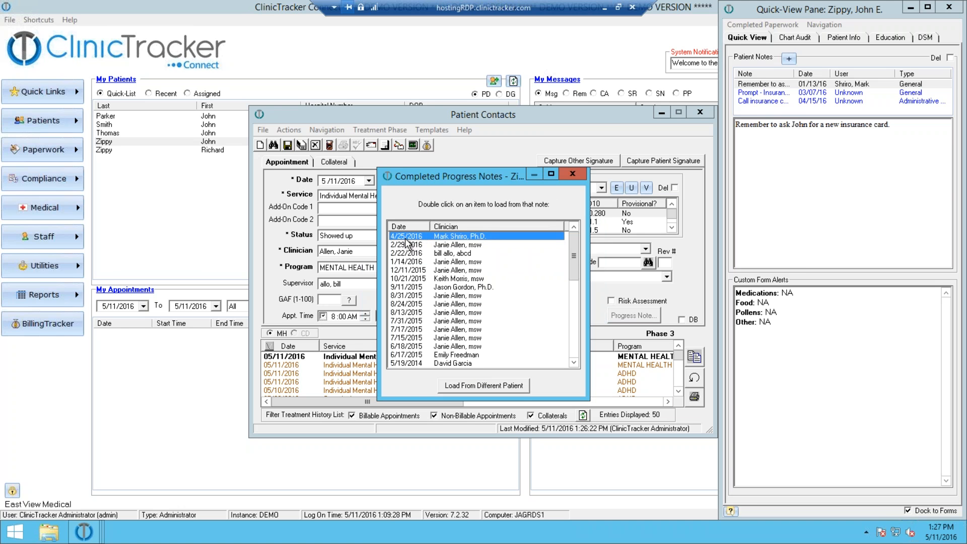
click(418, 305)
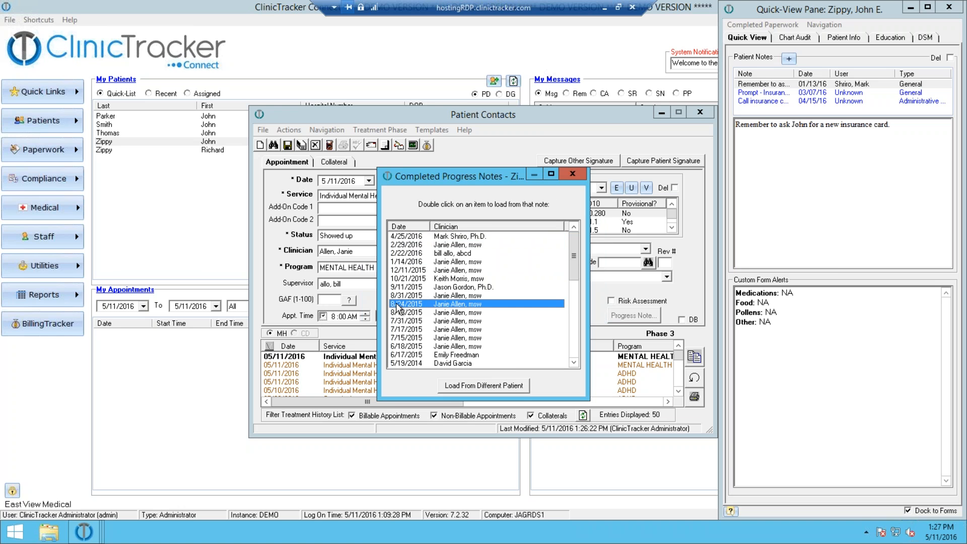
double_click(429, 304)
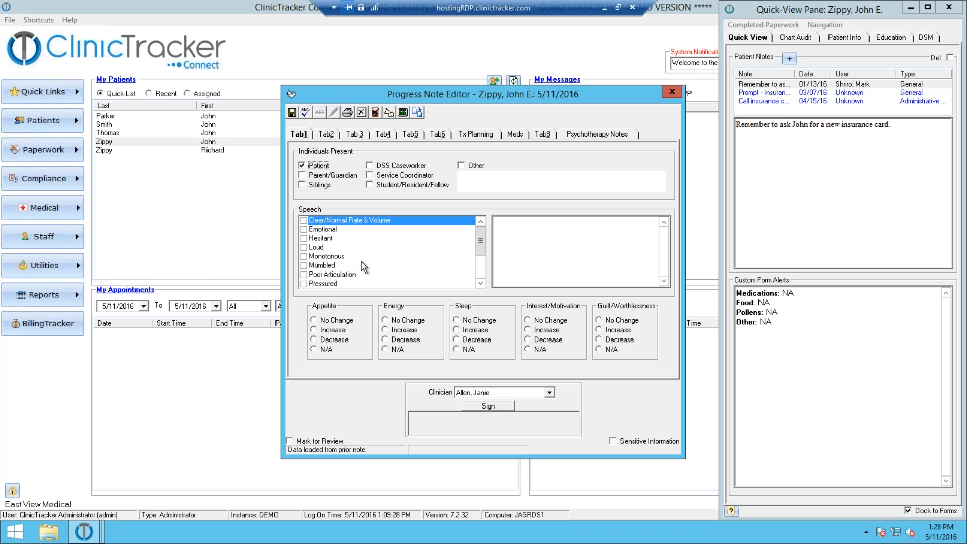
Step: Sort the Common Phrases by tag and insert "sample phrase" and "test entry" into the Speech comments of the progress note
click(558, 239)
double_click(500, 227)
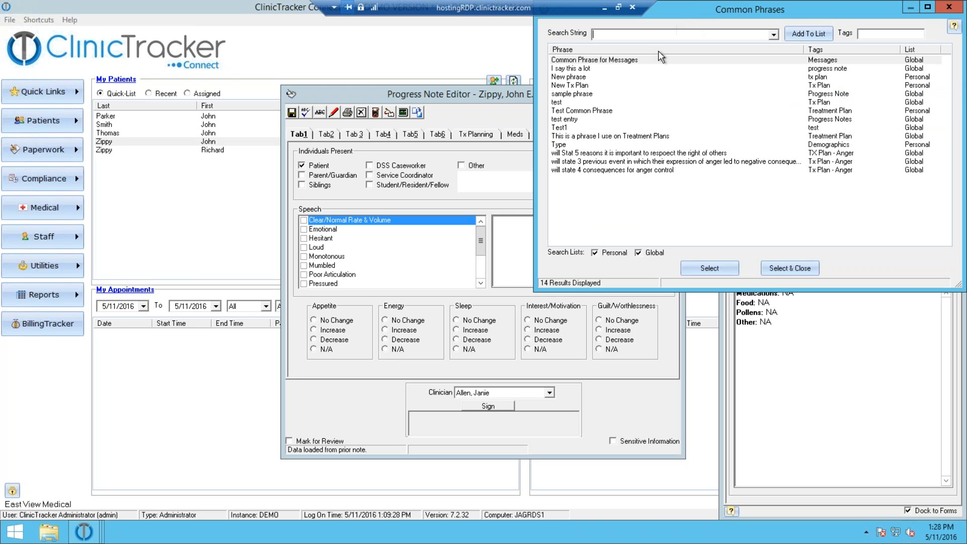
drag(681, 12, 594, 131)
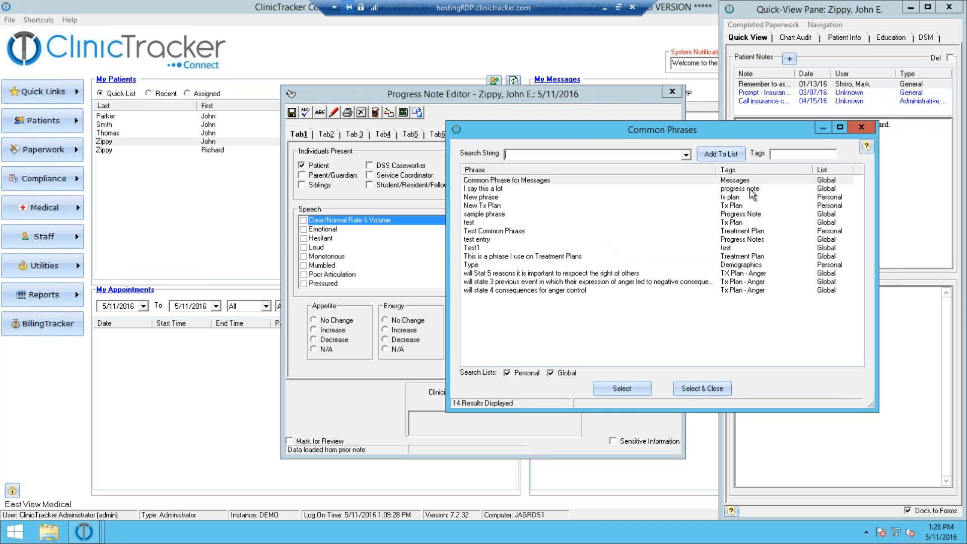
drag(720, 132, 621, 131)
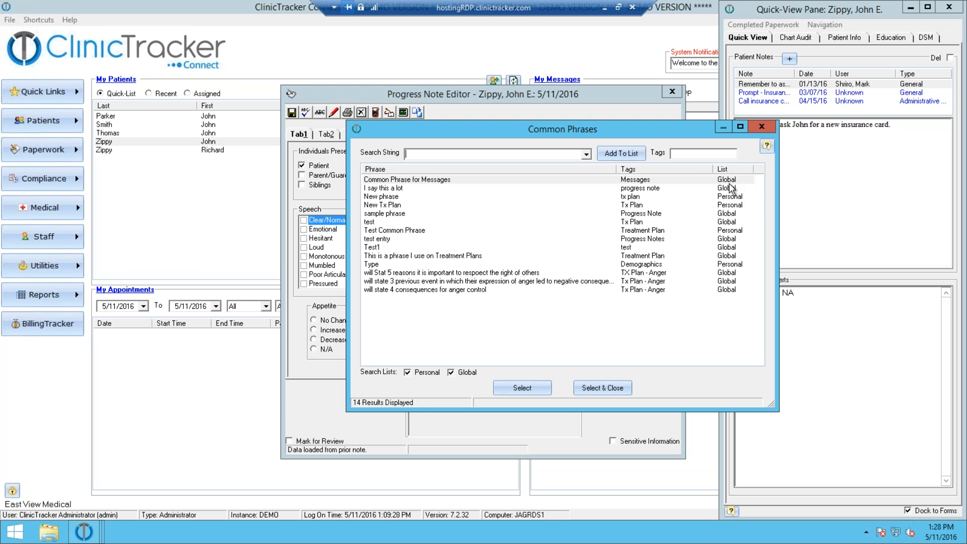
click(629, 169)
click(650, 204)
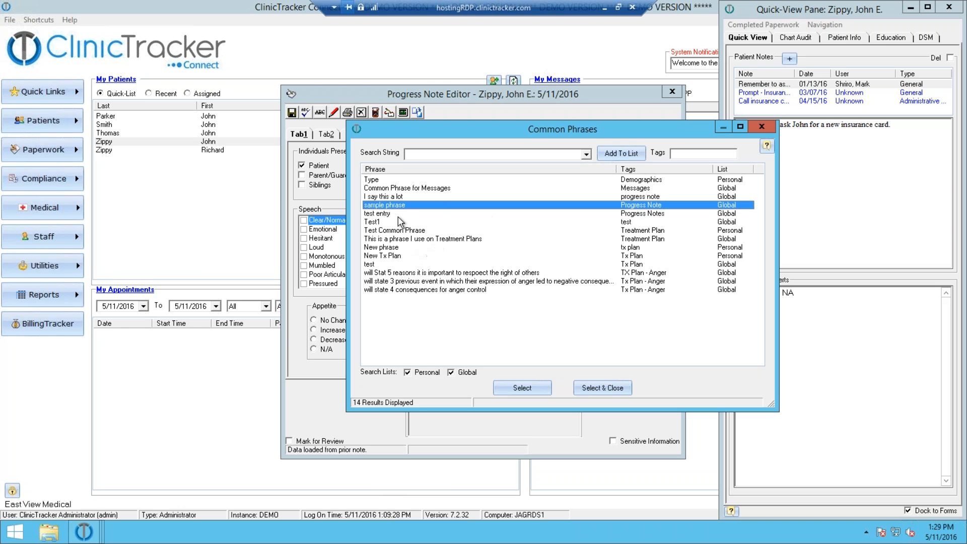
ctrl+click(383, 214)
click(603, 387)
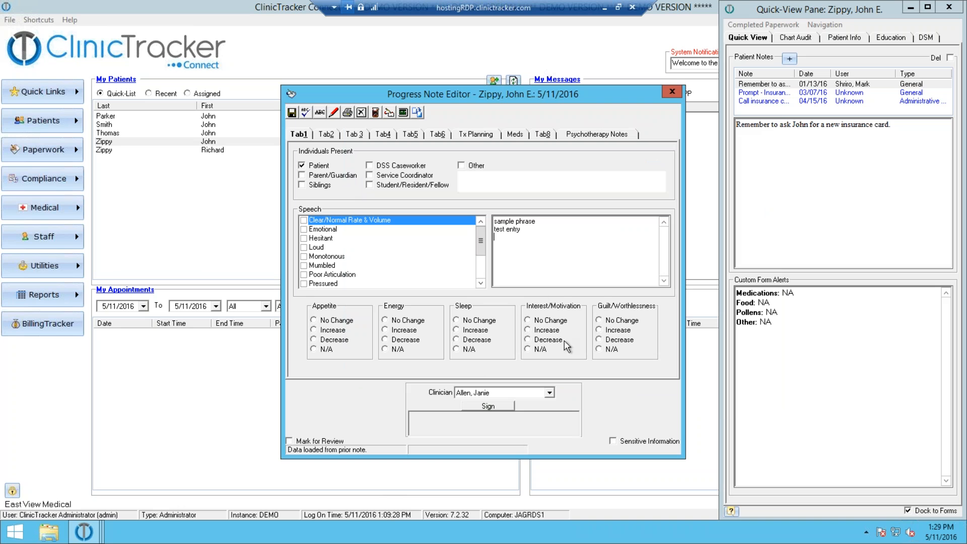
drag(563, 239, 467, 211)
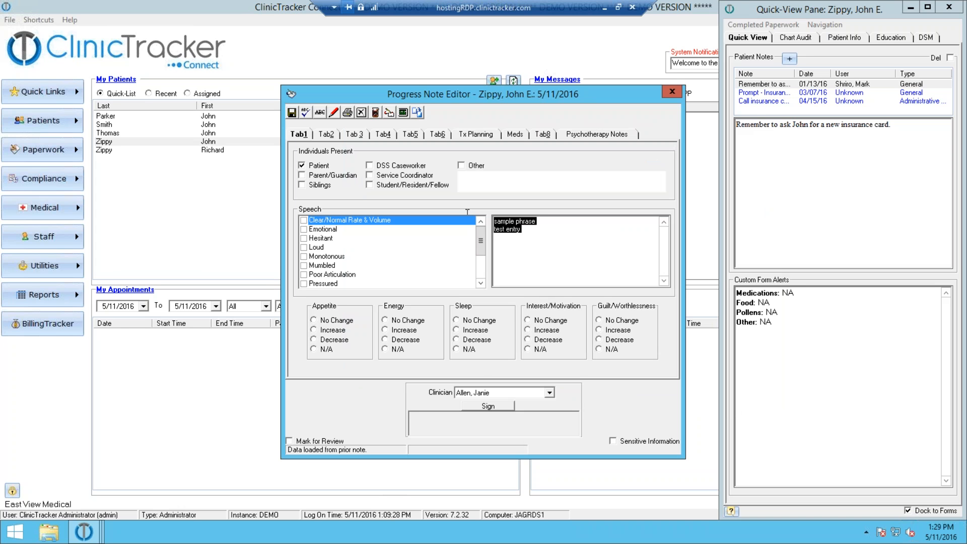
click(531, 257)
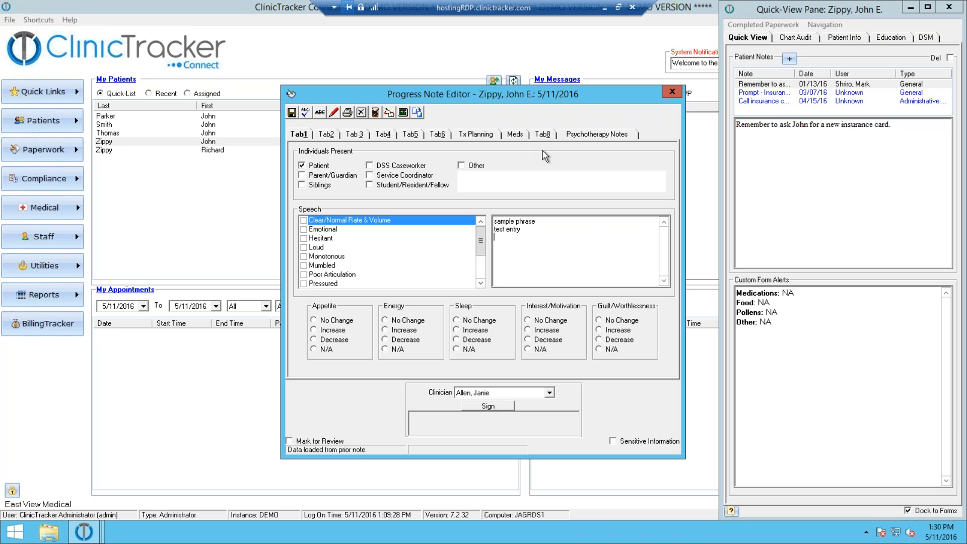
Step: Go through the note's sections to treatment planning and search the first goal's choices for "res" without selecting one
click(326, 134)
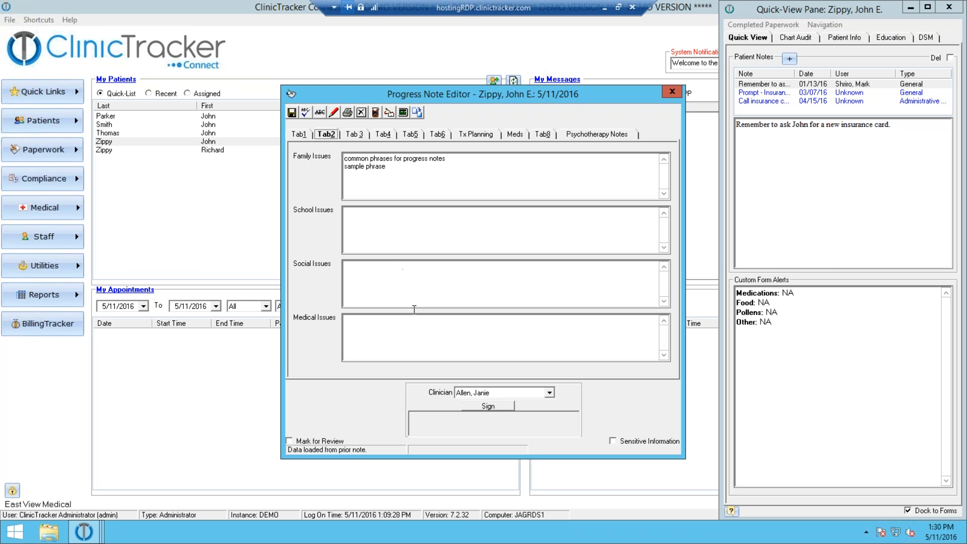
click(357, 134)
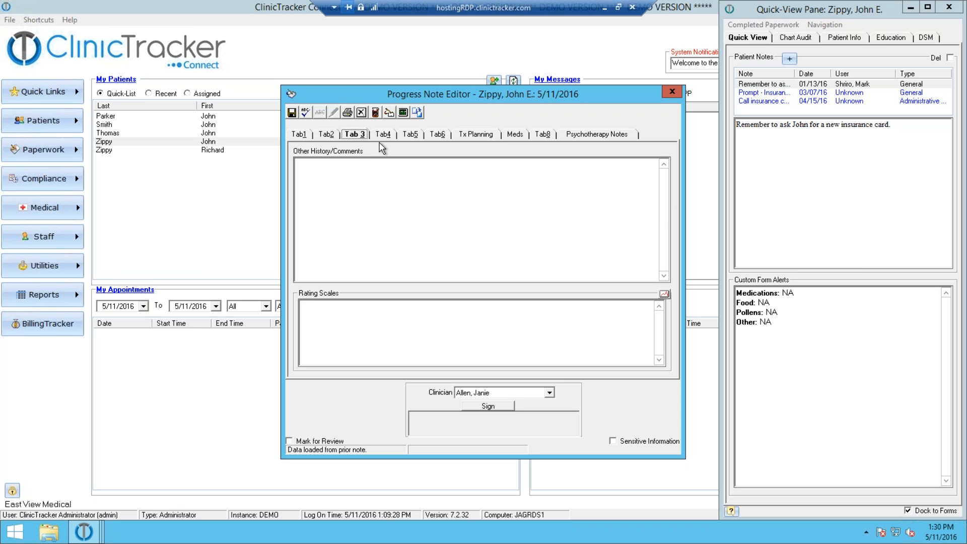
click(385, 135)
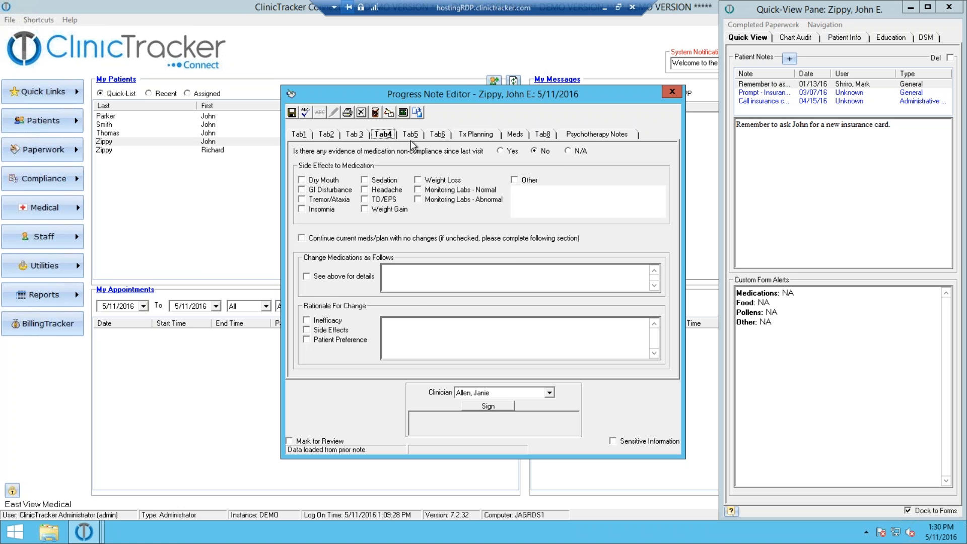
click(470, 135)
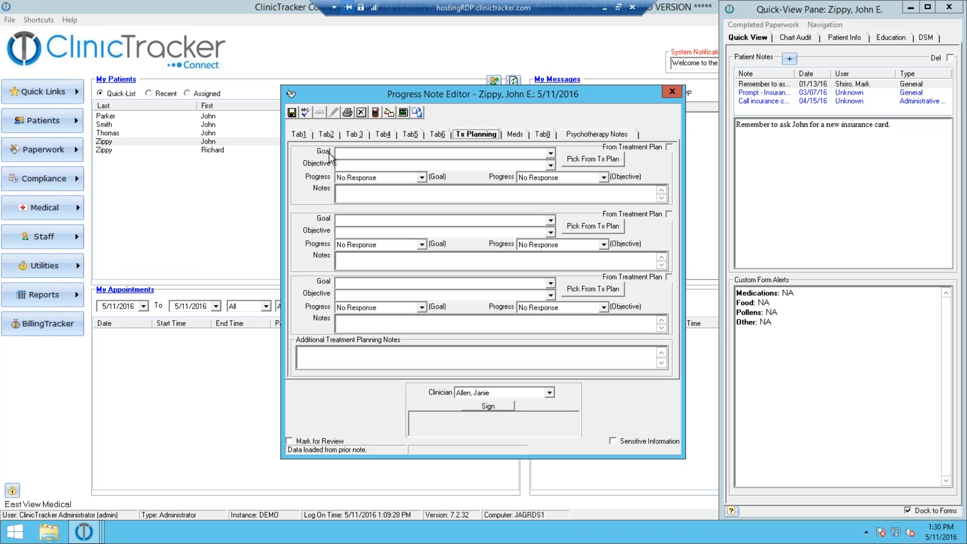
click(550, 154)
scroll(541, 183, down, 1)
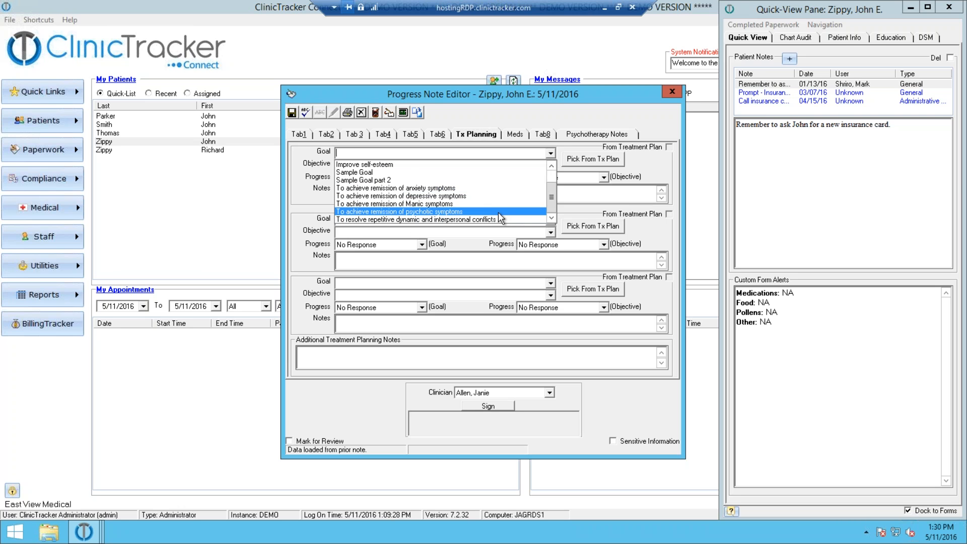
key(ctrl+f)
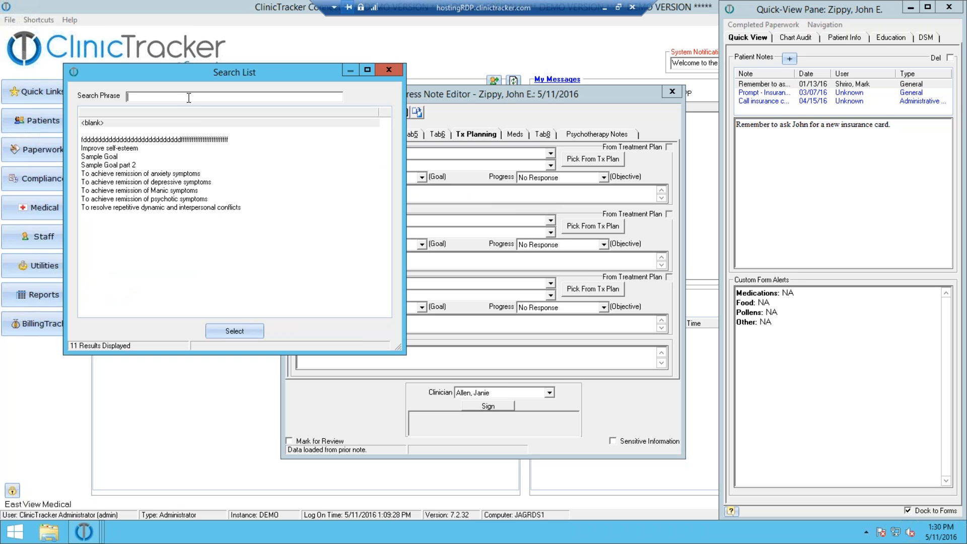
text(re)
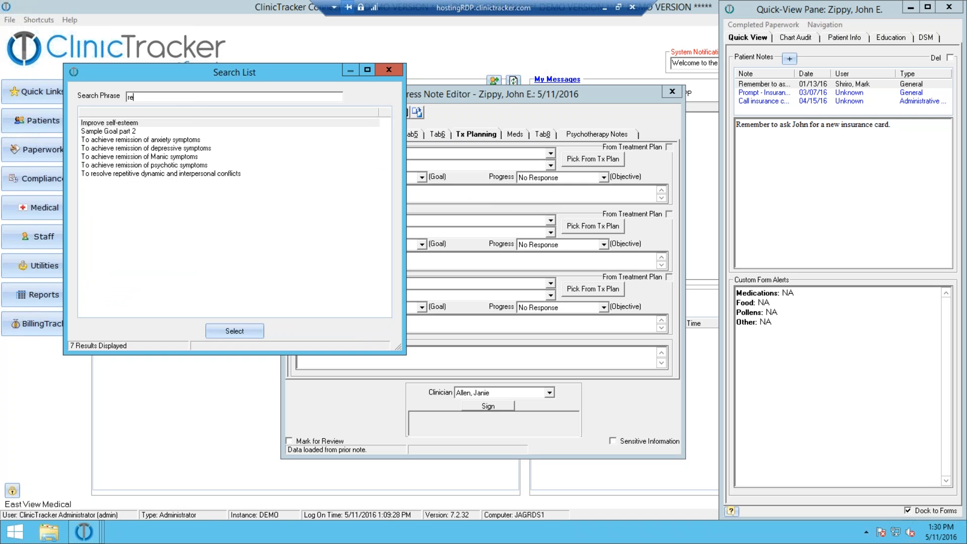
text(s)
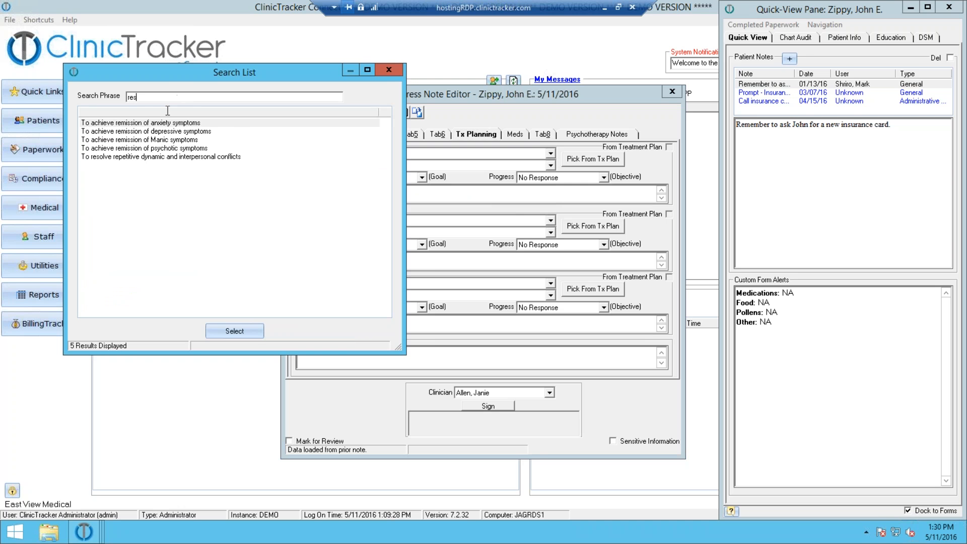
click(119, 132)
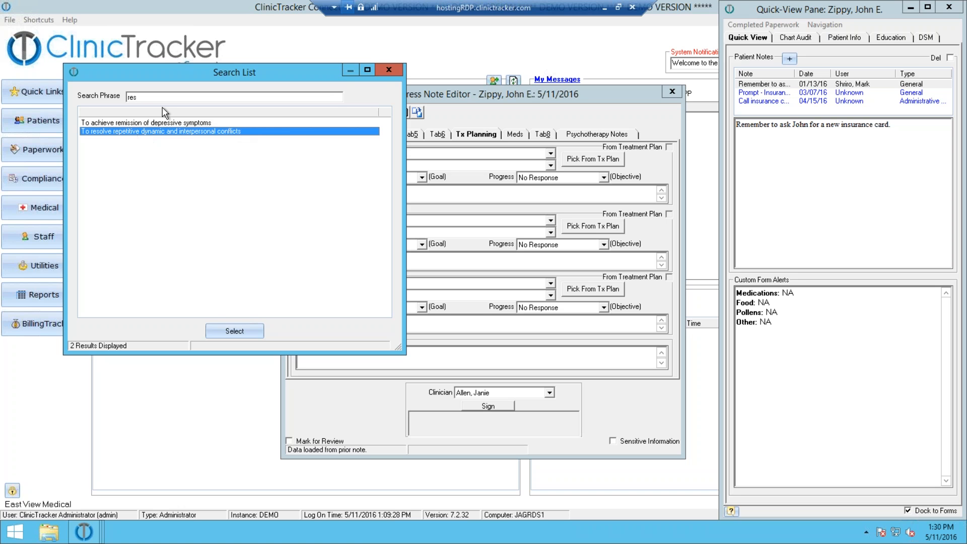
click(383, 72)
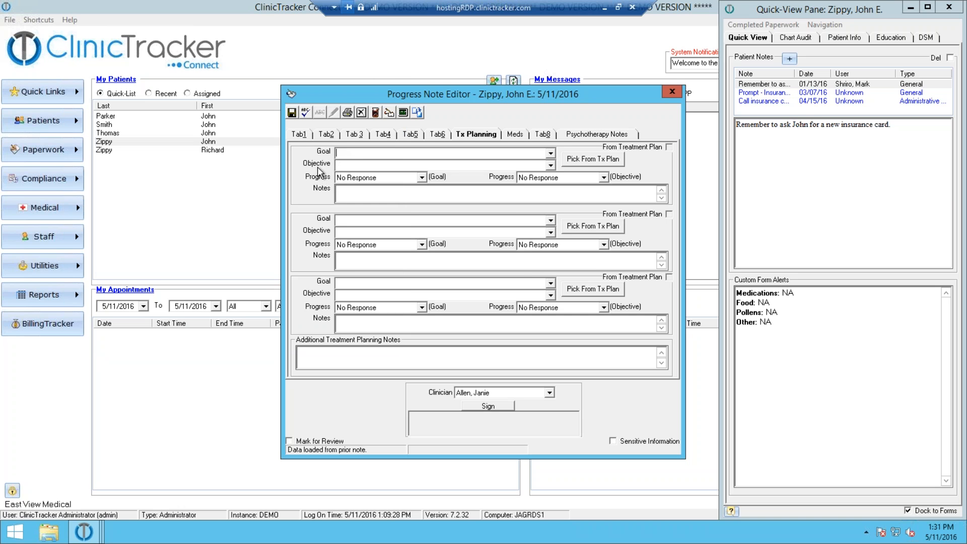
Step: Fill the first treatment planning entry from the 4/25/2016 treatment plan with goal "Improve self-esteem: test" and objective "Improve Anxiety by 50%"
click(580, 161)
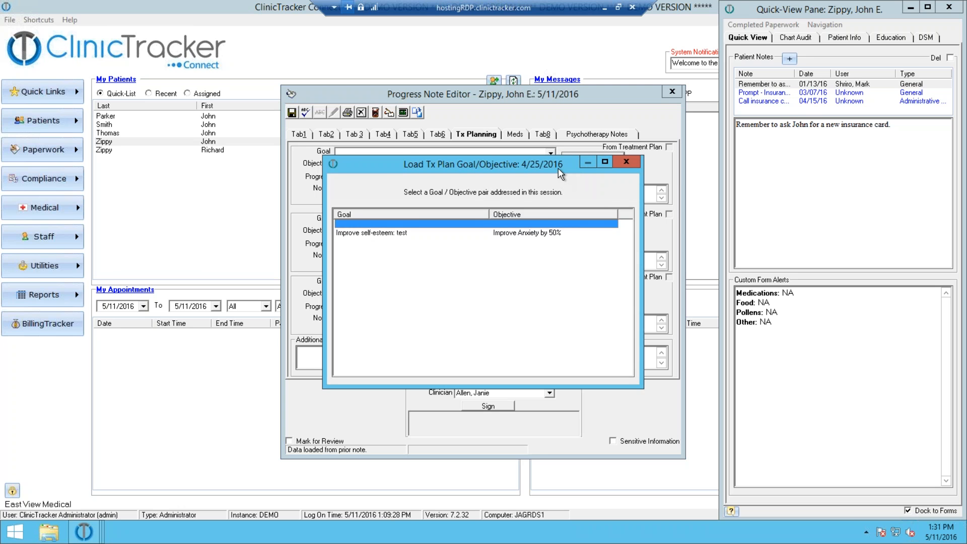
drag(558, 168, 571, 208)
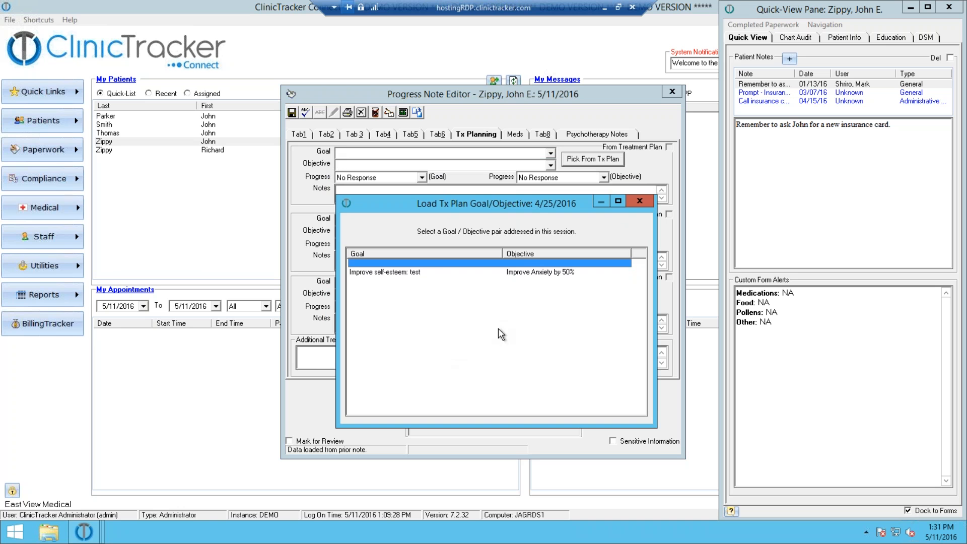
click(371, 273)
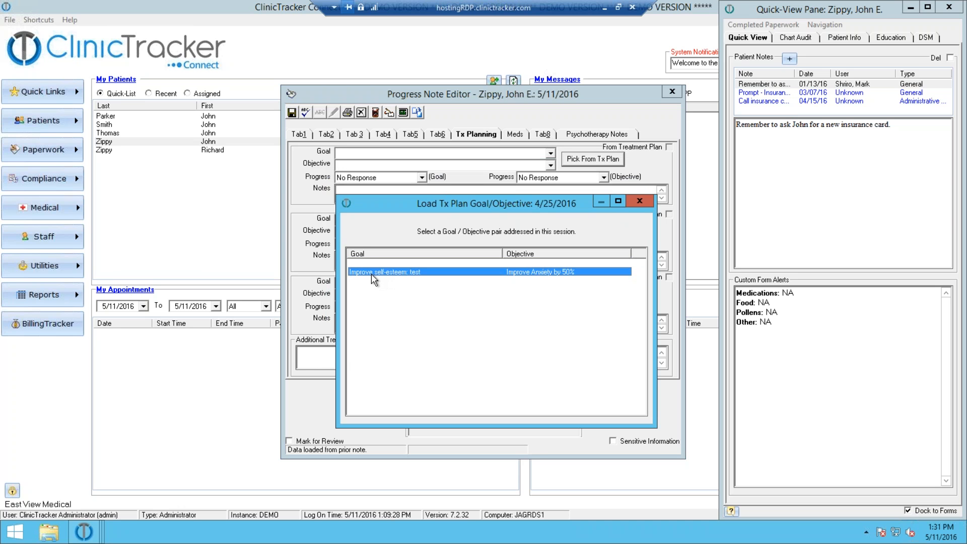
double_click(444, 273)
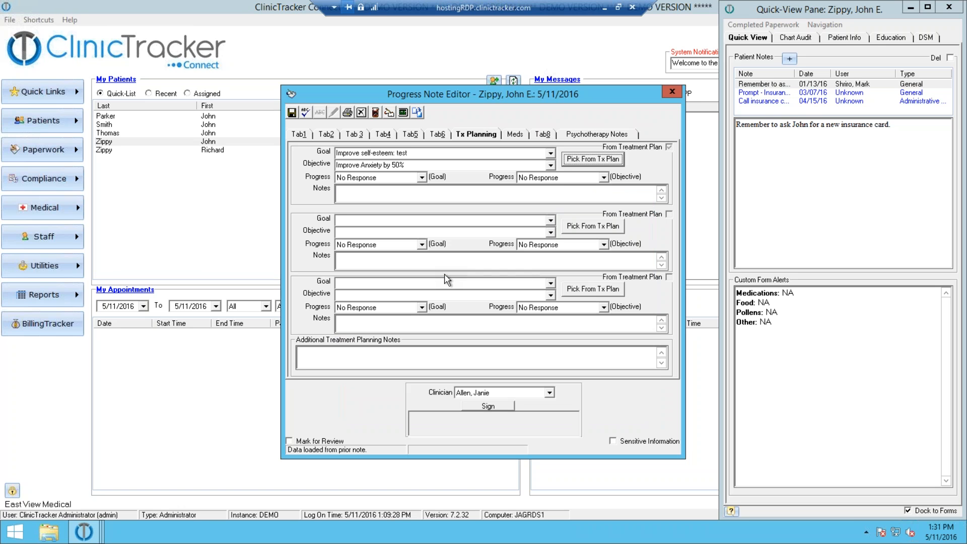
Step: Rate the first goal's progress as "1: Some Improvement" and enter "notes" in its notes
click(421, 177)
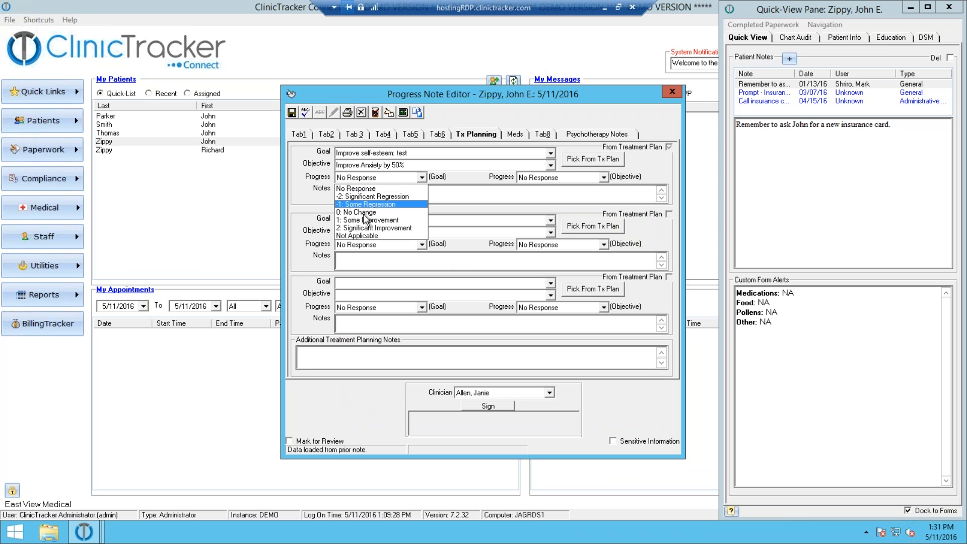
click(362, 220)
click(357, 197)
text(notes)
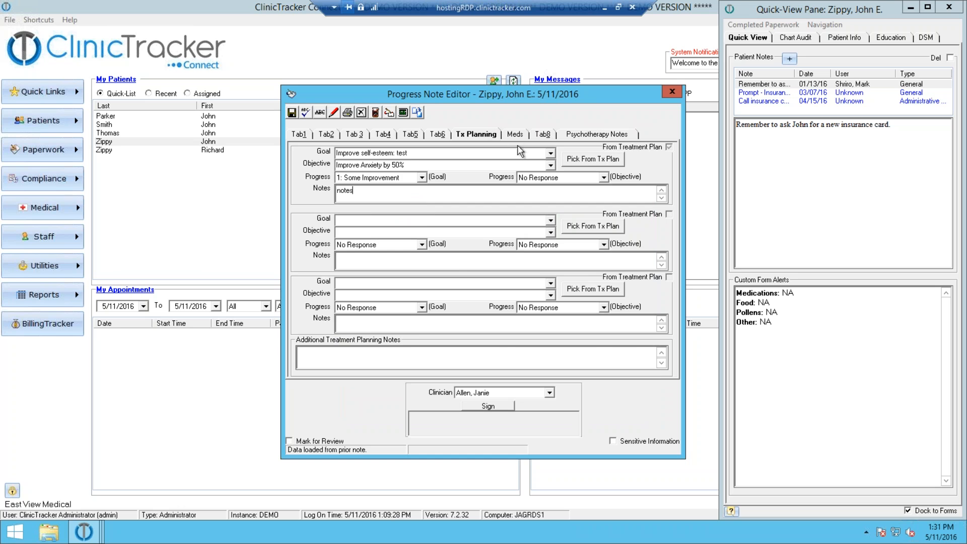
Step: Check the medication history for medications prescribed within 365 days, and close the list without importing any
click(514, 134)
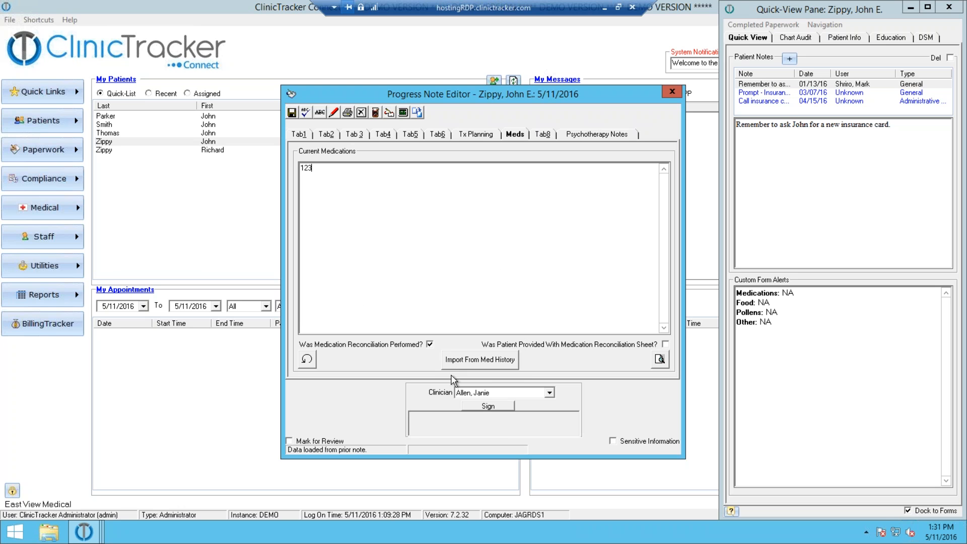
click(494, 367)
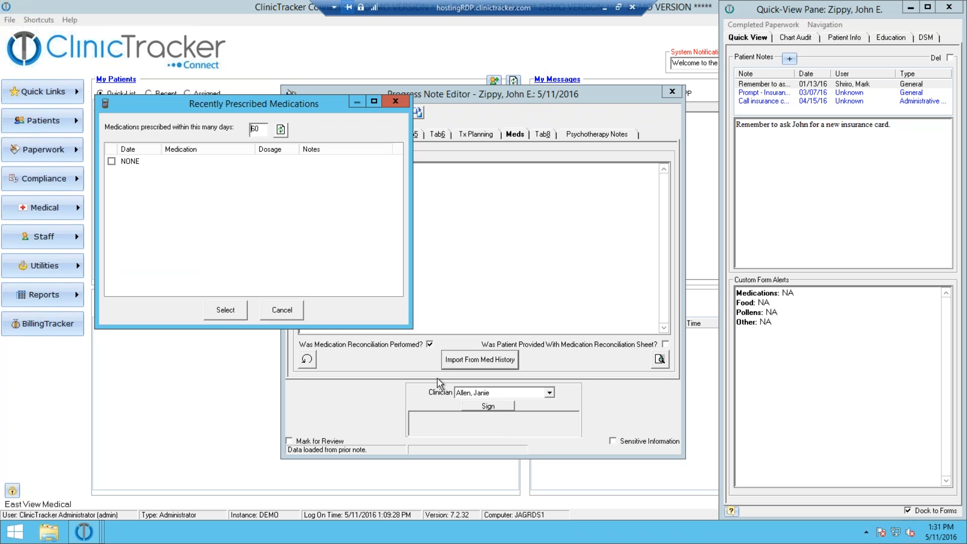
double_click(261, 127)
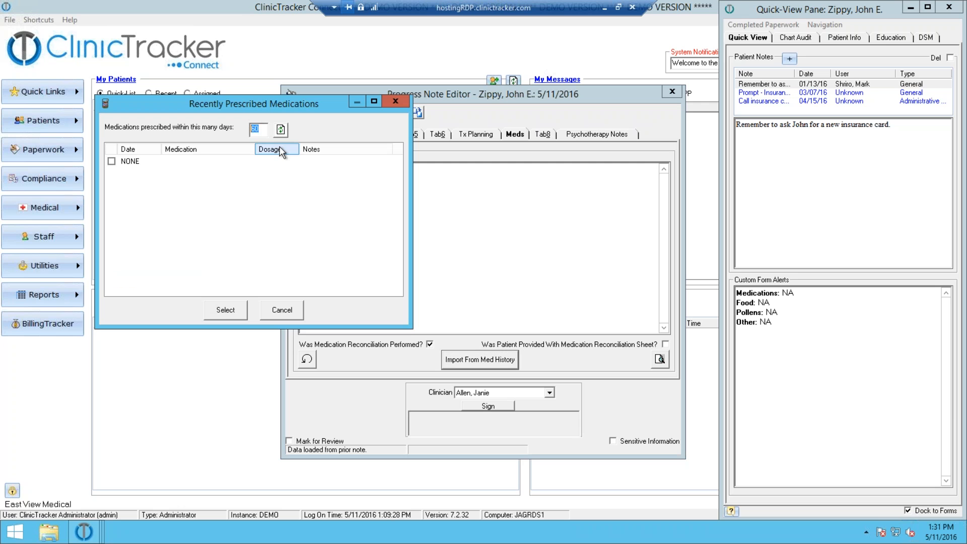
text(365)
click(281, 129)
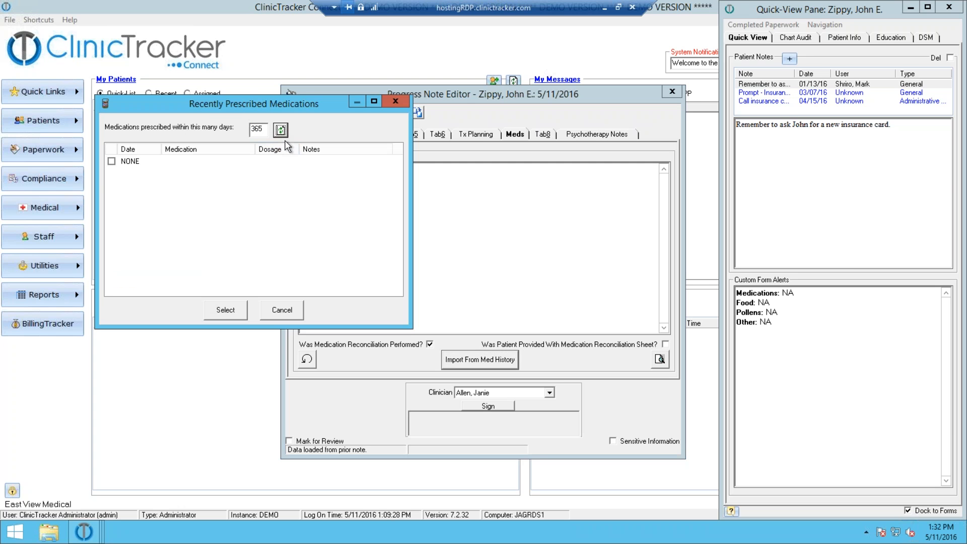
click(150, 161)
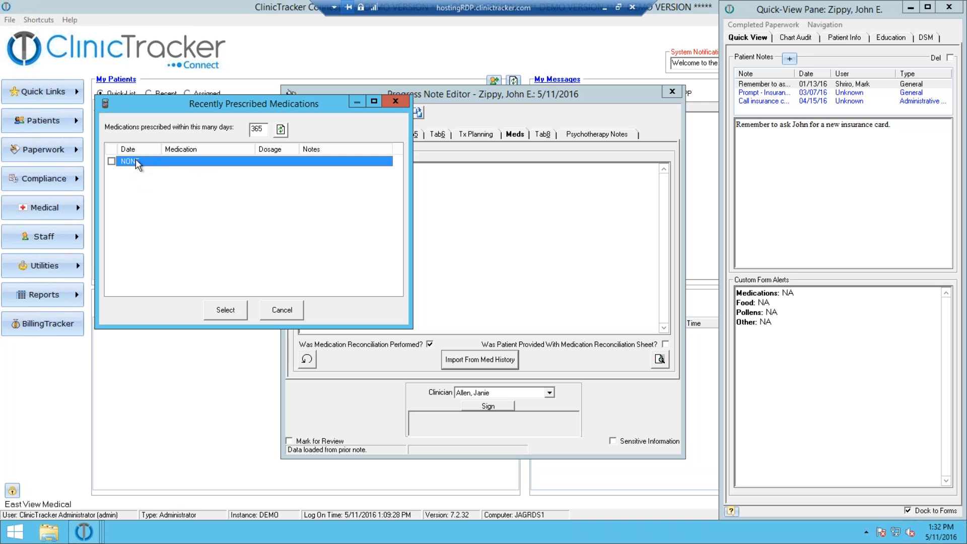
click(111, 161)
click(396, 107)
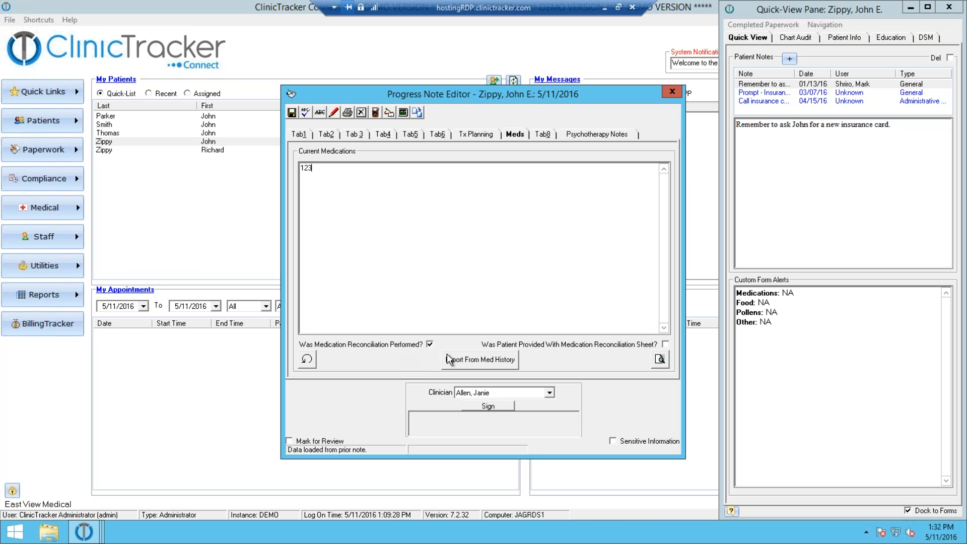
Step: Examine the Future Planning and Psychotherapy Notes sections, and open the clinician's signature password prompt without signing
click(544, 135)
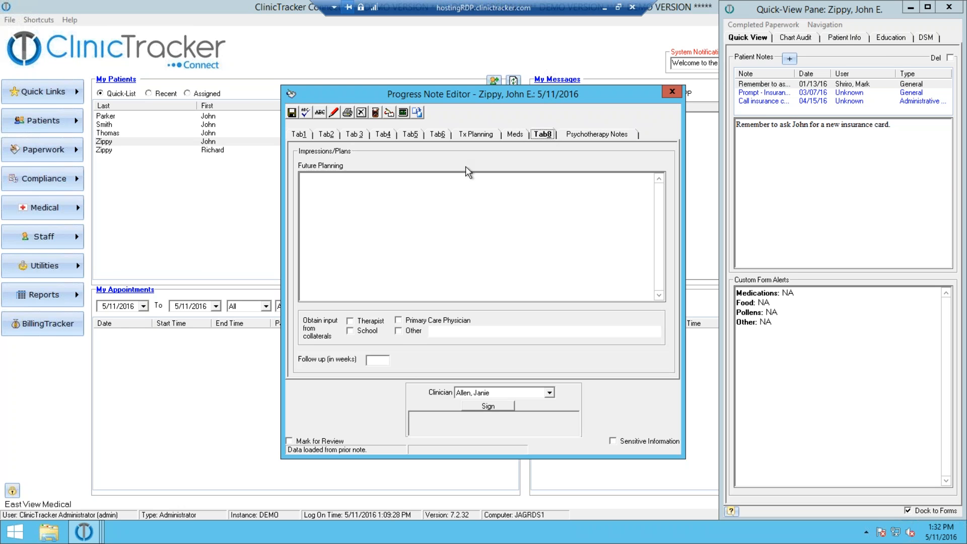
click(570, 139)
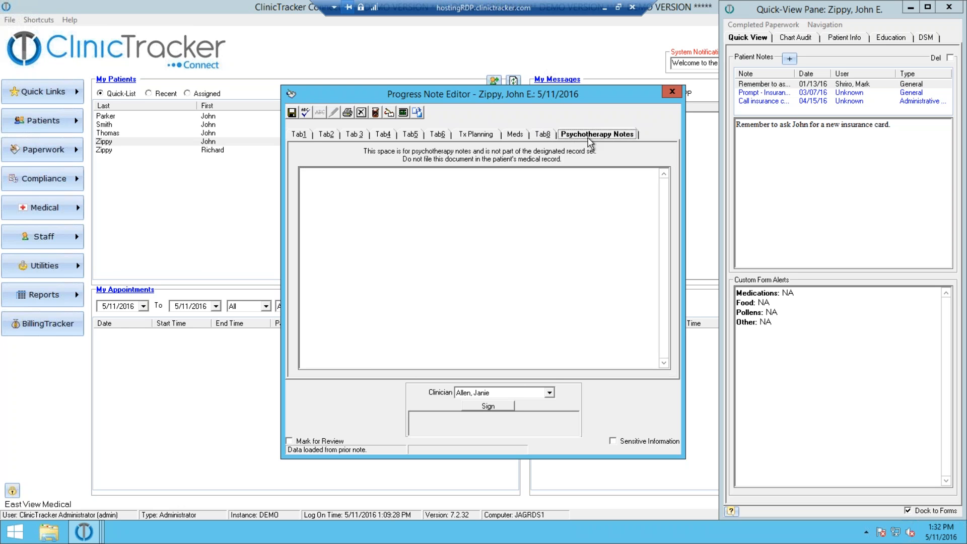
click(568, 170)
click(501, 406)
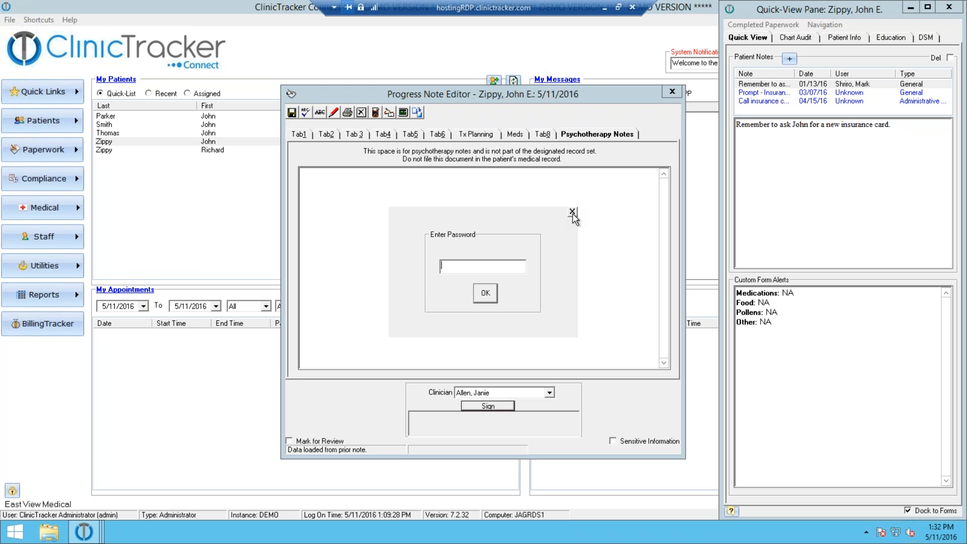
click(571, 211)
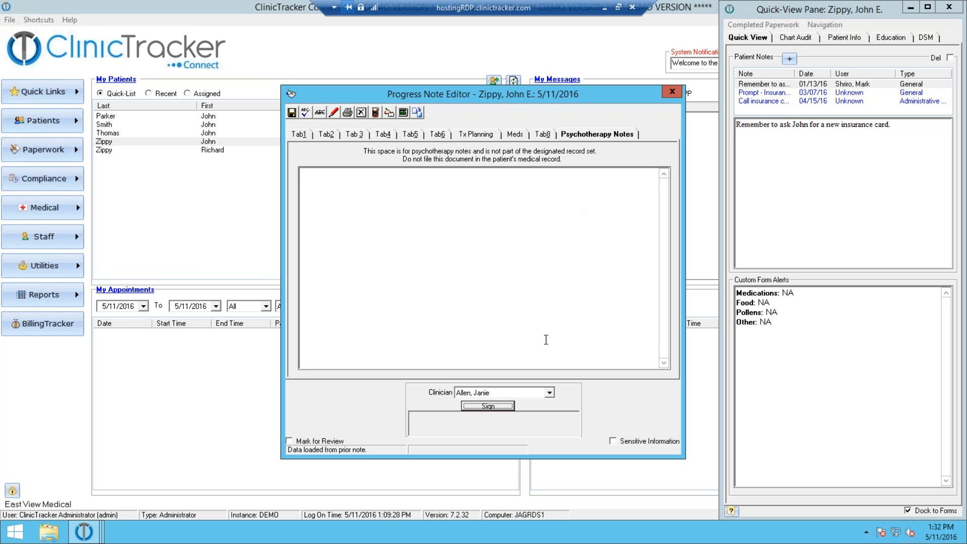
Step: Set the progress note's clinician signature to "NONE NEEDED" and apply it
click(549, 394)
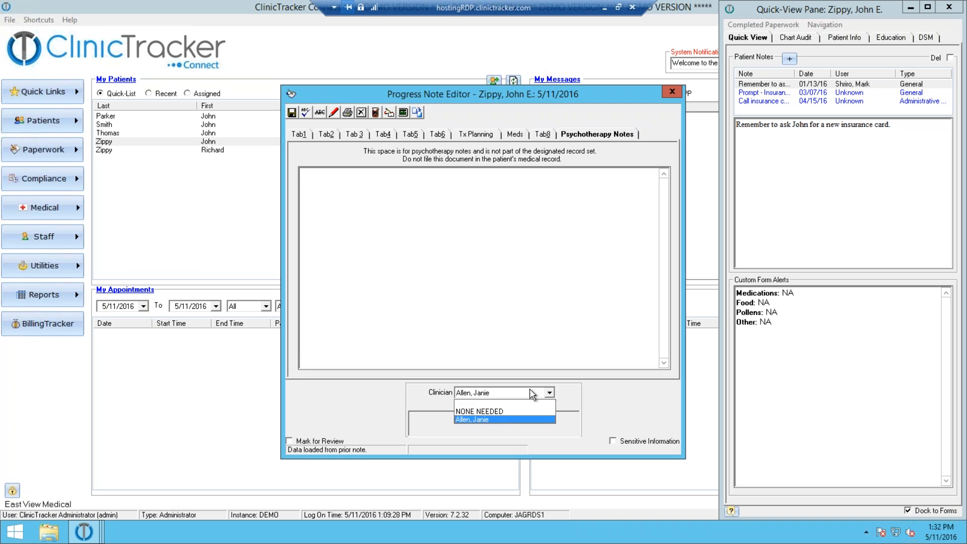
click(494, 410)
click(488, 408)
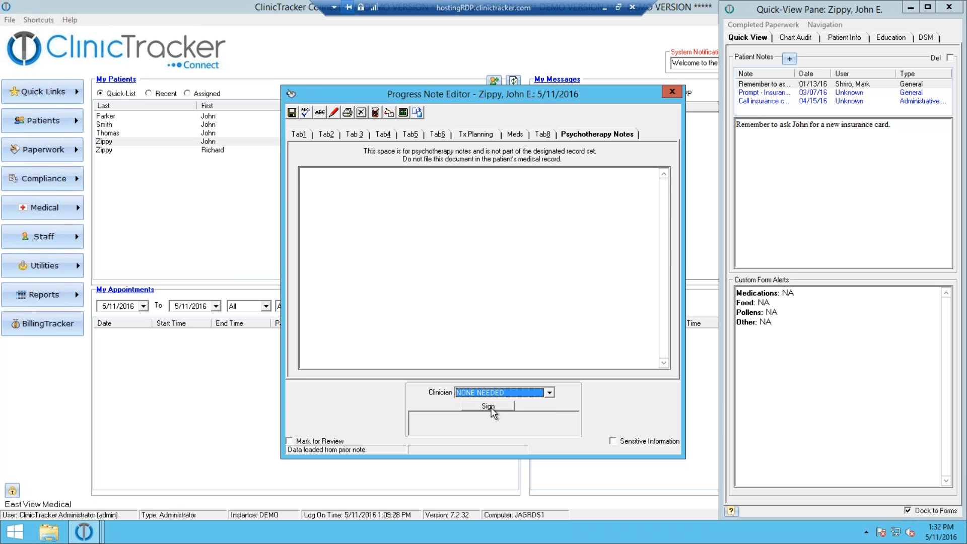
Step: Save the progress note, accept its permanent record locking, and close the note
click(292, 111)
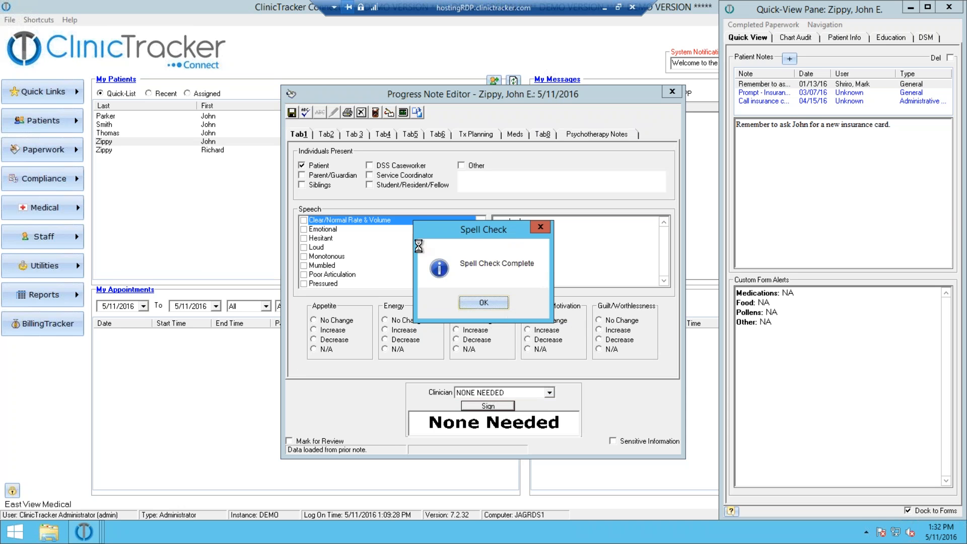
click(482, 302)
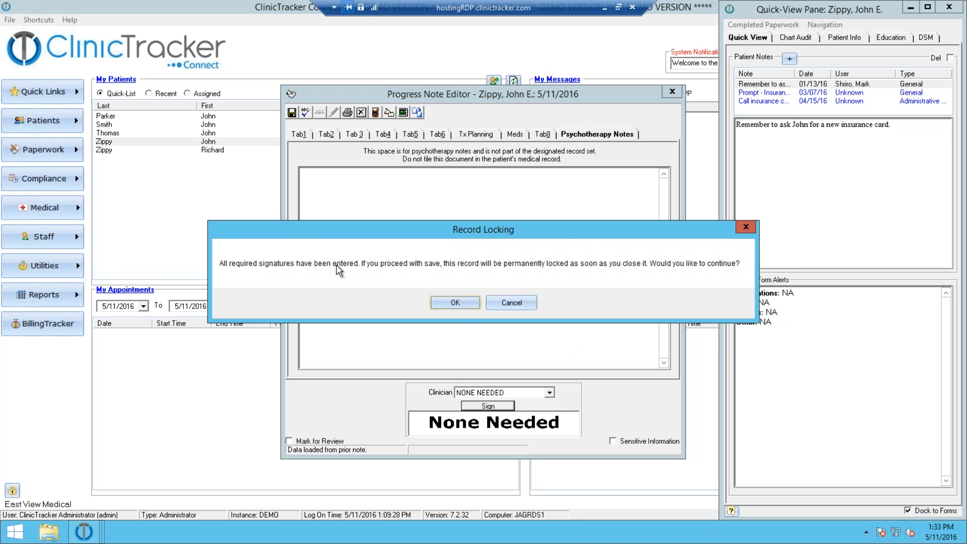
click(464, 303)
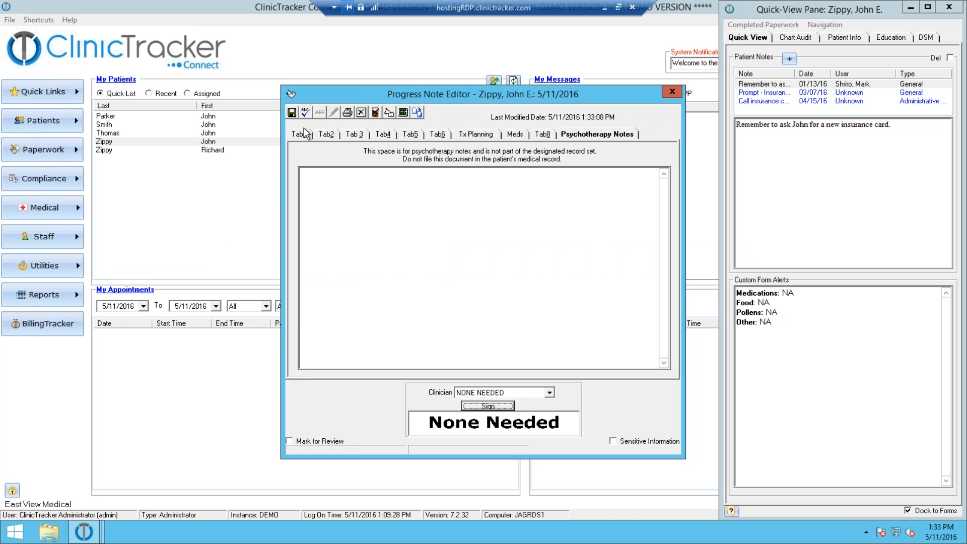
click(671, 91)
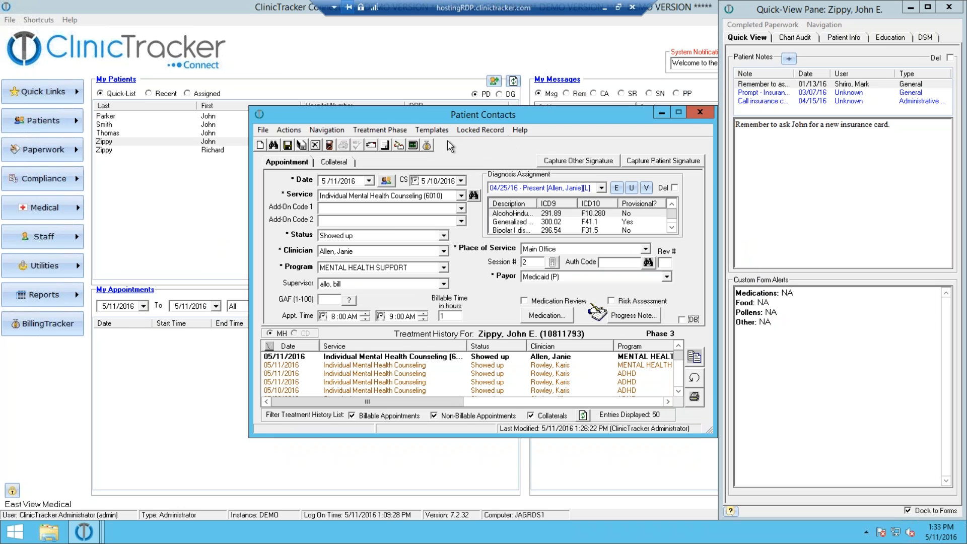
Step: Select the newly documented 5/11/2016 appointment in the treatment history and close Patient Contacts
key(Tab)
click(393, 357)
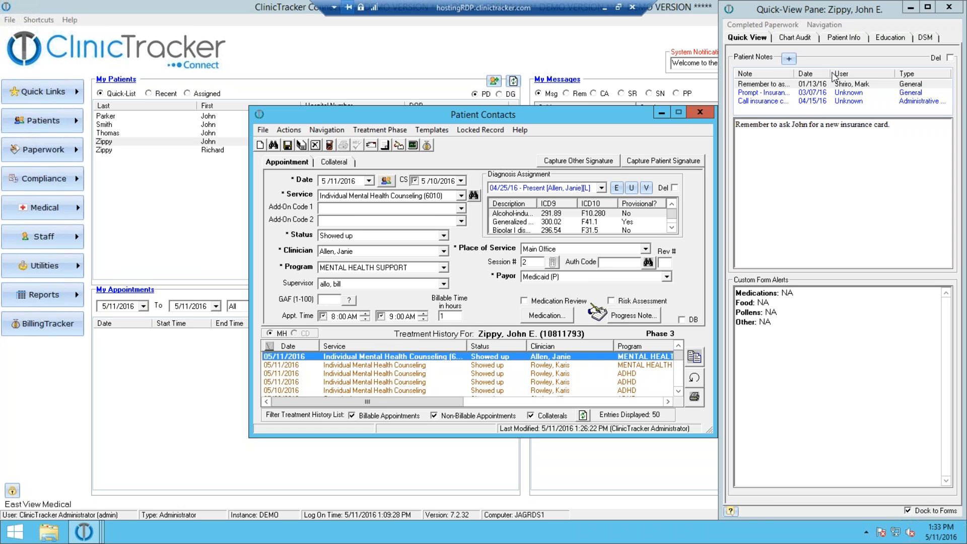
click(699, 113)
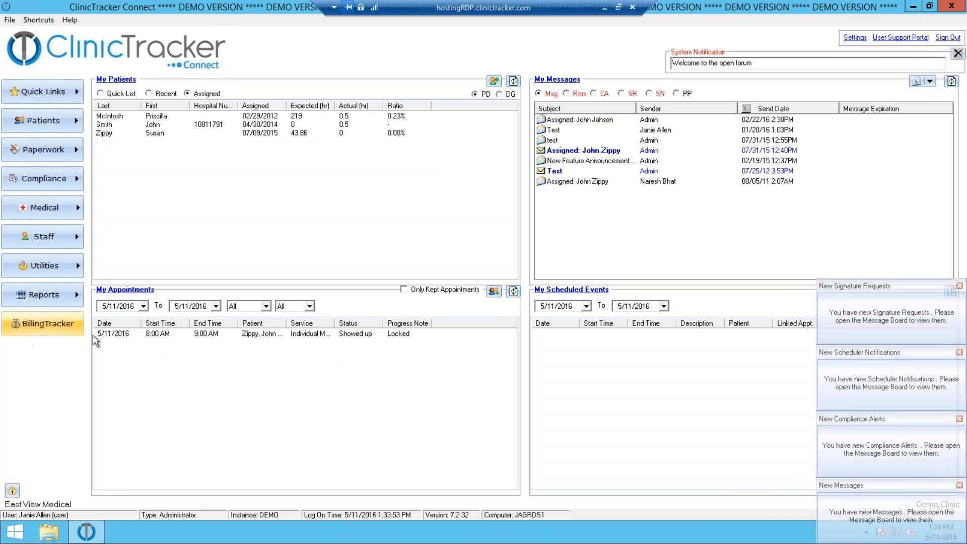
Step: Select the 8:00 AM appointment on 5/11/2016 in My Appointments
click(109, 333)
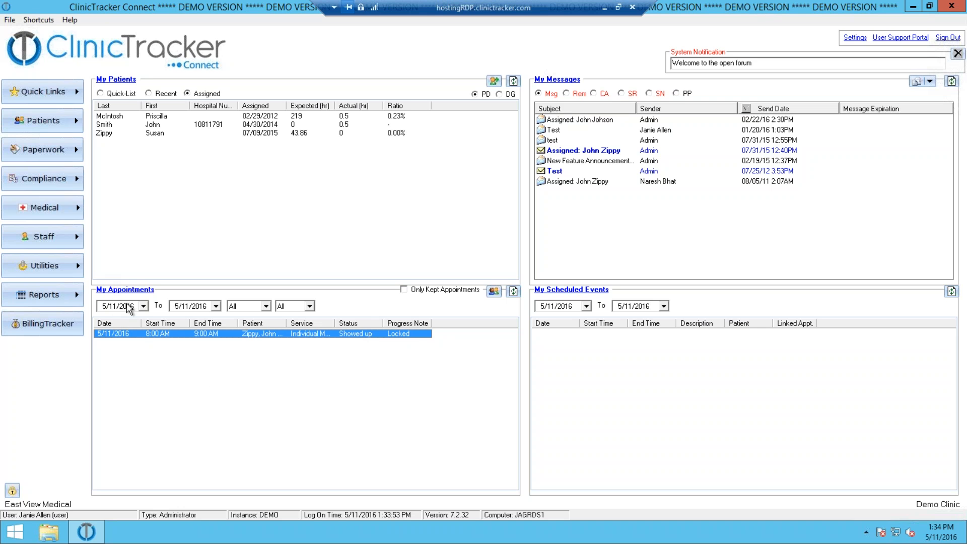
Step: Set the My Appointments start date to 5/1/2016 and refresh the list
click(112, 306)
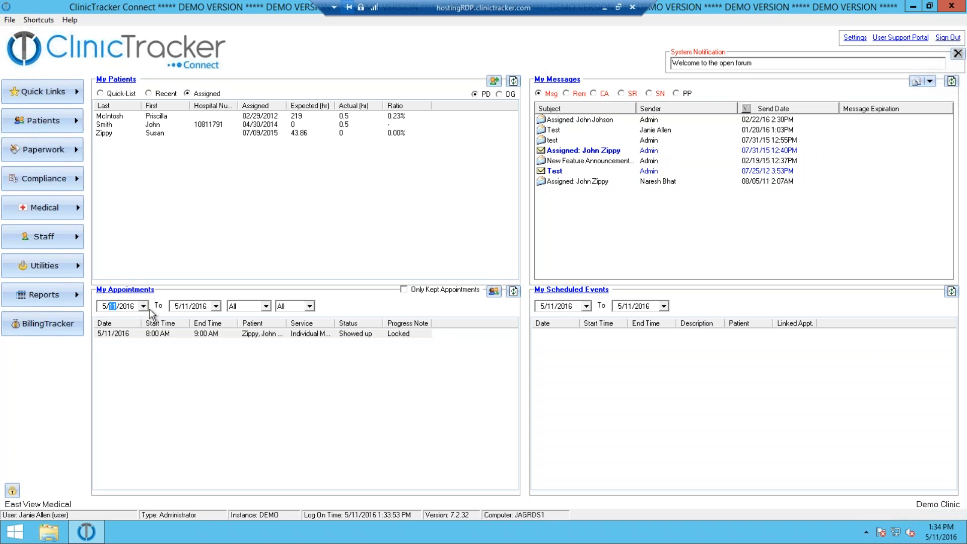
text(1)
click(513, 291)
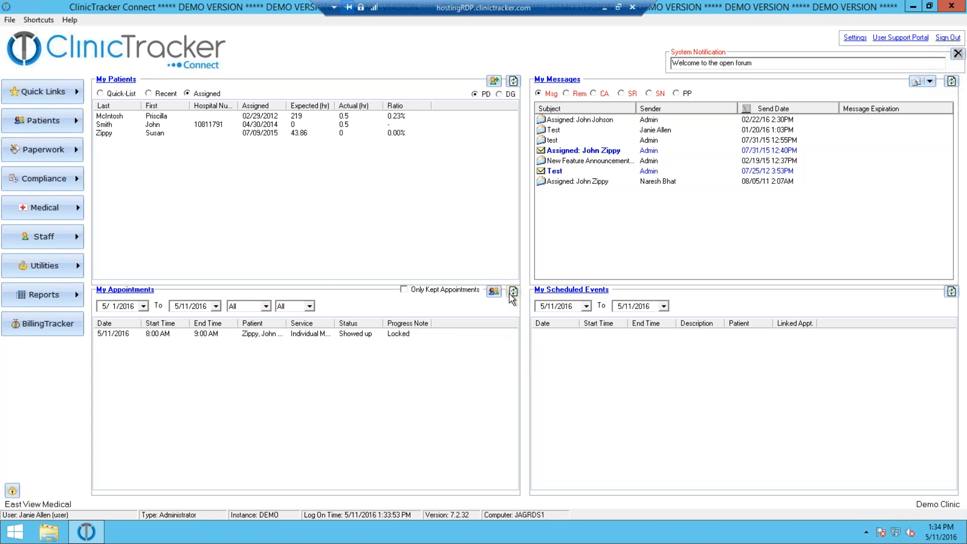
Step: Set the My Appointments start date to 3/15/2015 and refresh the list
click(116, 306)
click(104, 306)
text(4)
key(Right)
text(15)
click(510, 291)
click(125, 306)
text(2015)
click(513, 291)
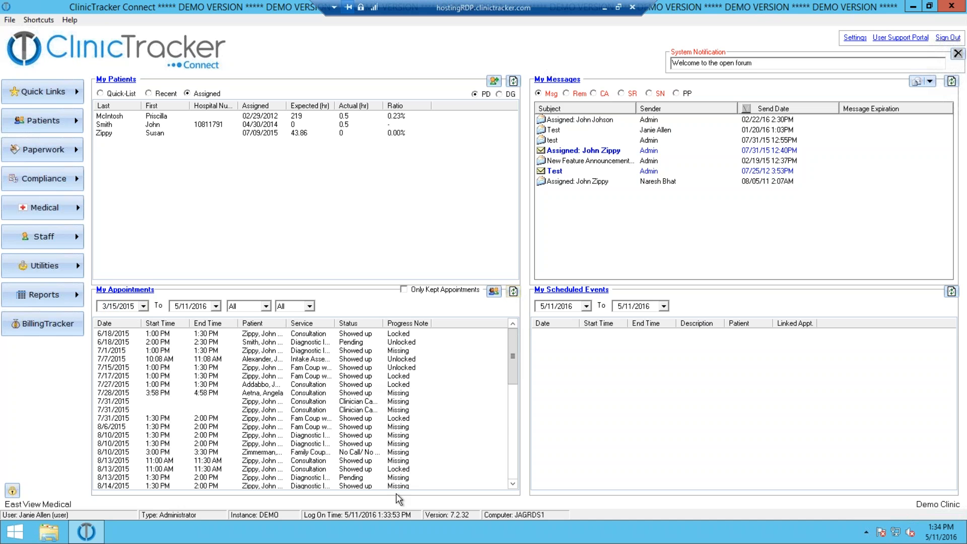
Step: Review the progress note statuses in My Appointments and select the 1:00 PM group therapy appointment on 9/1/2015
drag(513, 348, 513, 419)
click(398, 375)
click(401, 359)
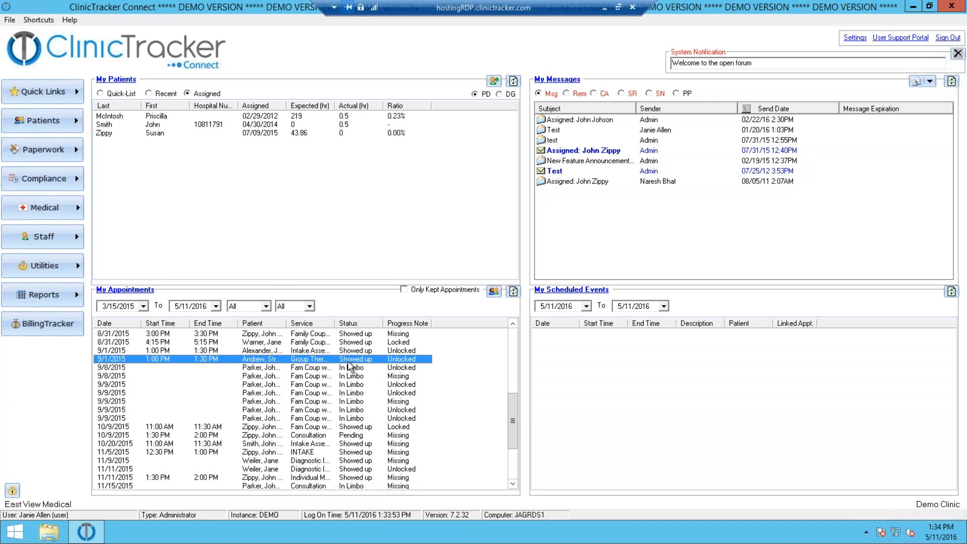
Step: List the appointments with Missing progress notes in My Appointments, followed by those with Unlocked progress notes
click(299, 307)
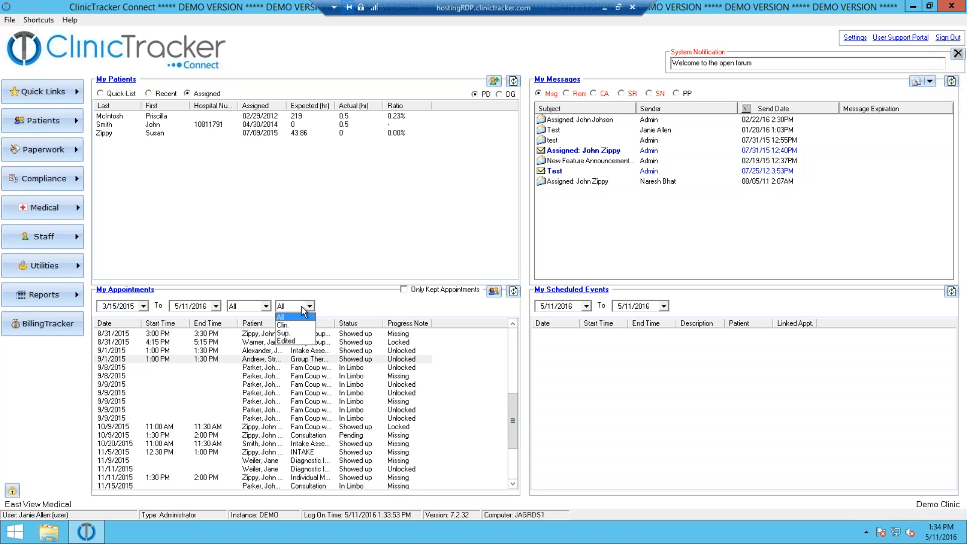
click(266, 306)
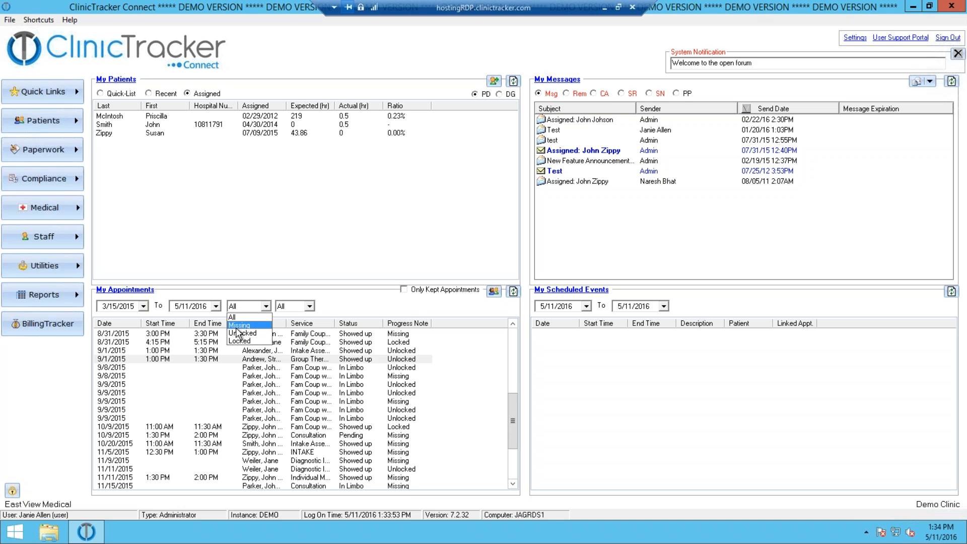
click(245, 307)
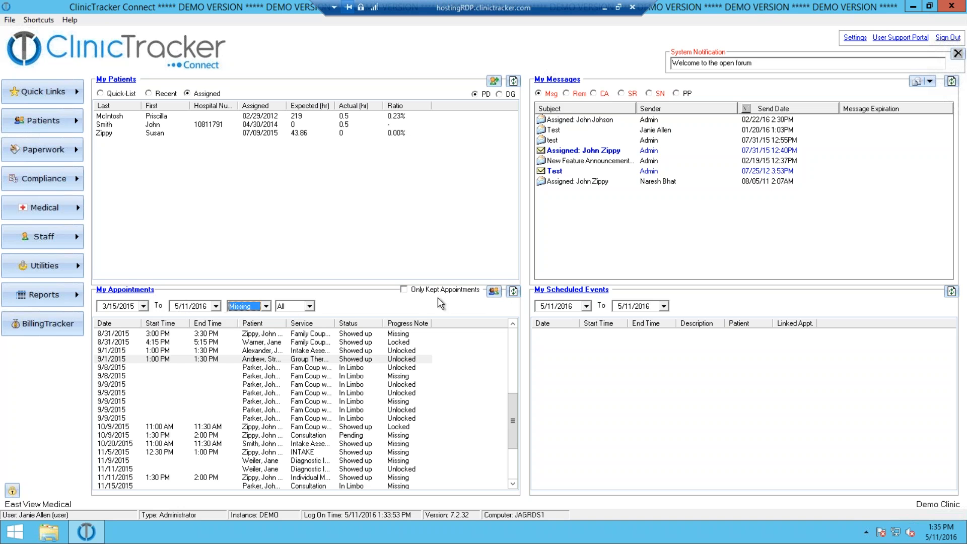
click(514, 293)
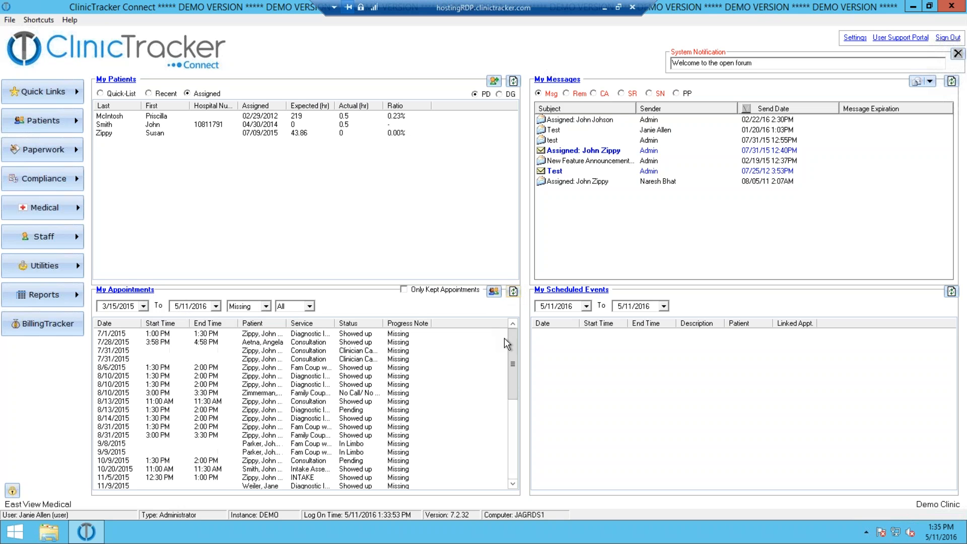
drag(514, 348, 511, 439)
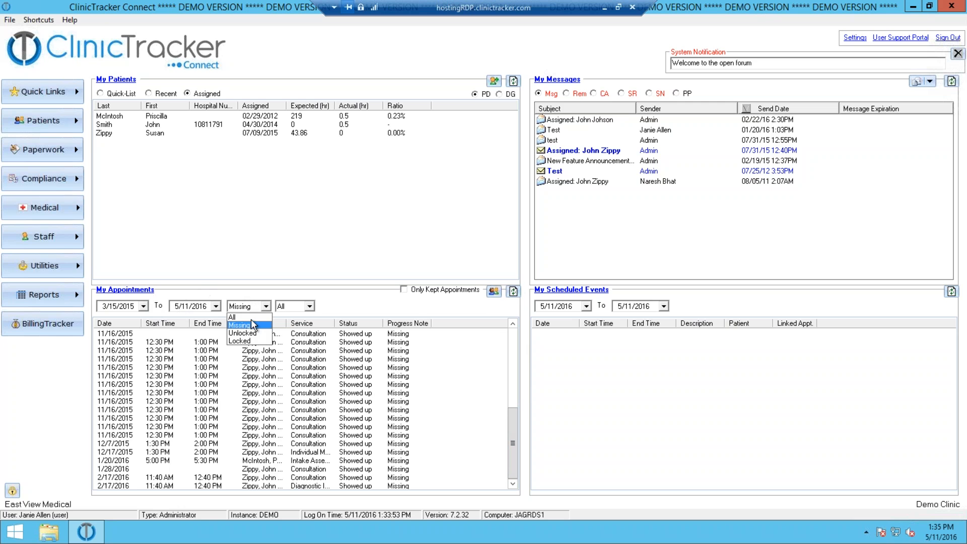
click(246, 336)
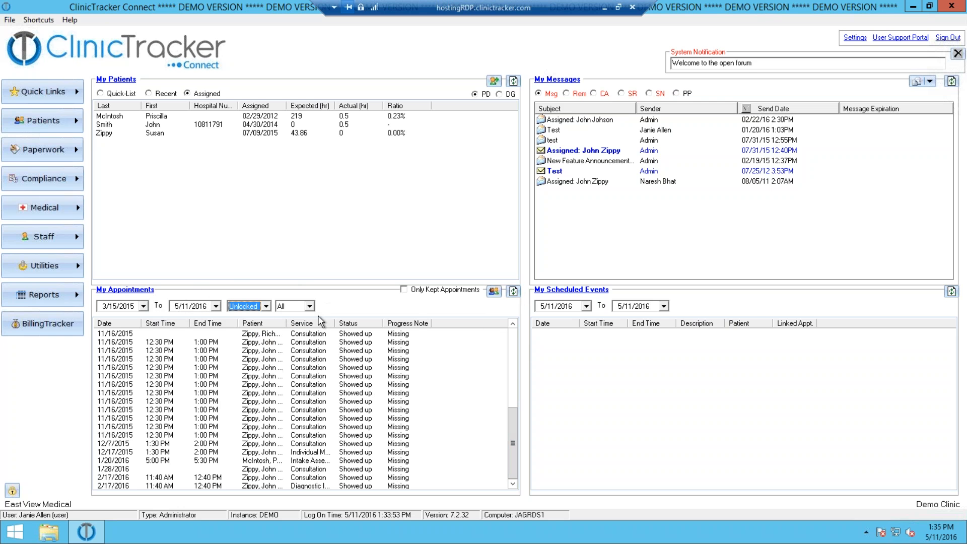
click(513, 291)
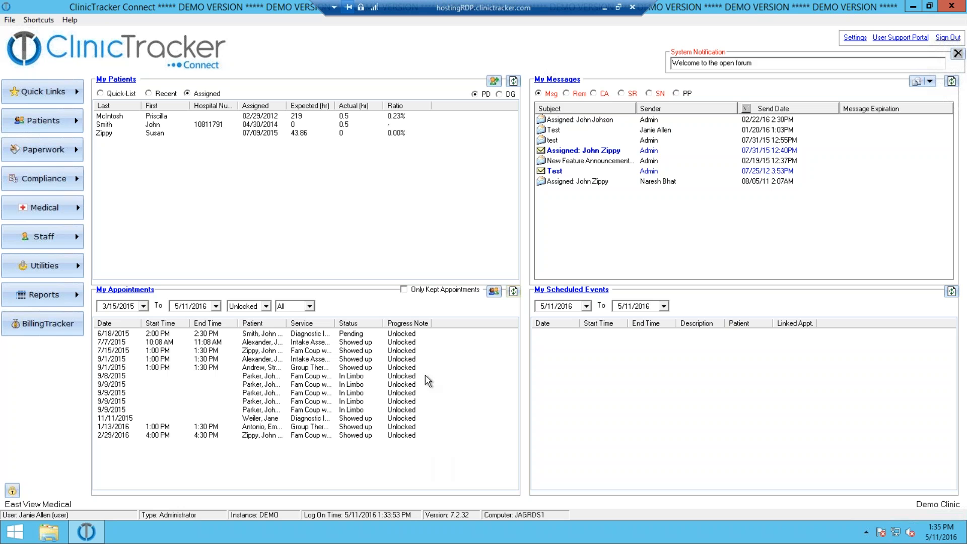
Step: Filter My Appointments to Locked progress notes with 5/11/2016 as the start date and refresh the list
click(258, 311)
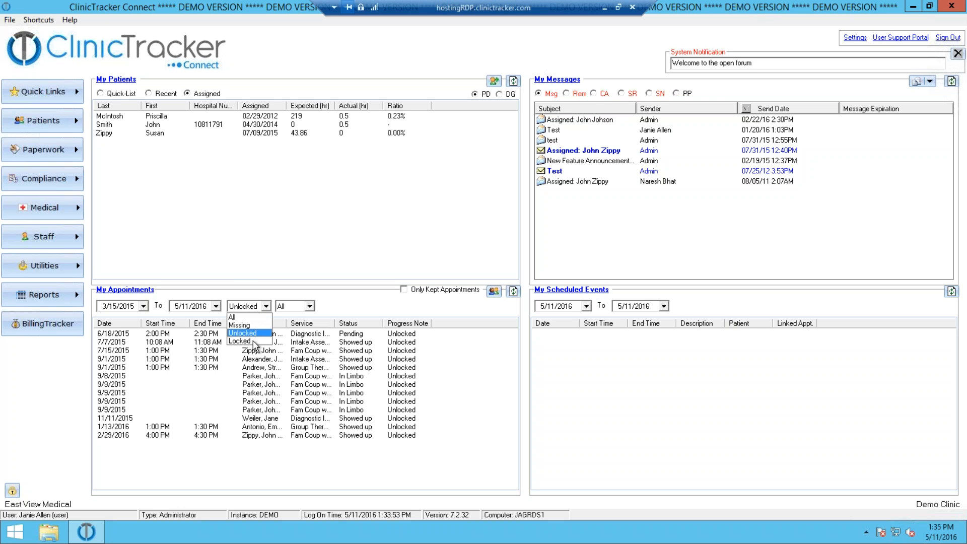
click(246, 341)
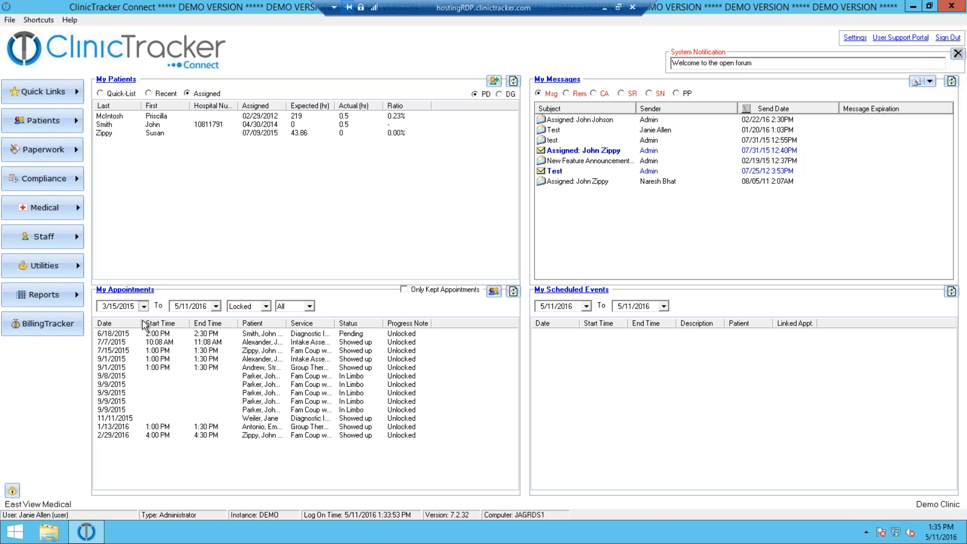
click(144, 306)
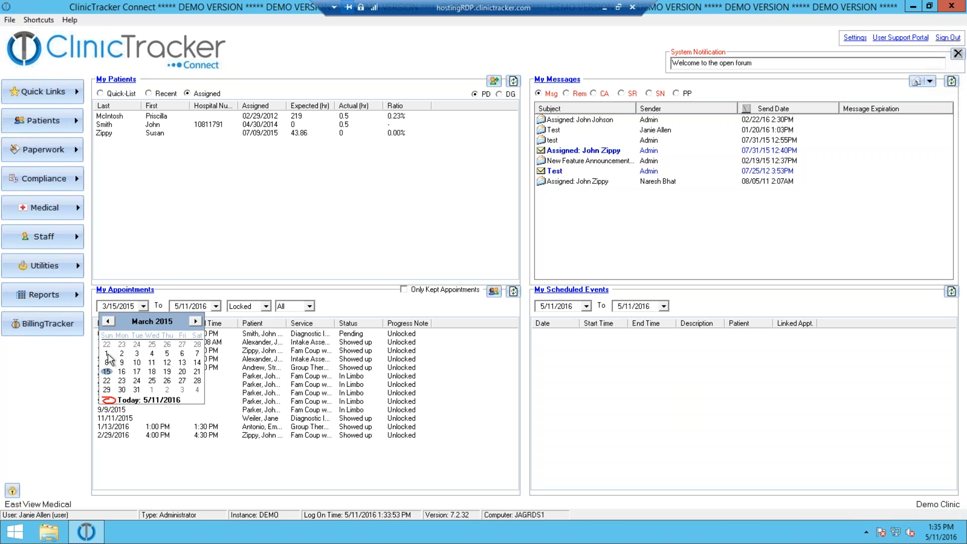
click(154, 400)
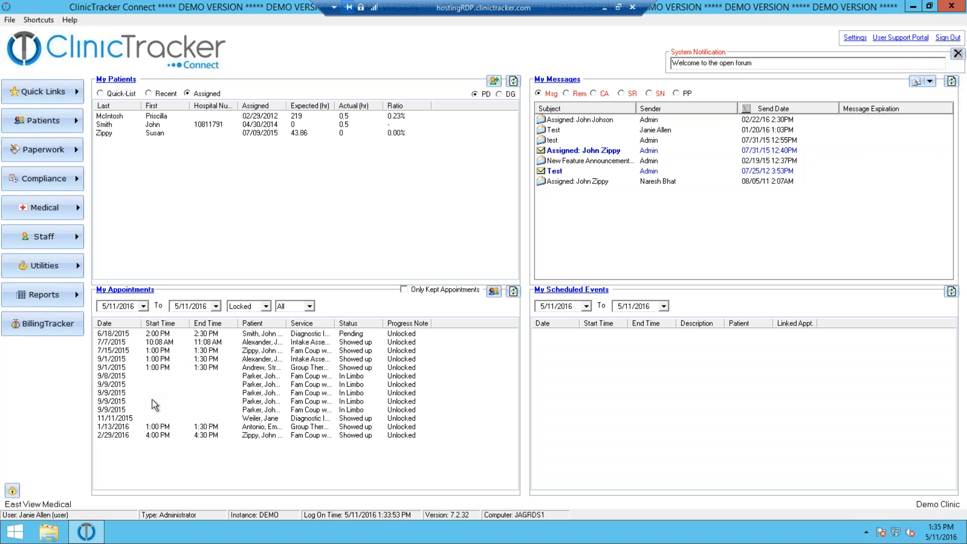
click(513, 292)
Step: Try to open the 8:00 AM appointment on 5/11/2016 from My Appointments and dismiss the Record Security message
click(216, 334)
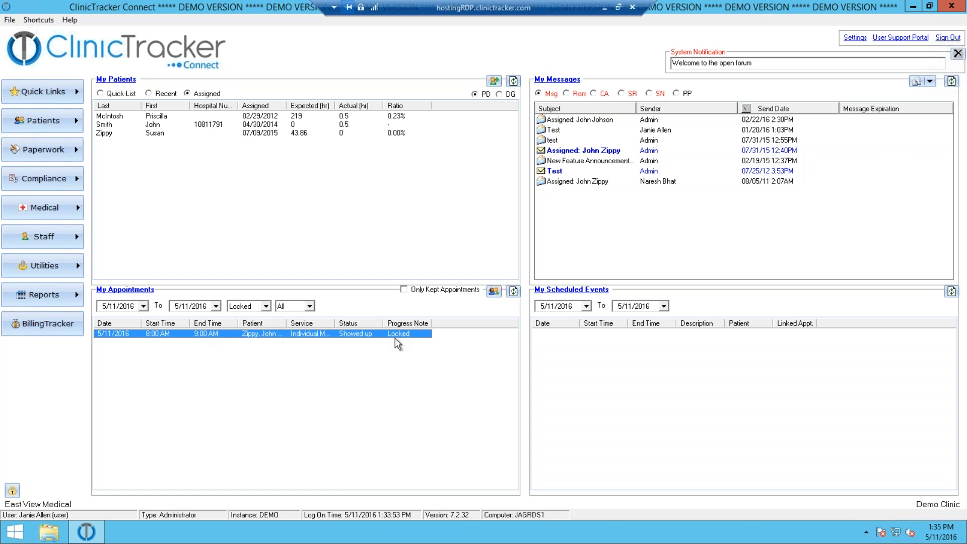
double_click(364, 334)
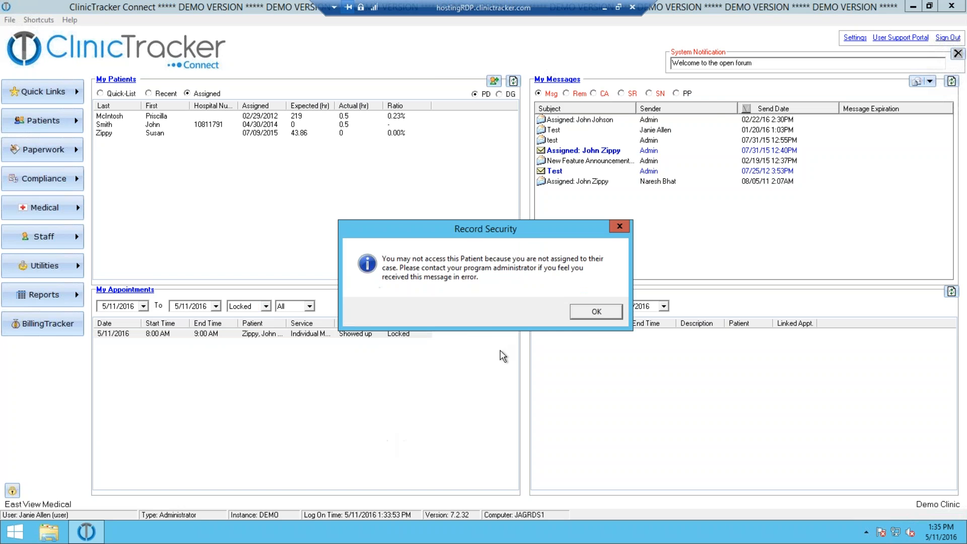
click(606, 309)
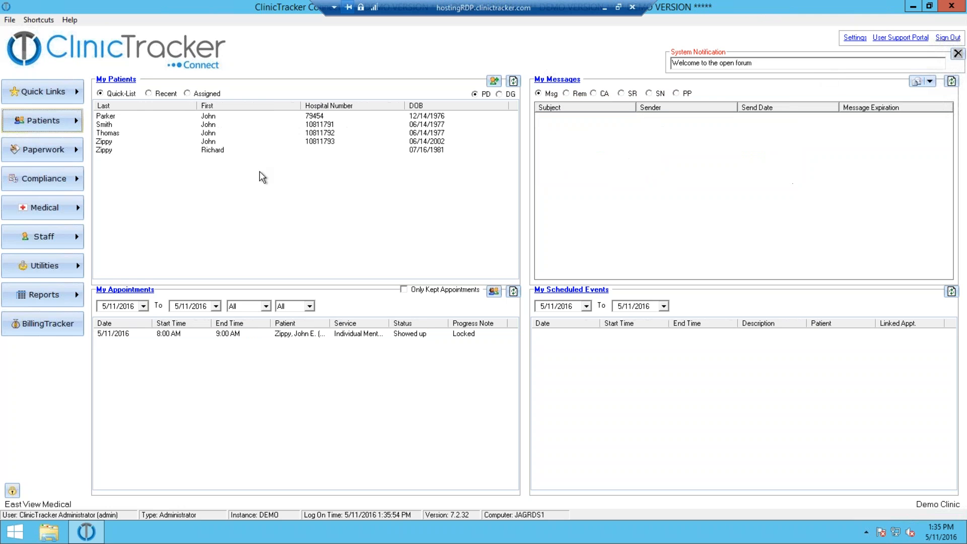
Step: Open Patient Contacts for the fourth patient in the Quick-List and select the first 5/11/2016 appointment in the treatment history
click(108, 142)
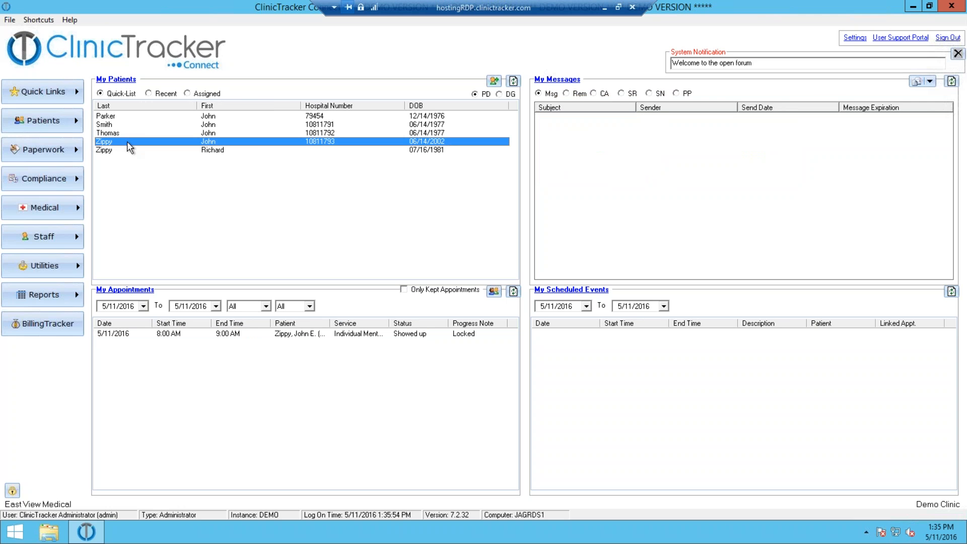
right_click(126, 141)
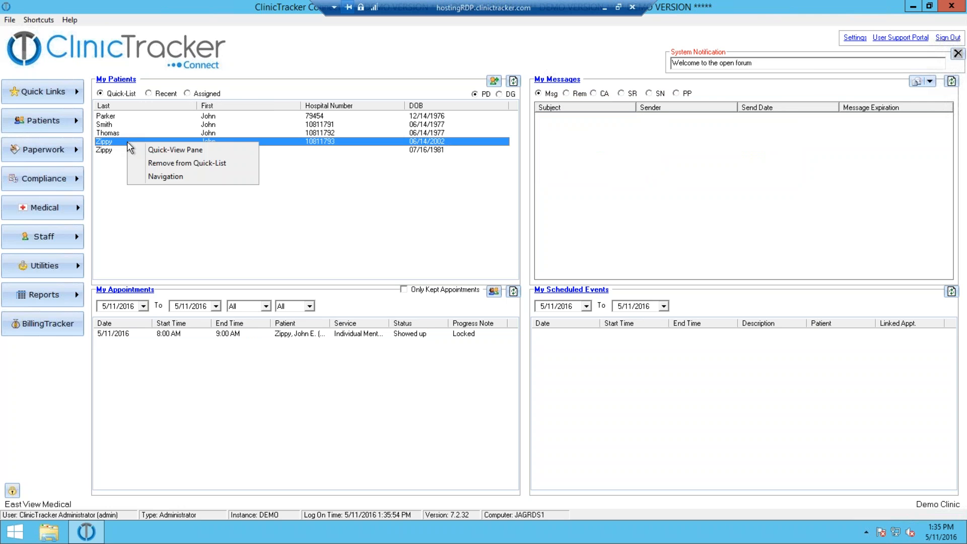
click(158, 178)
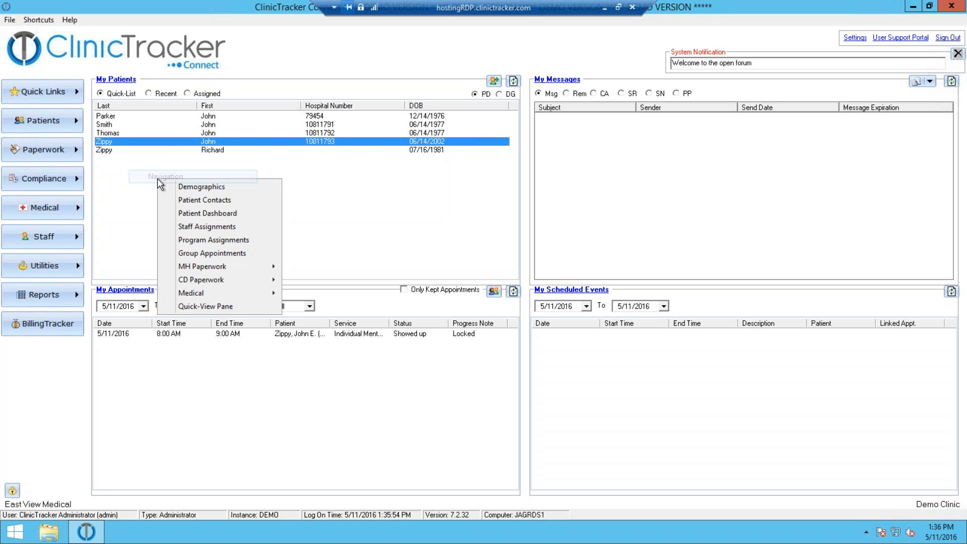
click(189, 200)
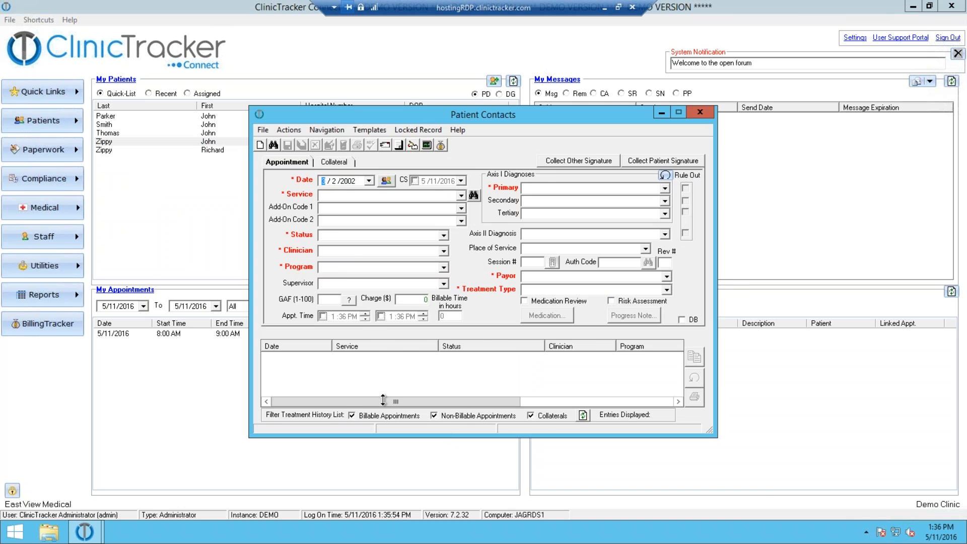
click(286, 358)
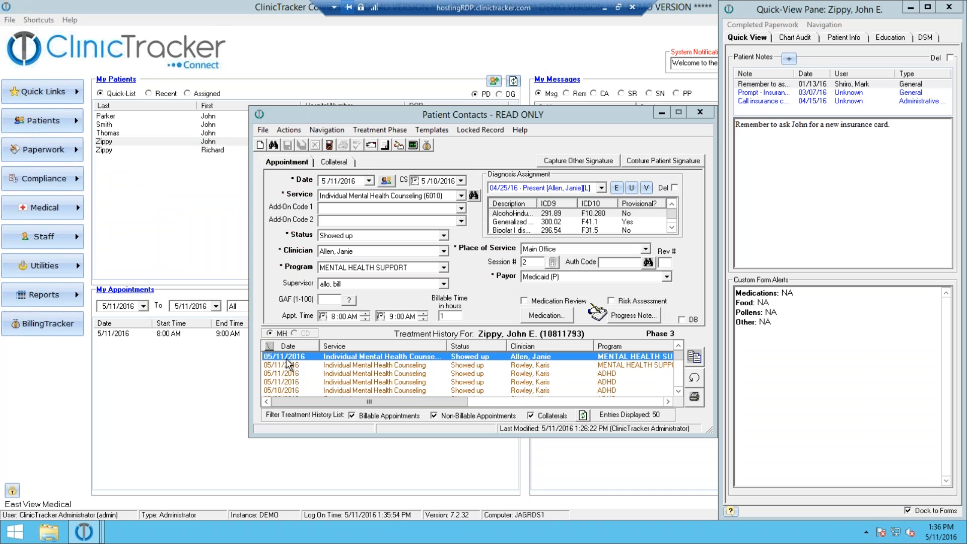
Step: Try to unlock the selected appointment's locked progress note, closing the password prompt without entering a password
click(486, 132)
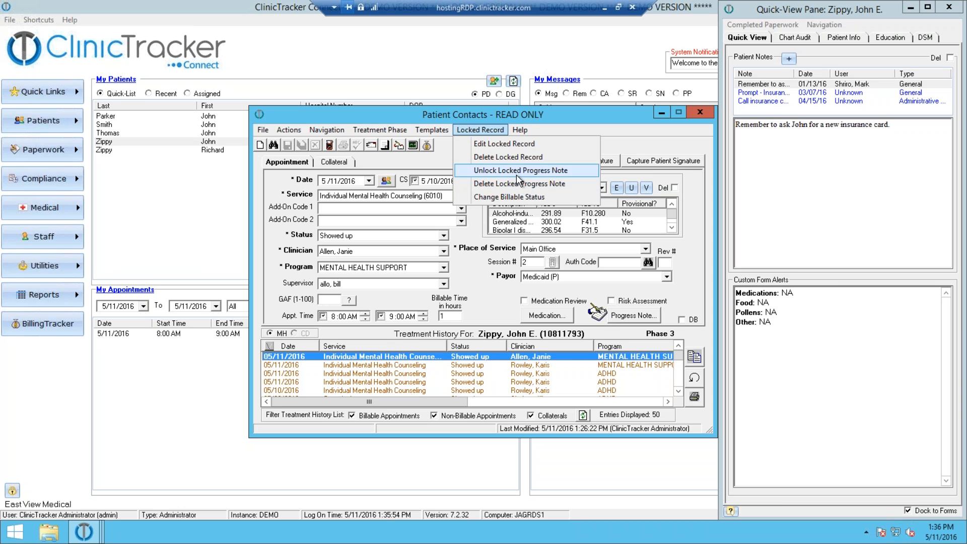
click(494, 170)
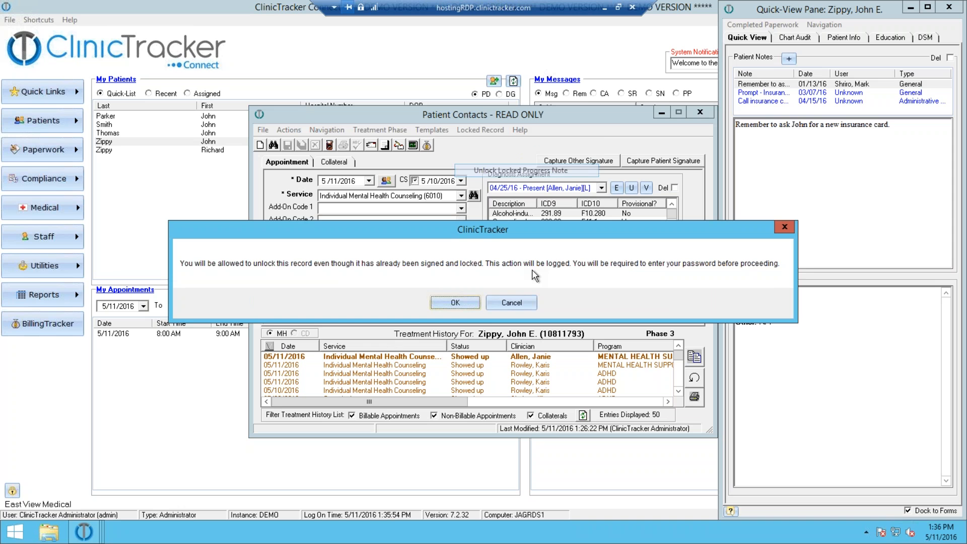
click(454, 303)
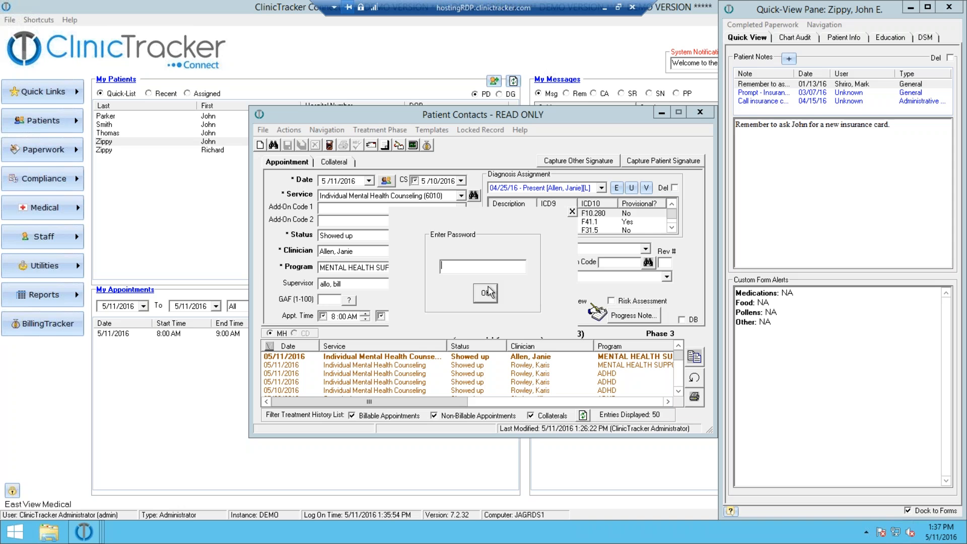
click(571, 212)
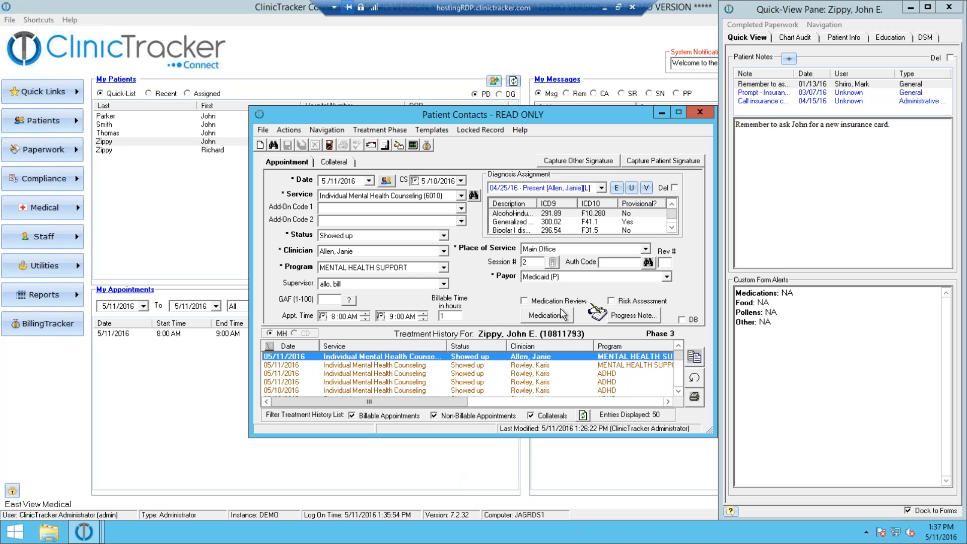
Step: Copy the selected appointment into a new entry to view the available progress note types and close Patient Contacts
click(693, 356)
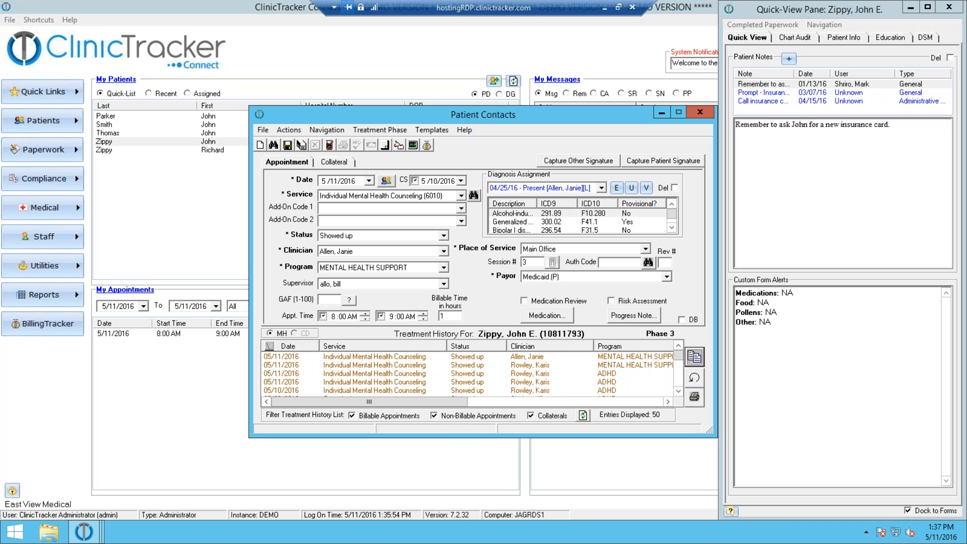
click(652, 320)
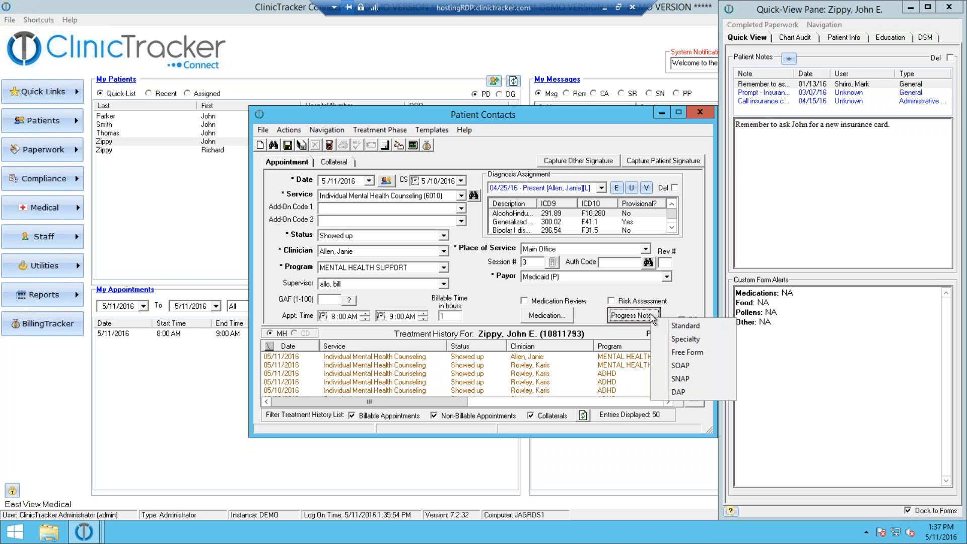
click(685, 294)
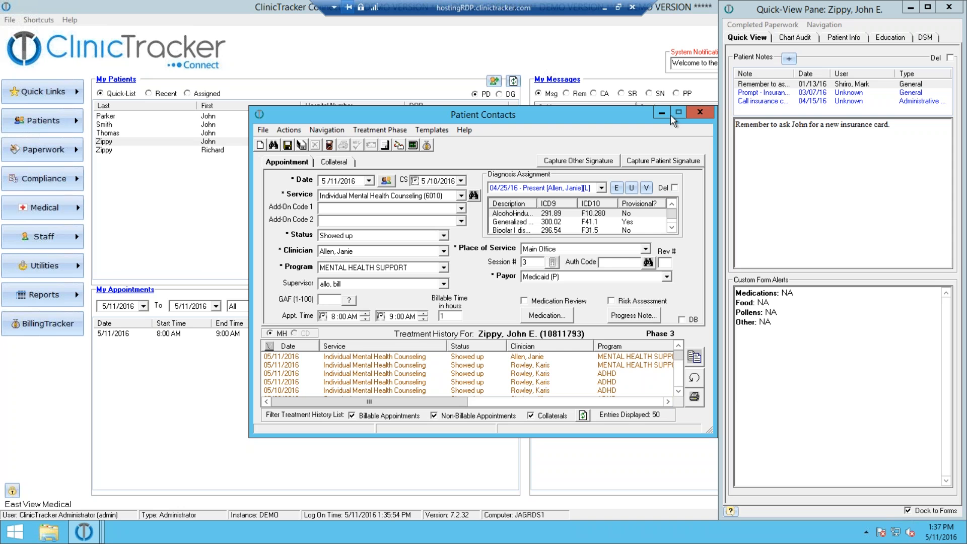
click(708, 112)
click(486, 302)
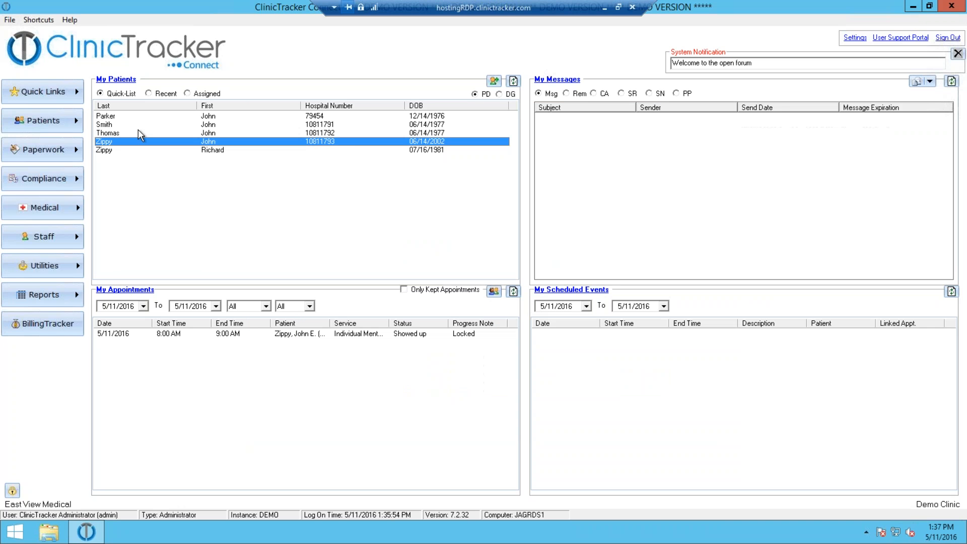
Step: Open the administrator configuration Options from the About window
click(69, 20)
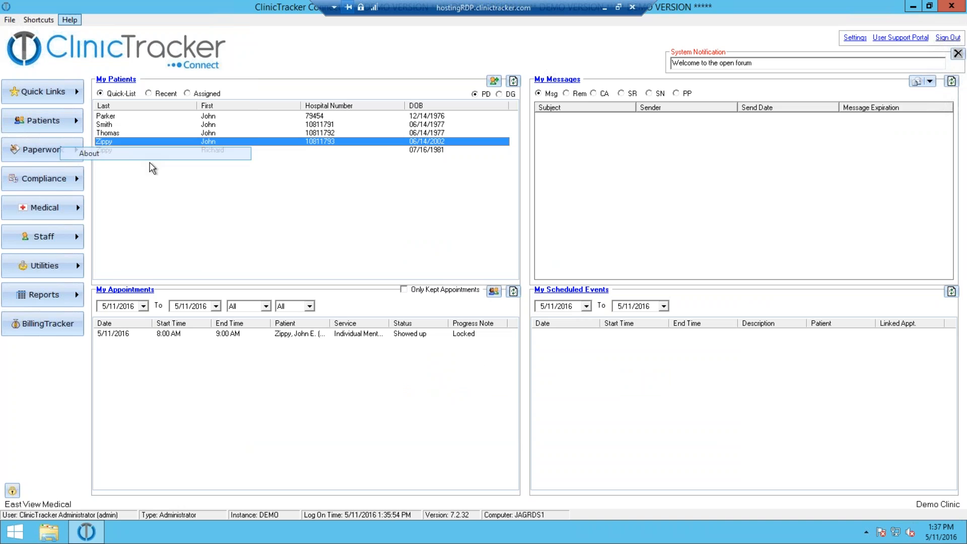
click(121, 154)
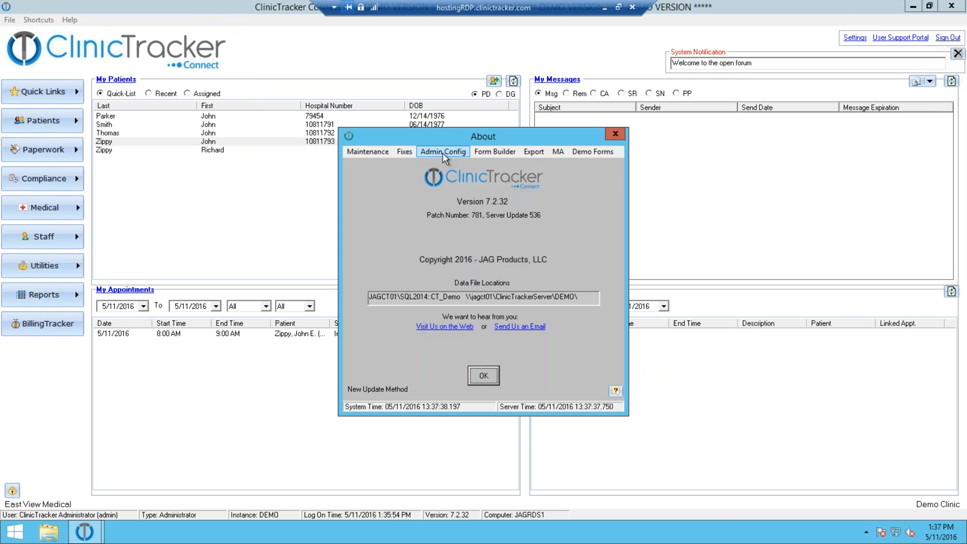
click(444, 157)
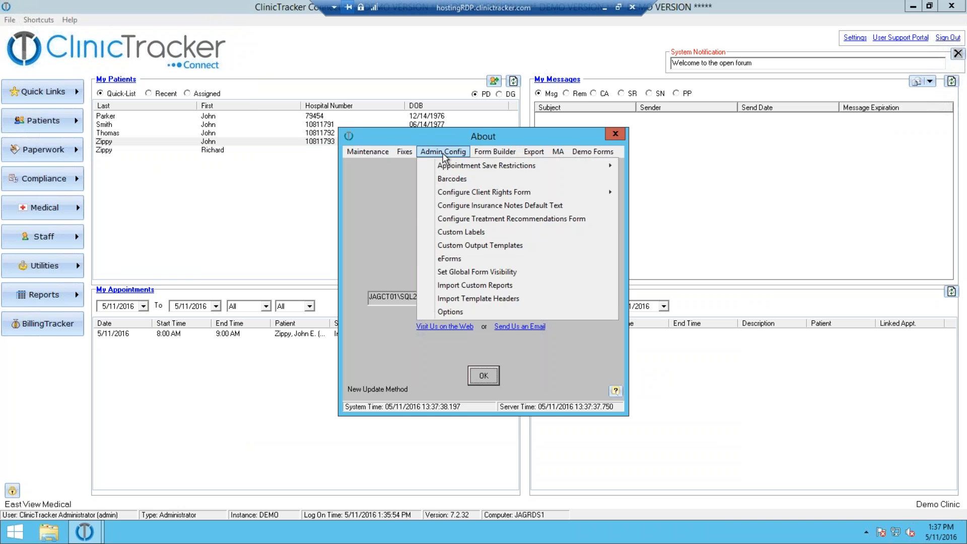
click(446, 312)
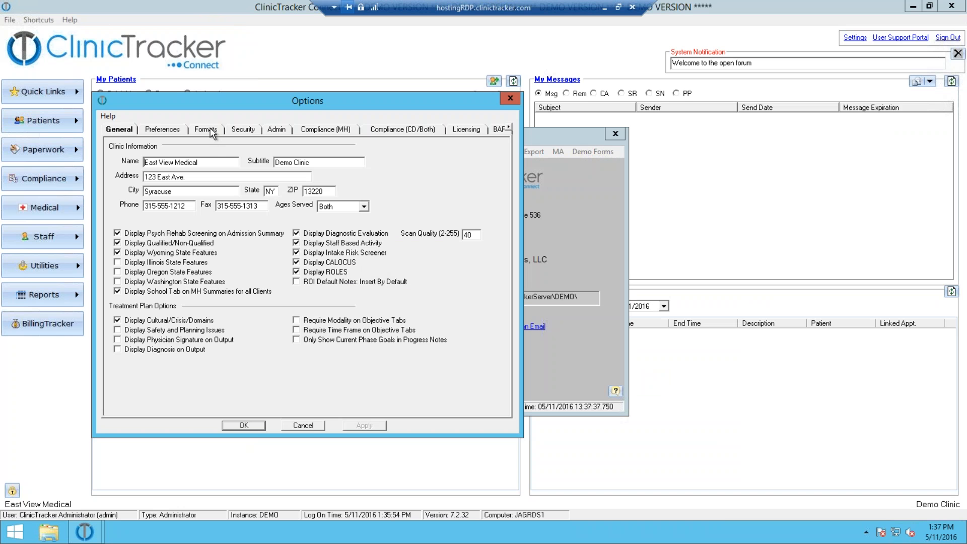
Step: View the progress note display and supervisor signature settings in the Formats options, and close Options and About
click(209, 129)
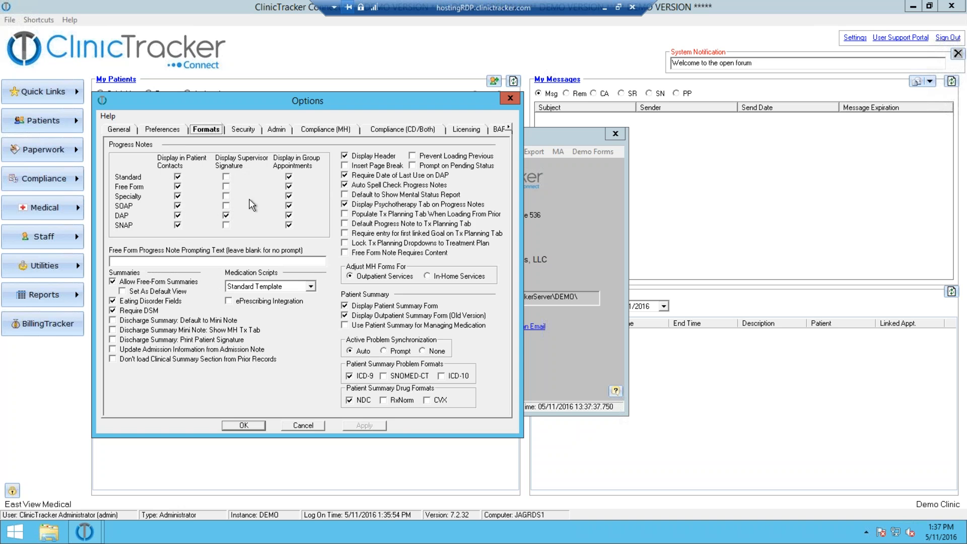
click(515, 99)
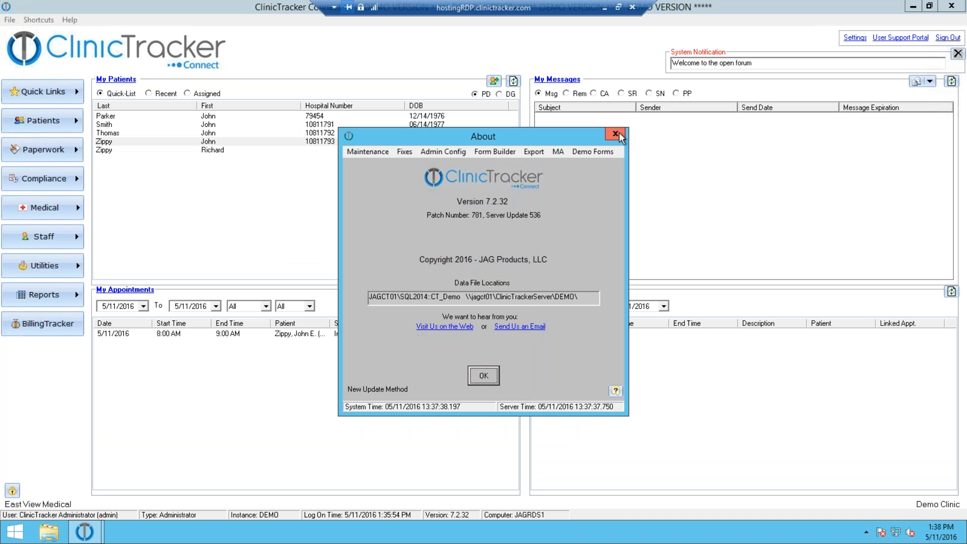
key(Escape)
Step: Open Patient Contacts for the fourth patient in the Quick-List and copy the latest 5/11/2016 appointment into a new entry, inserting the active Medicaid authorization
right_click(161, 143)
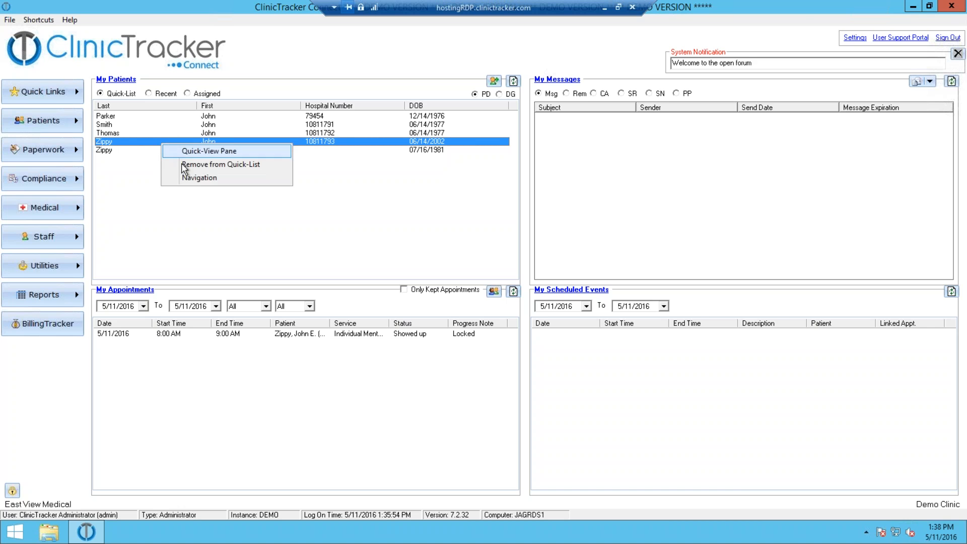
click(225, 180)
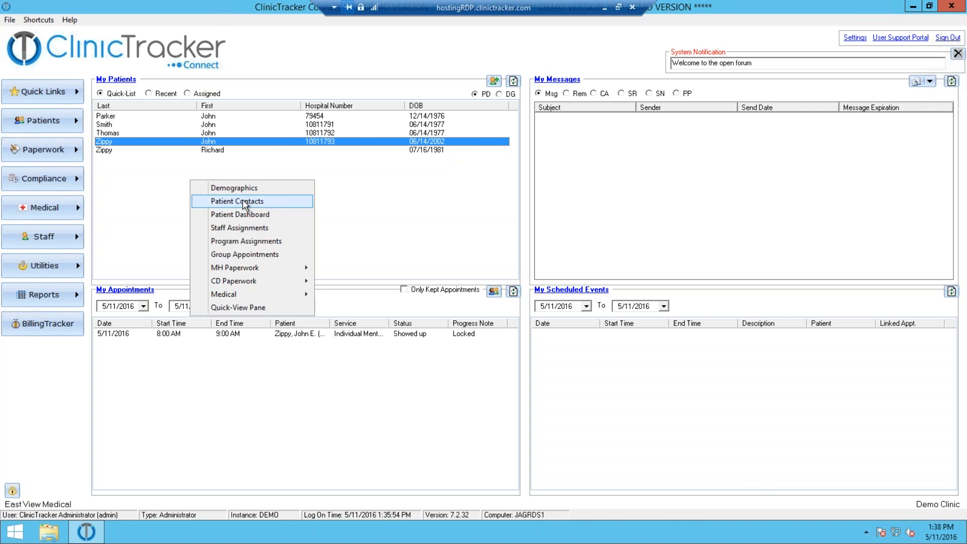
click(245, 201)
click(694, 357)
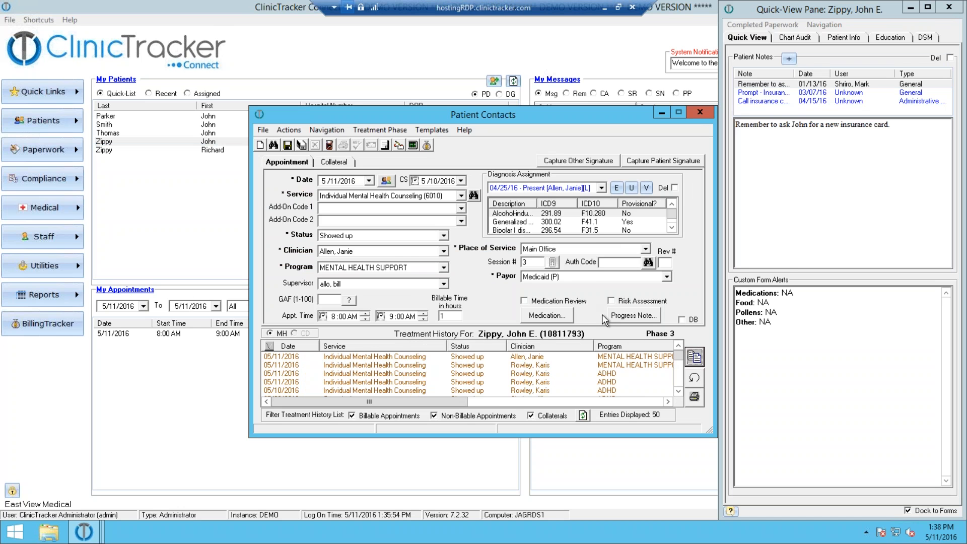
click(625, 267)
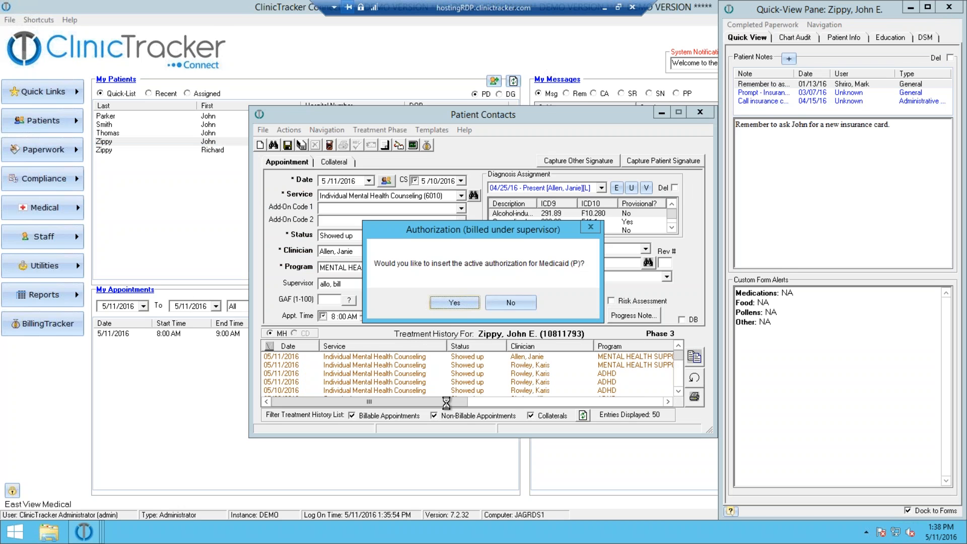
click(458, 302)
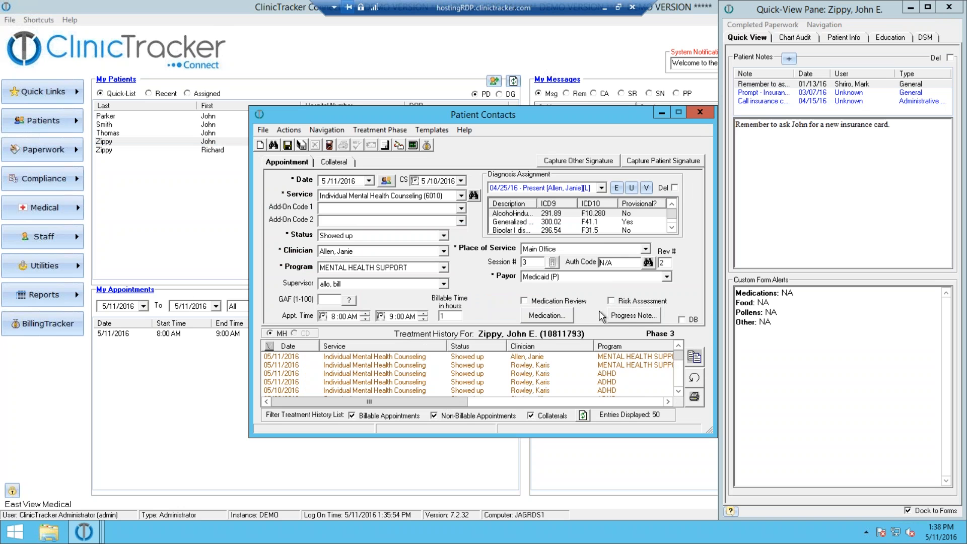
Step: Start a DAP progress note for the copied appointment, accepting the duplicate-date save and declining to load from an old record
click(630, 316)
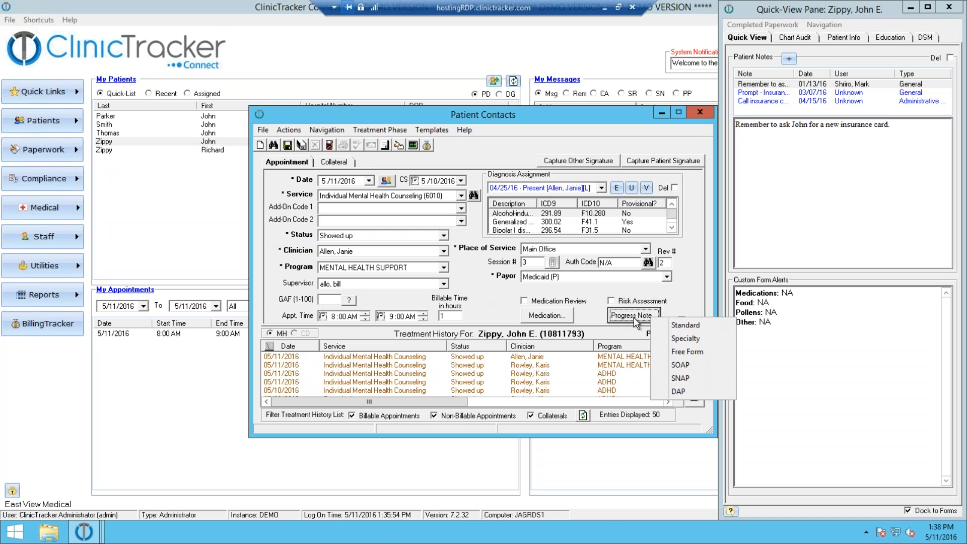
click(677, 391)
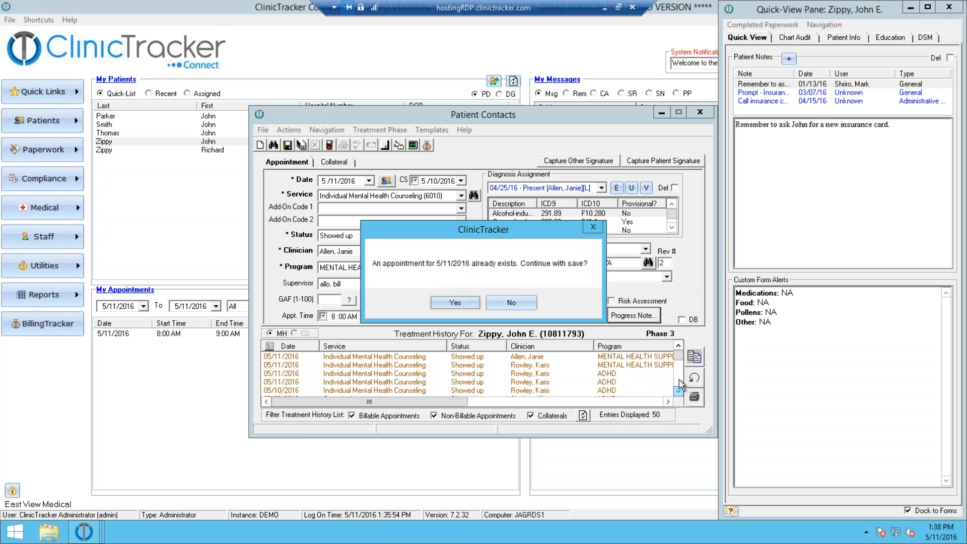
click(456, 304)
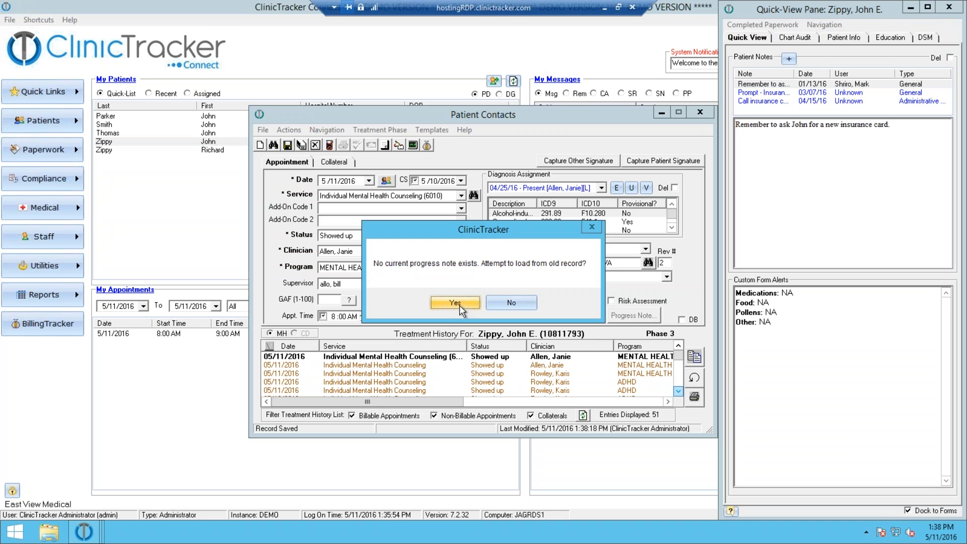
click(496, 303)
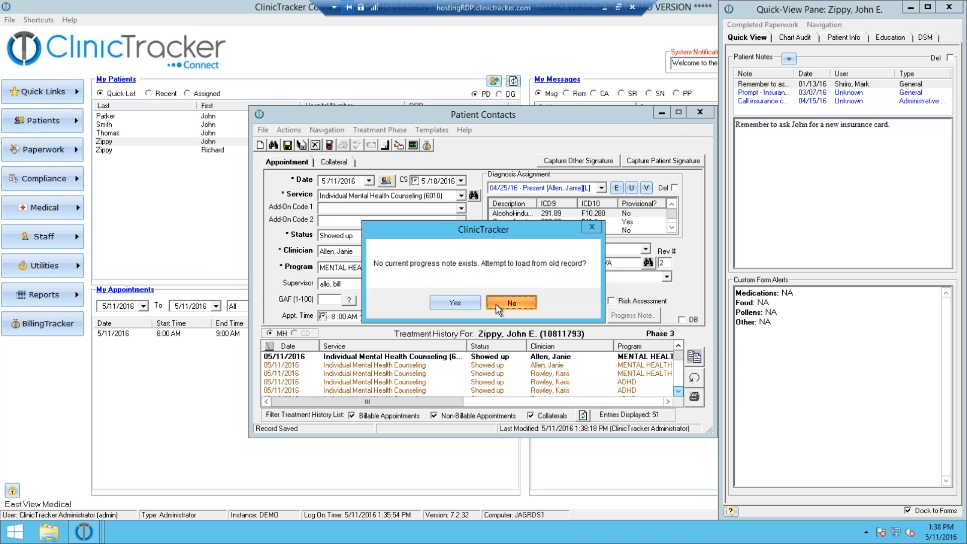
click(389, 370)
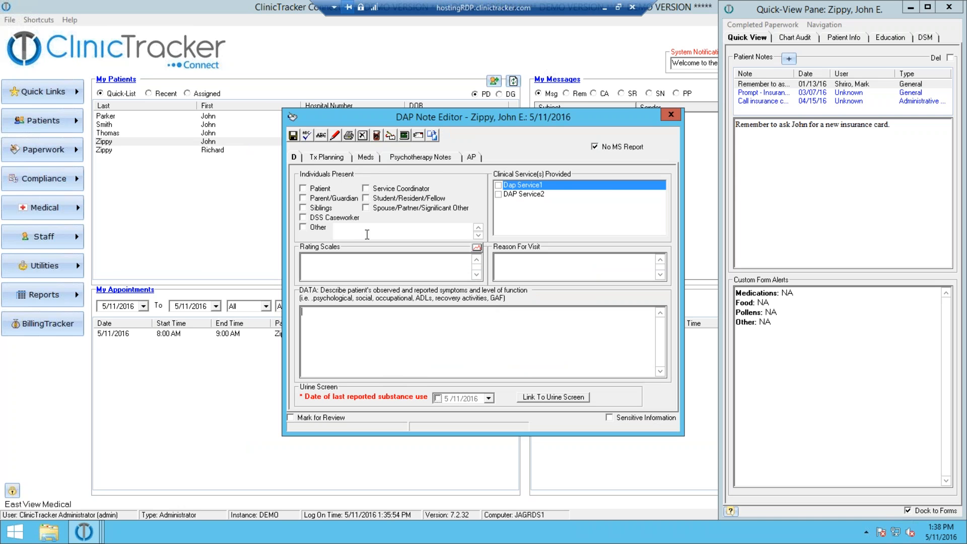
Step: Look through the DAP note's sections, sign the clinician signature as NONE NEEDED, and indicate that a supervisor signature is required
click(319, 157)
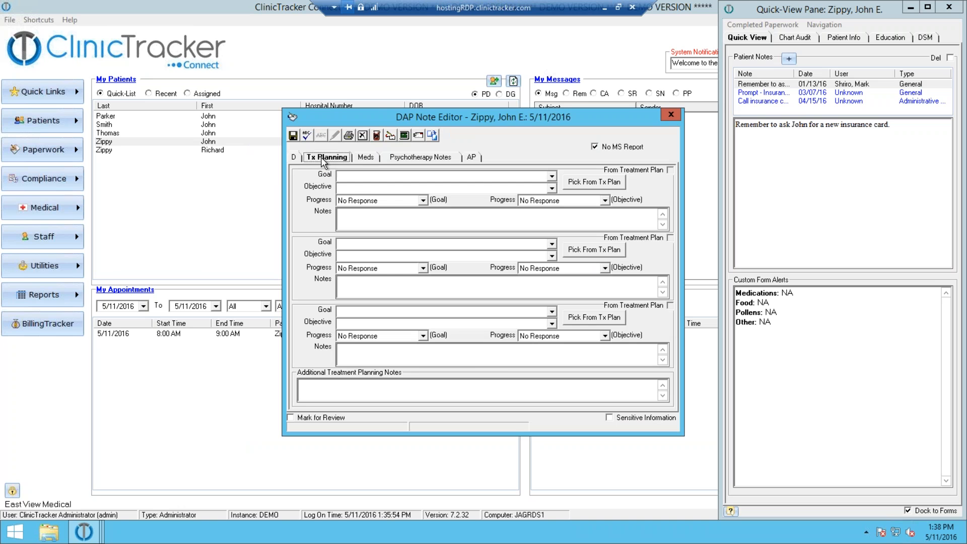
click(366, 158)
click(420, 157)
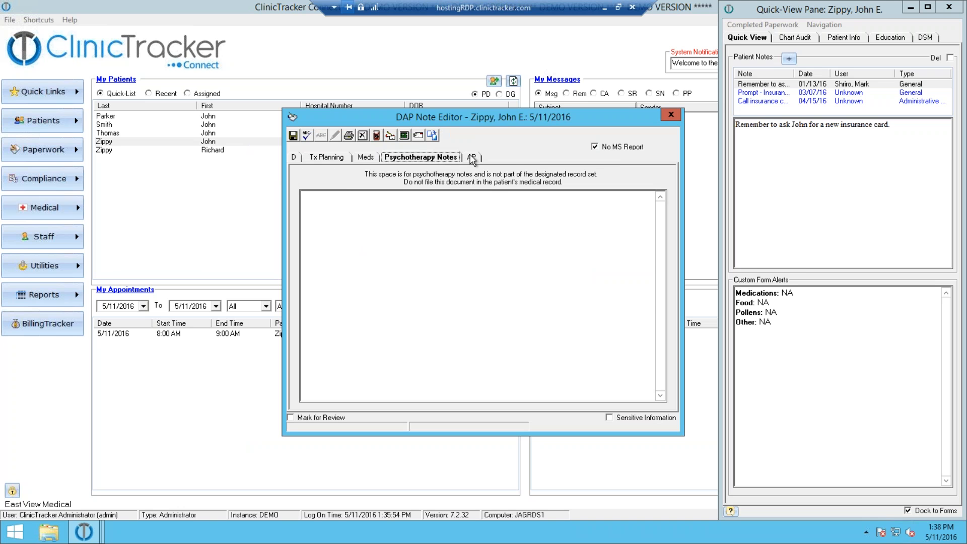
click(471, 157)
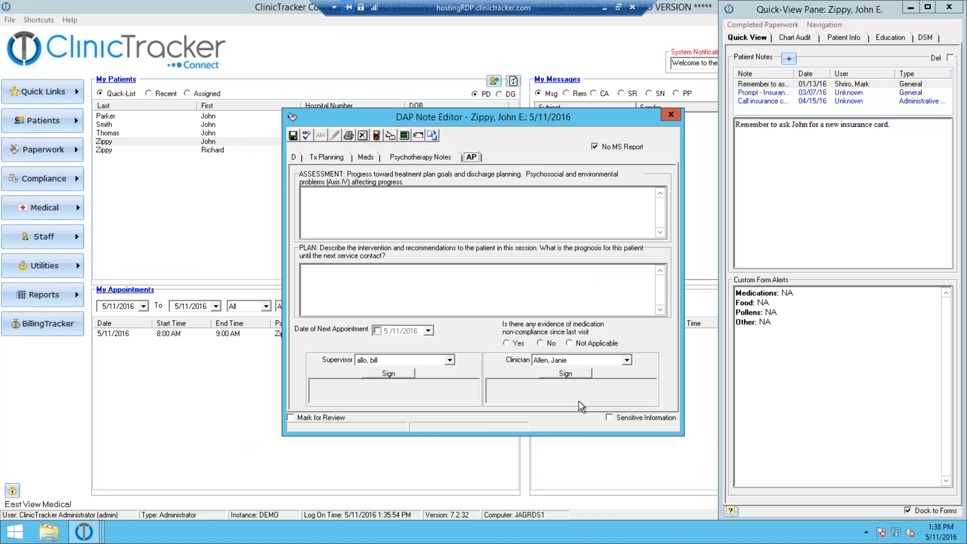
click(626, 360)
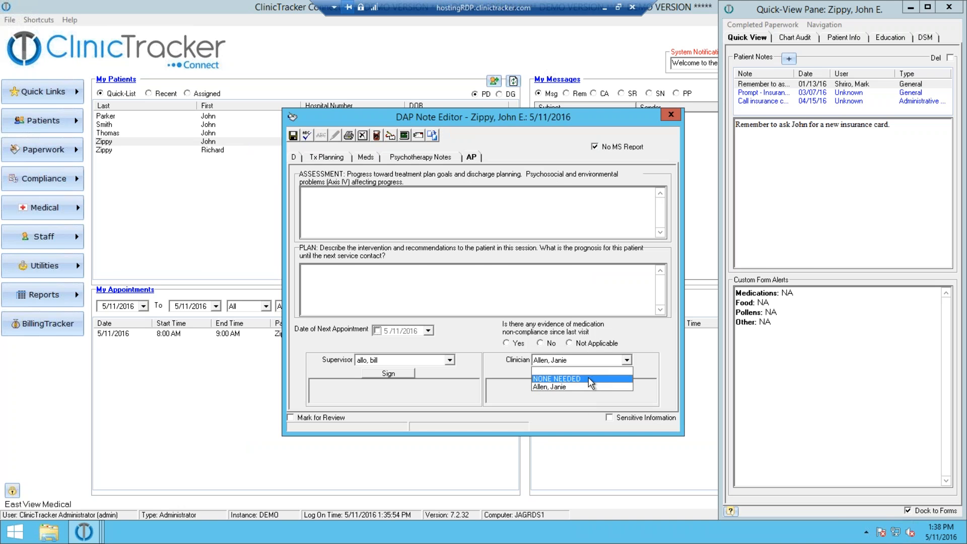
click(586, 375)
click(565, 373)
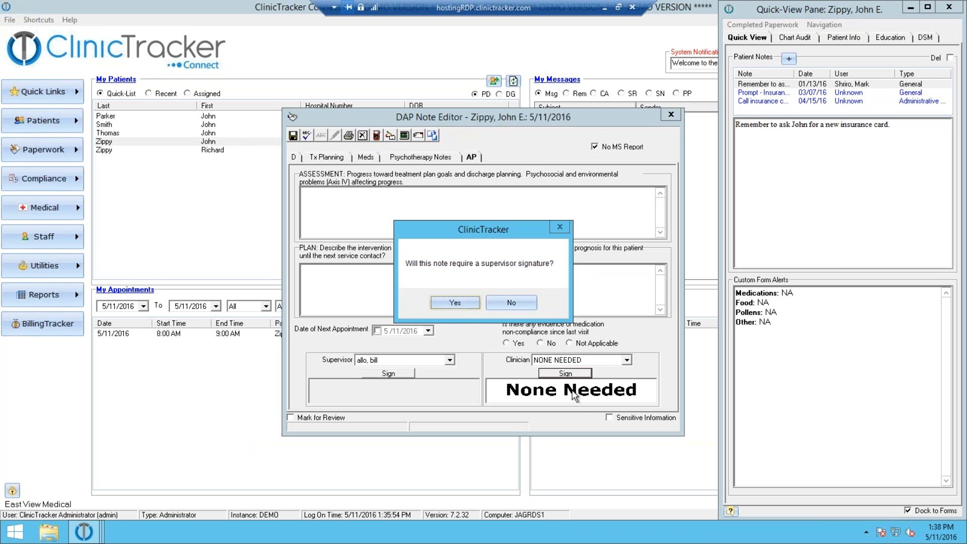
click(468, 306)
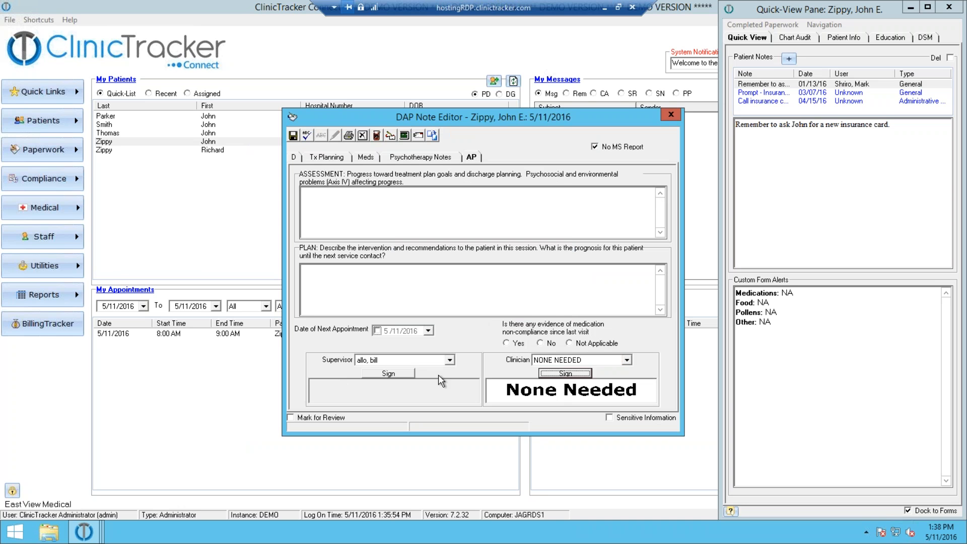
Step: Set the DAP note's date of last reported substance use to 5/11/2016 and save the note
click(293, 136)
click(483, 301)
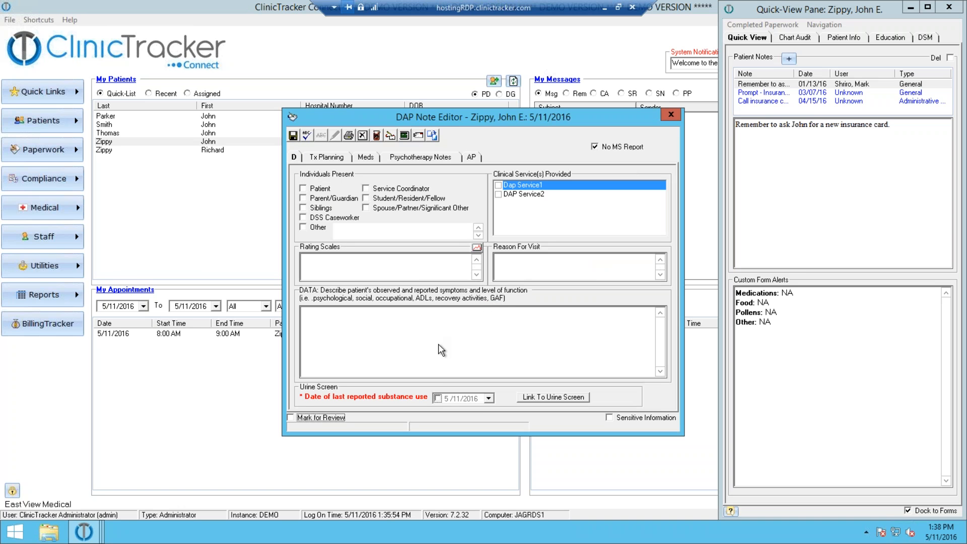
click(437, 398)
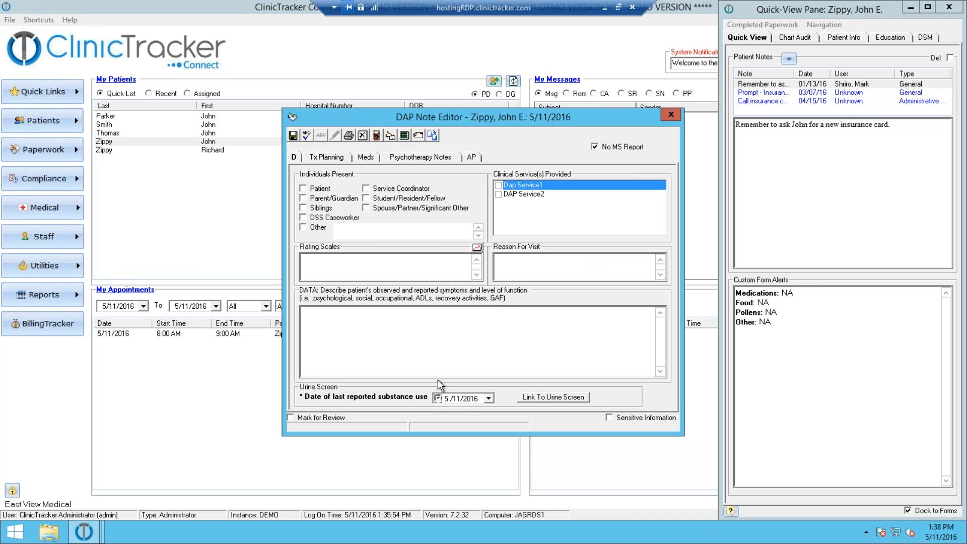
click(293, 136)
click(476, 302)
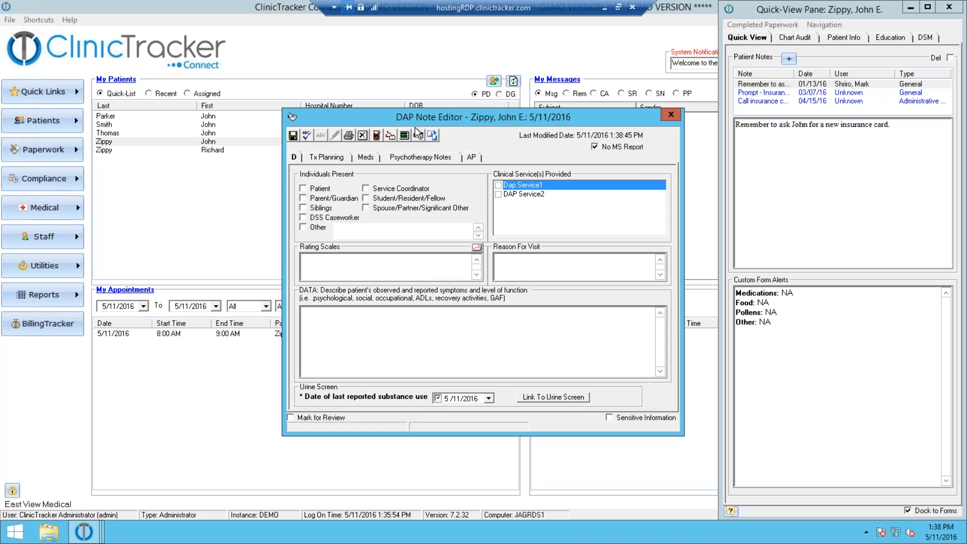
Step: View the clinician-to-supervisor signature request for the DAP note without sending it, and close the note and Patient Contacts
click(418, 136)
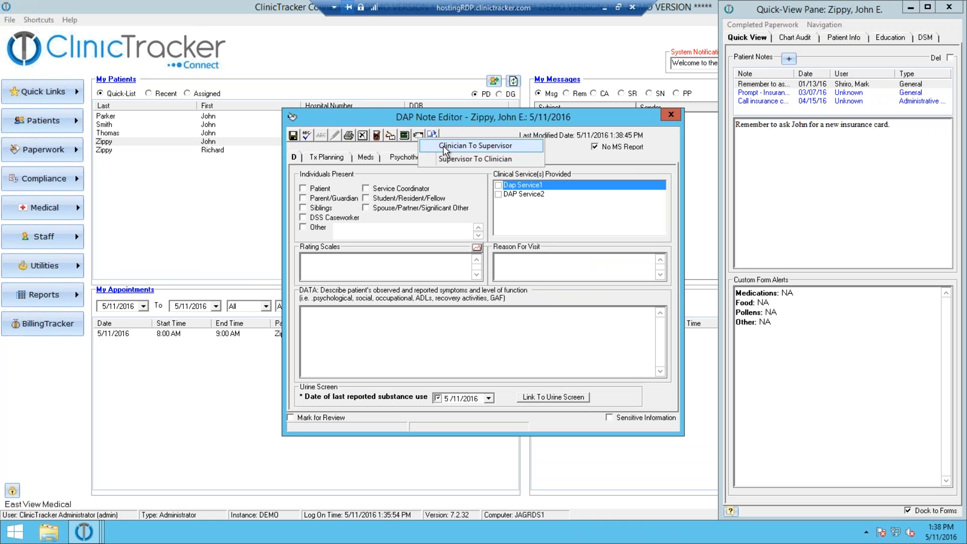
click(443, 146)
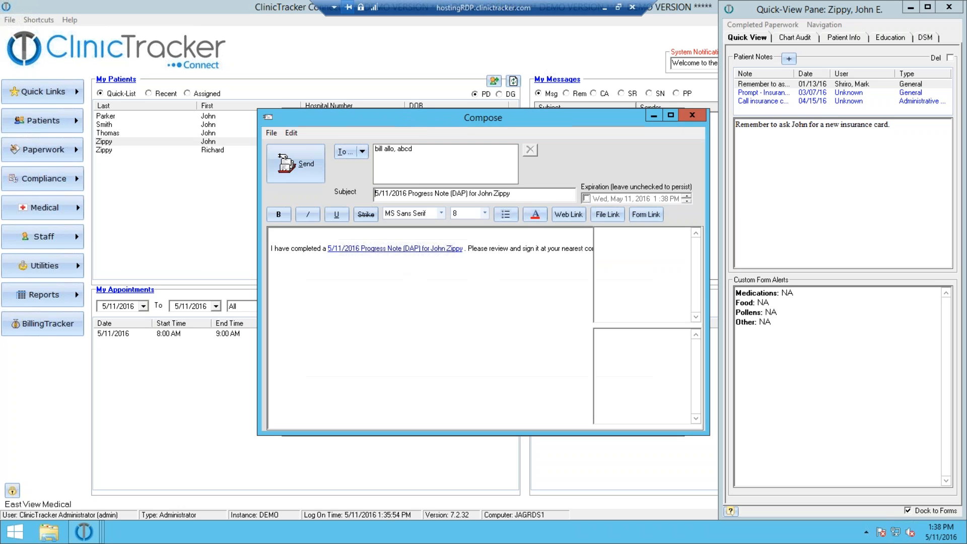
click(386, 152)
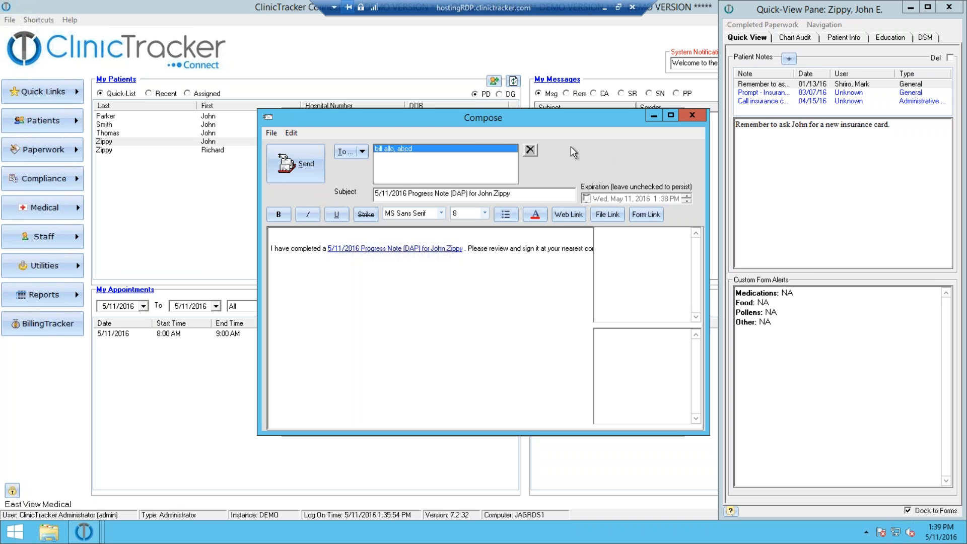
click(691, 115)
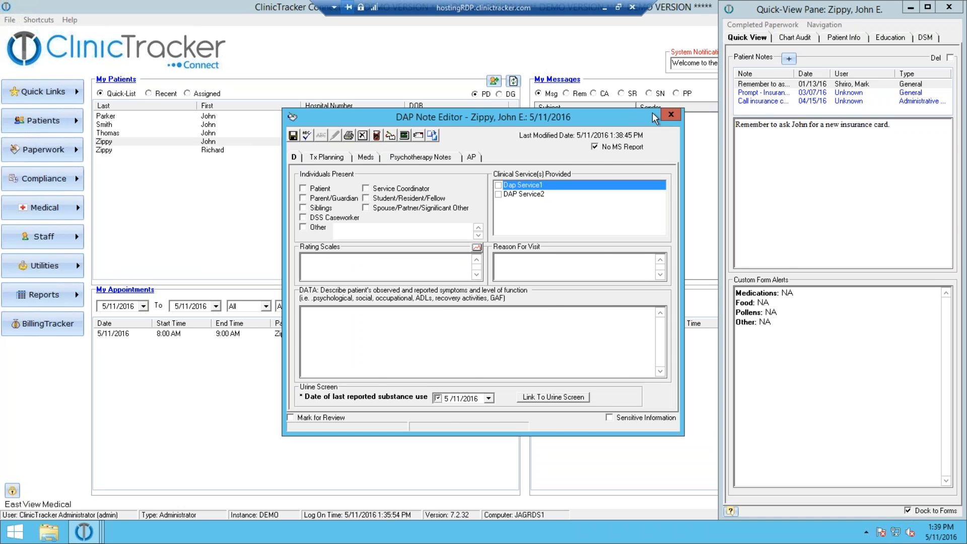
click(667, 115)
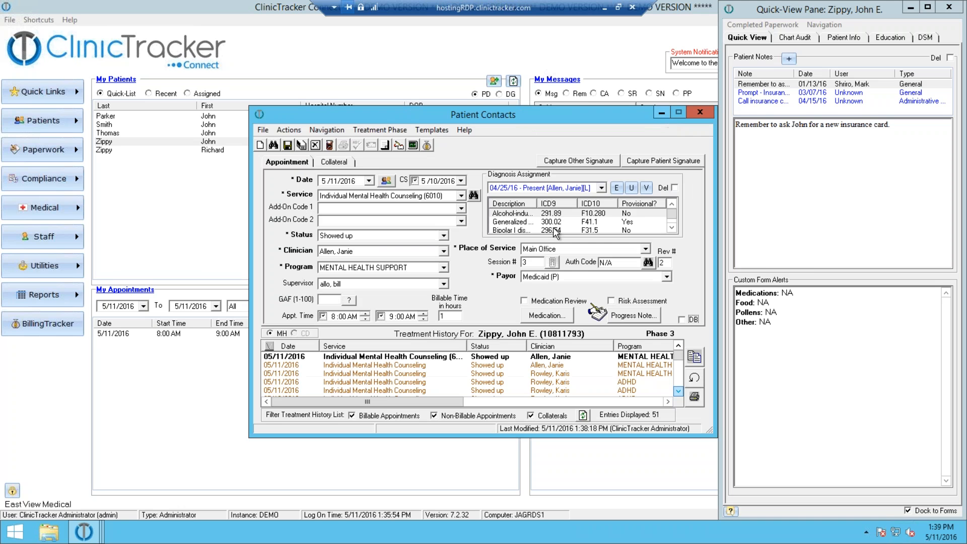
click(700, 112)
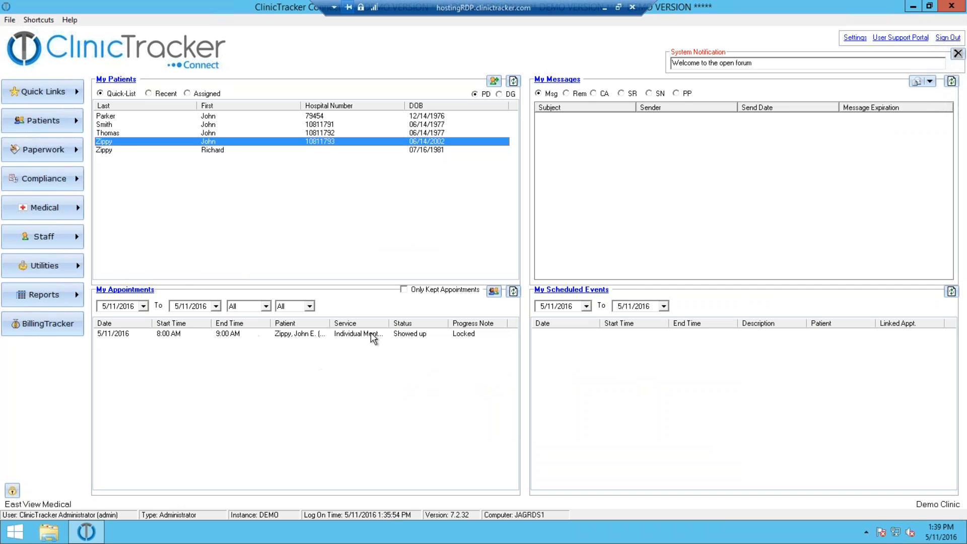
Step: View the choices of both My Appointments filters, note status and signature, leaving each at All
click(250, 306)
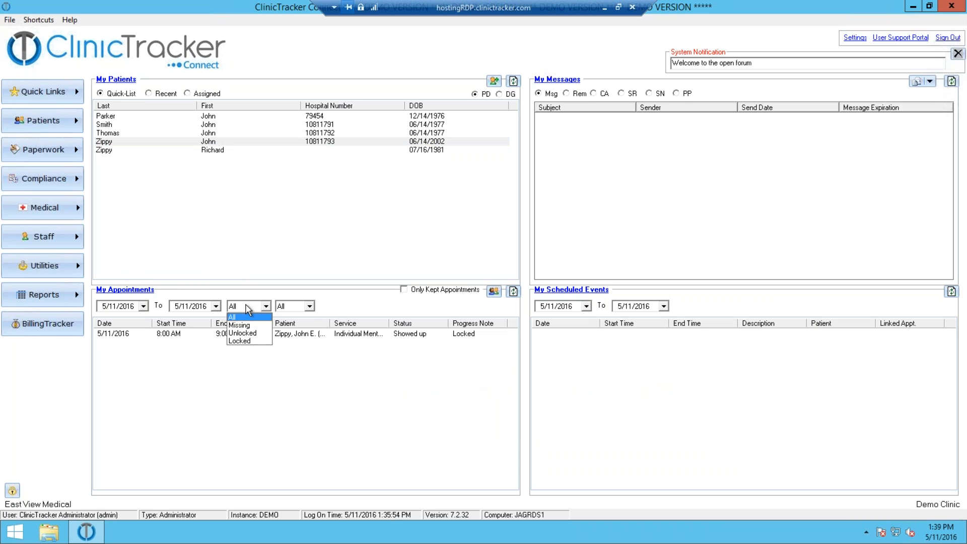
click(302, 307)
click(309, 306)
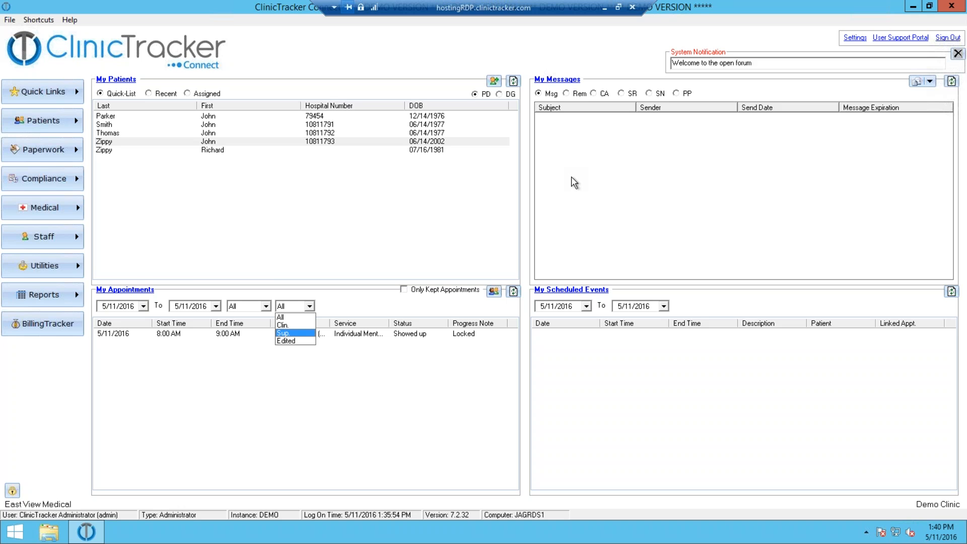
click(532, 194)
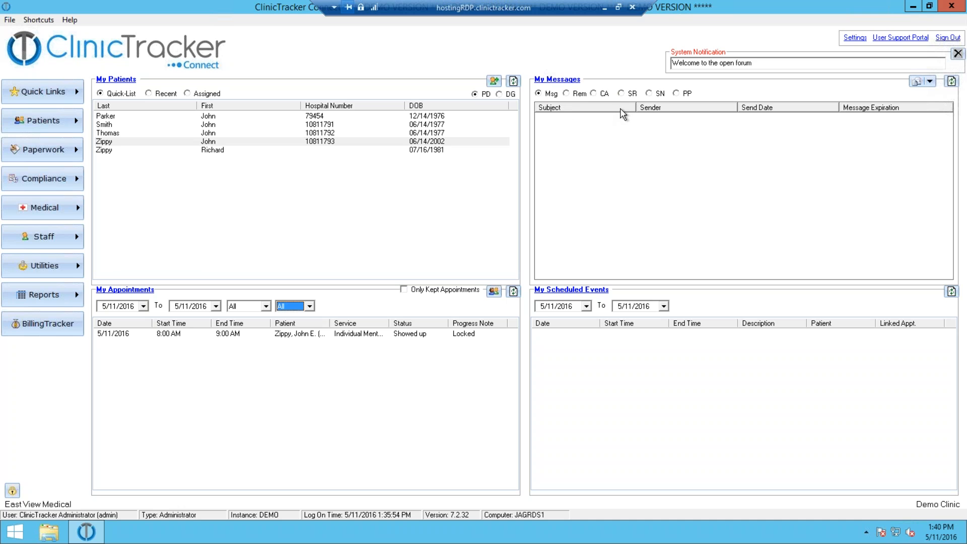
Step: View the scheduler notifications in My Messages and the Signature Requests folder in the full message window, and close that window
click(651, 95)
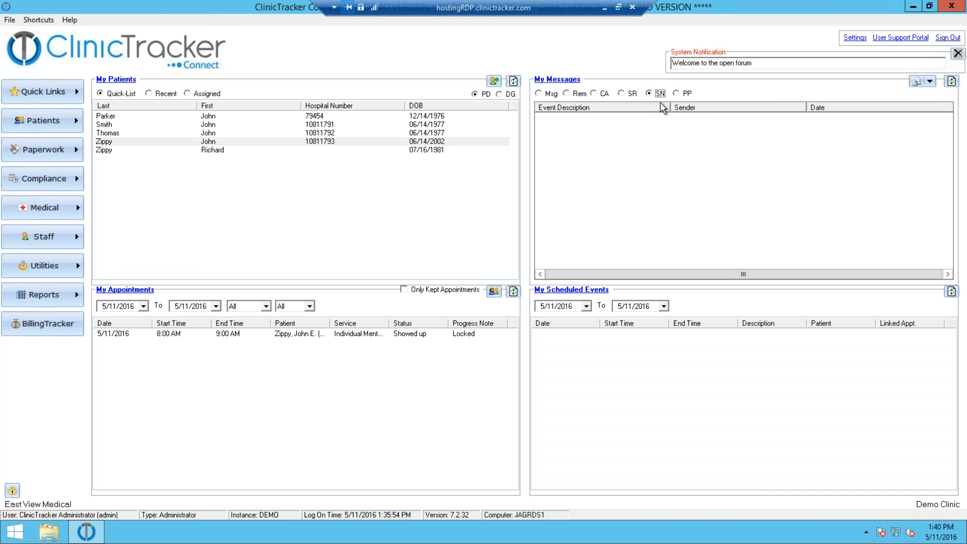
click(556, 79)
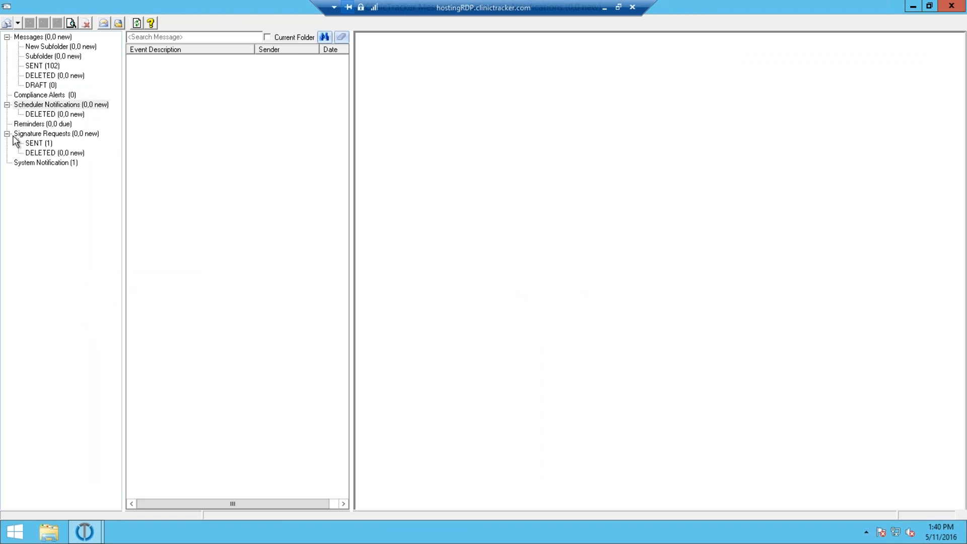
click(59, 134)
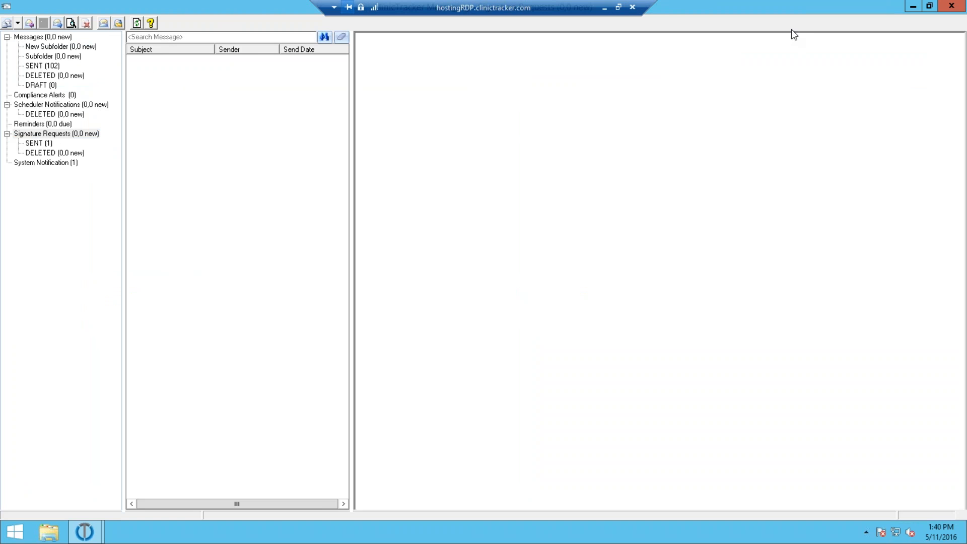
click(951, 6)
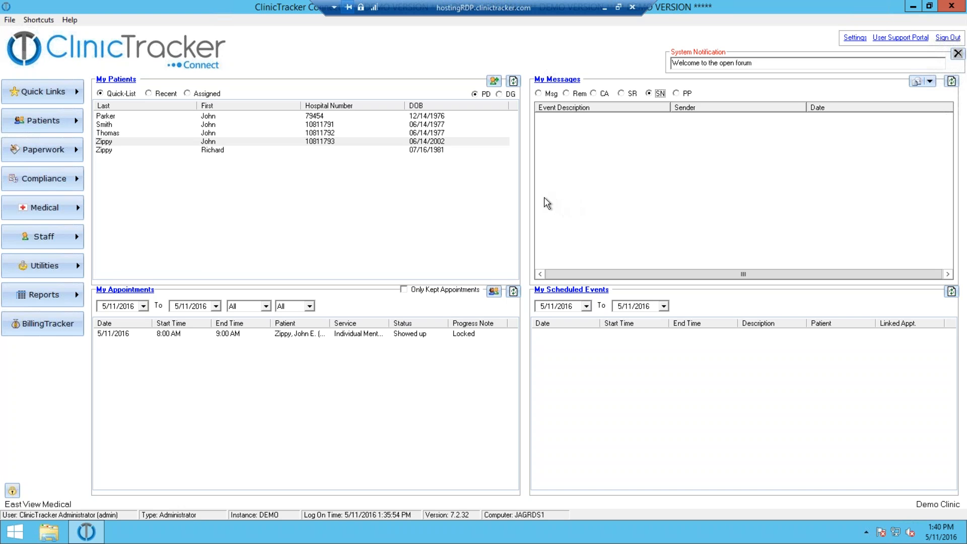
Step: Compose a message addressed to a staff member from the name list, with the subject "question"
click(916, 82)
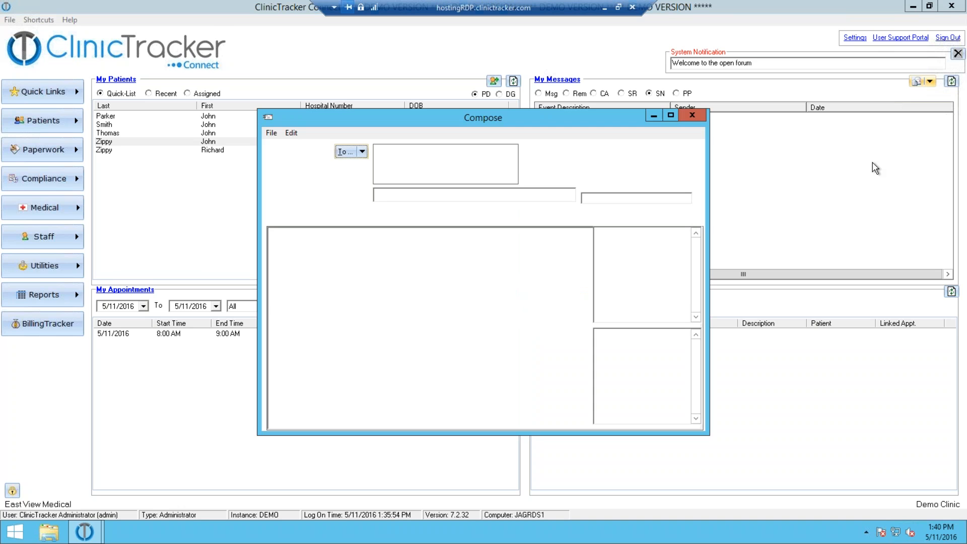
click(342, 151)
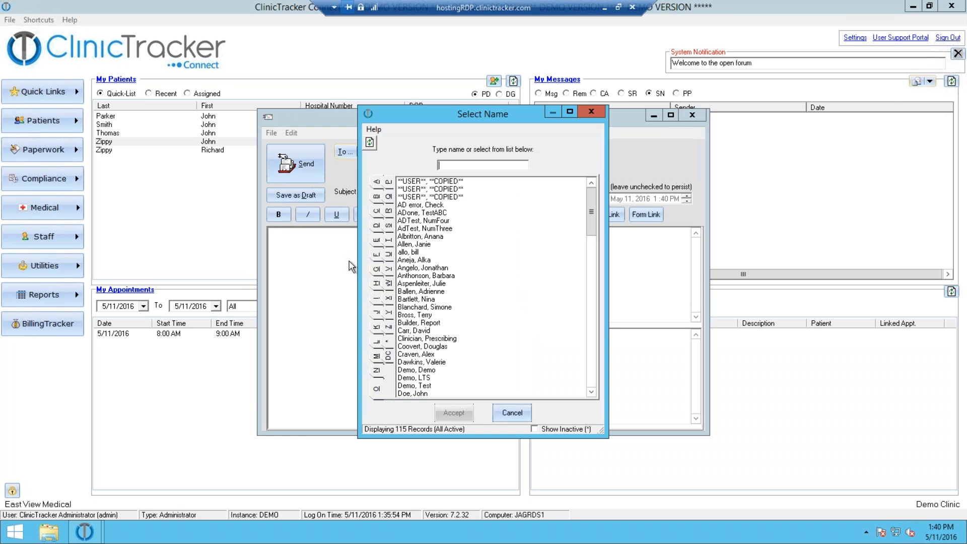
click(415, 236)
click(424, 383)
click(408, 195)
text(question)
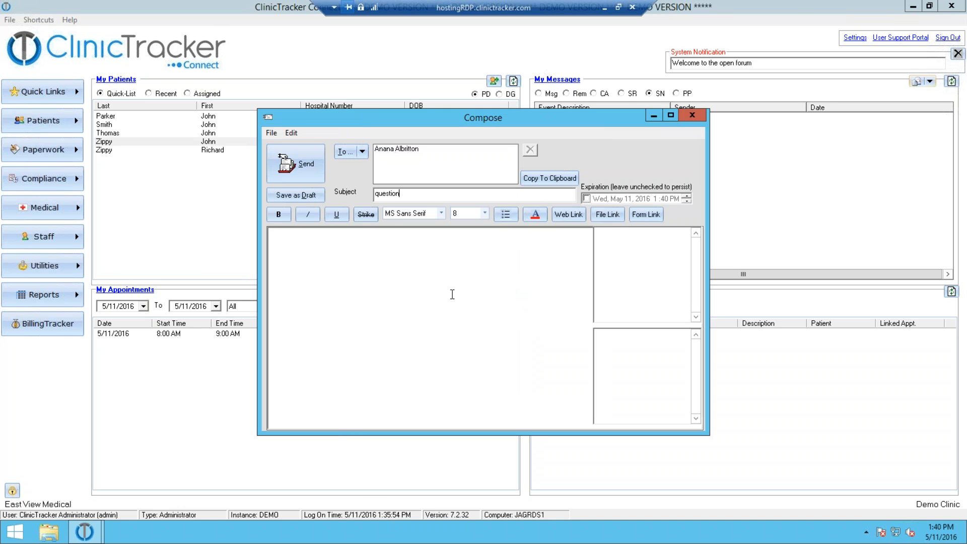
click(283, 251)
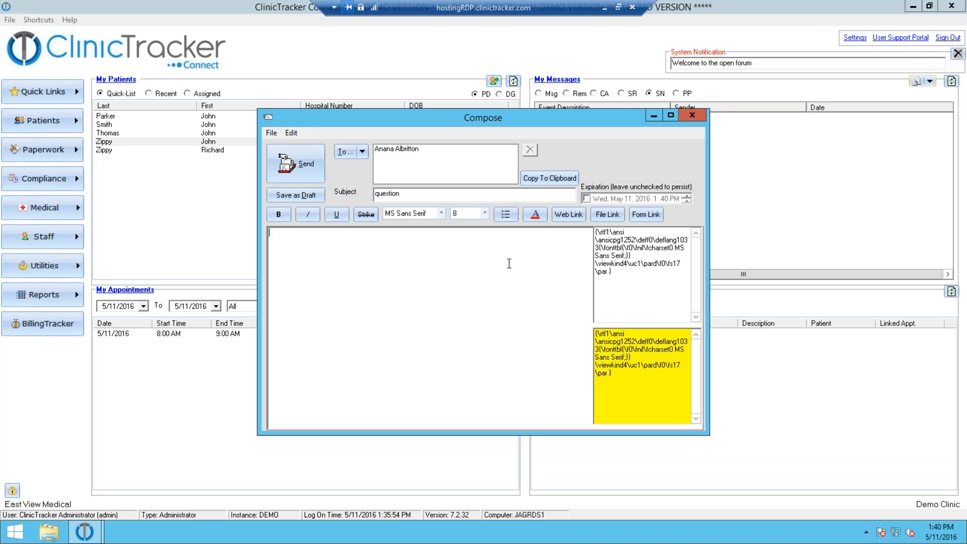
Step: Insert a form link to the patient's Patient Contacts in treatment phase 3 into the message, and close the message without sending it
click(654, 214)
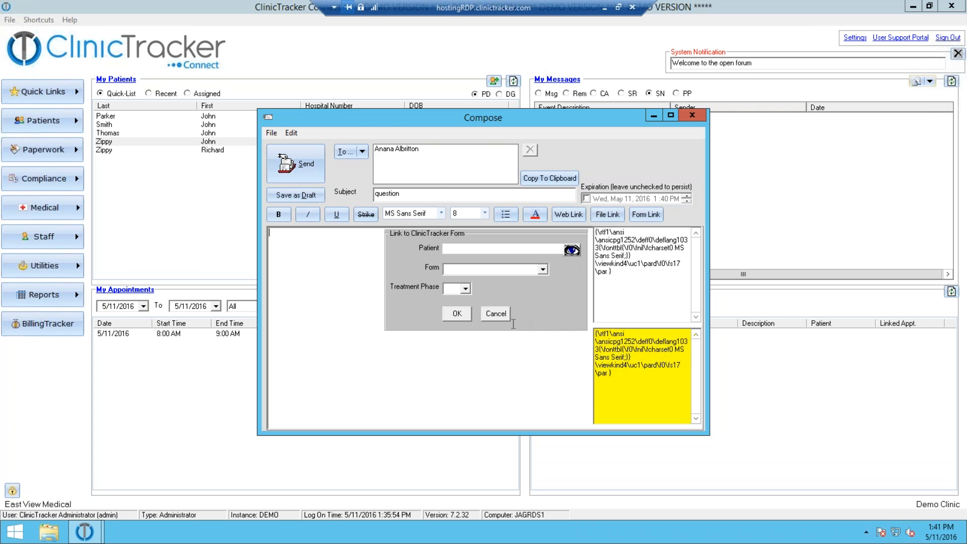
click(571, 250)
double_click(425, 204)
click(485, 305)
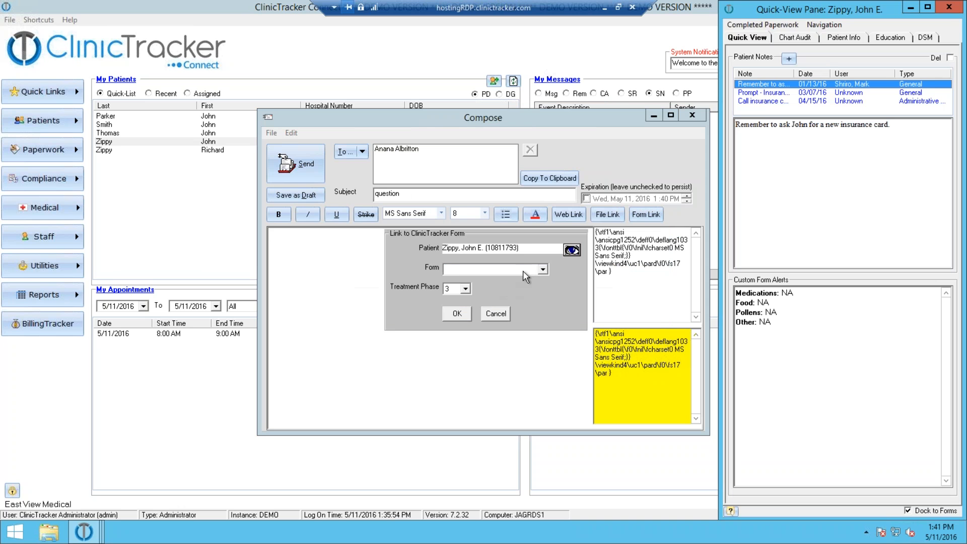
click(528, 270)
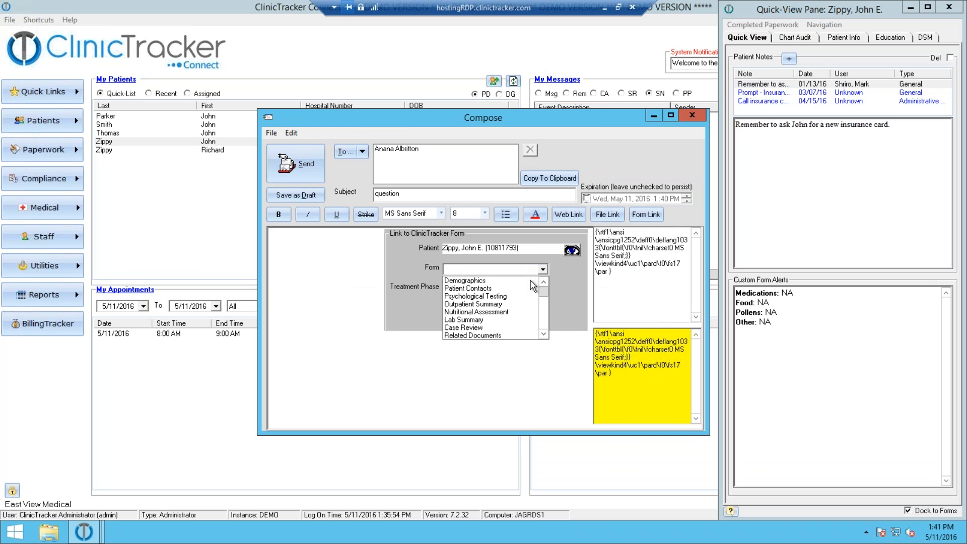
click(492, 289)
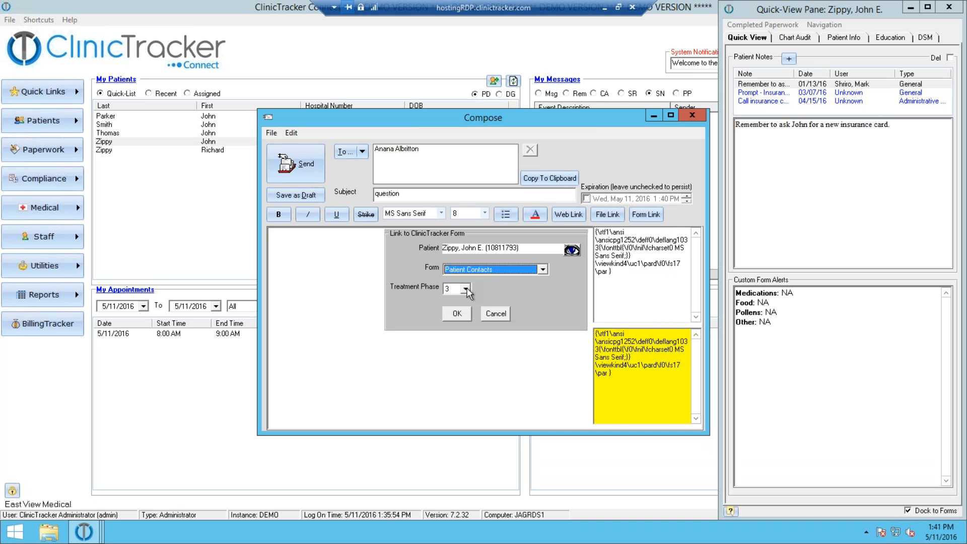
click(456, 314)
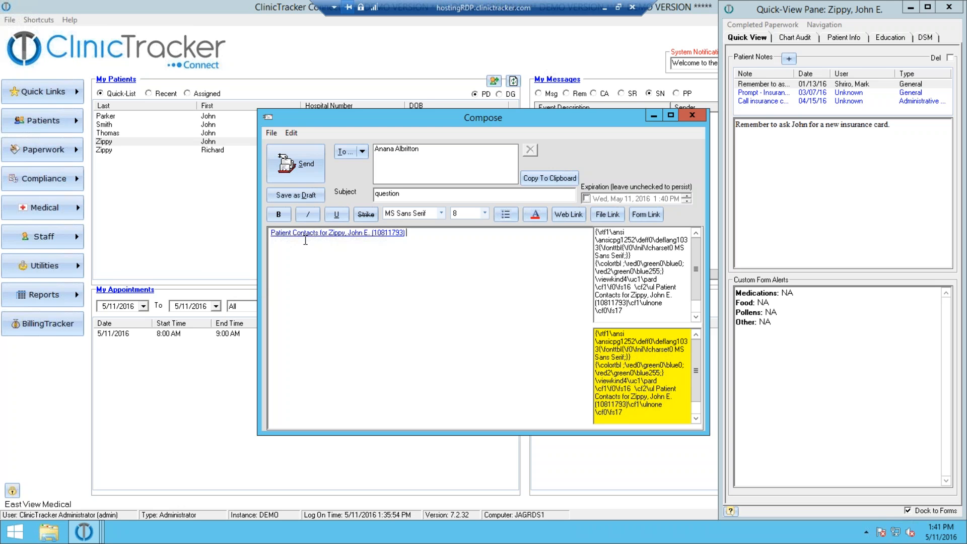
click(688, 117)
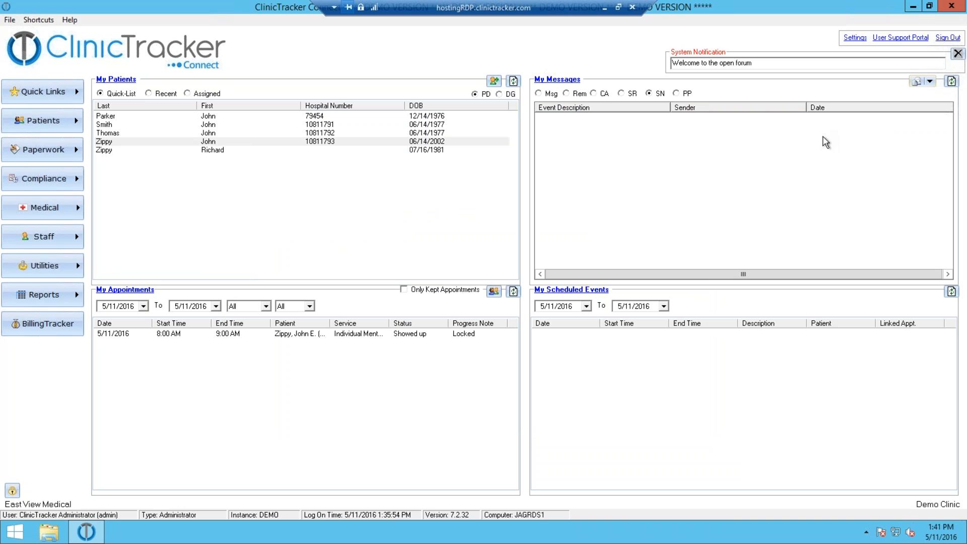
Step: Show signature requests in My Messages, and open the second 05/11/2016 counseling appointment in the selected patient's Patient Contacts
click(623, 93)
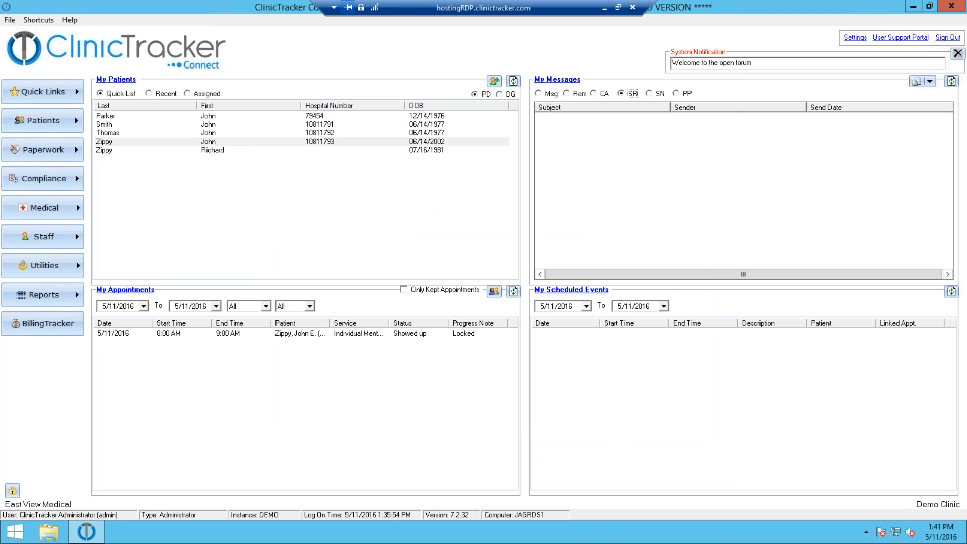
right_click(146, 145)
click(183, 176)
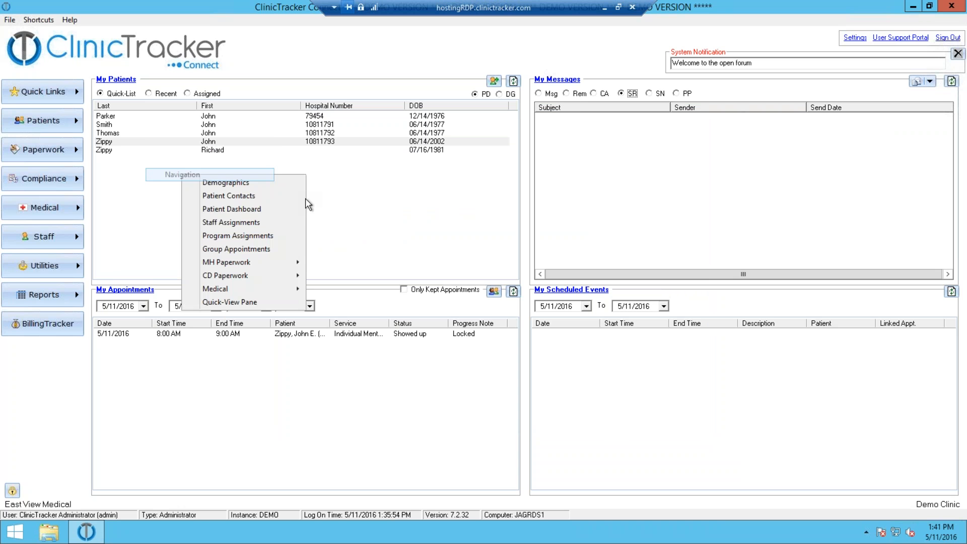
click(266, 196)
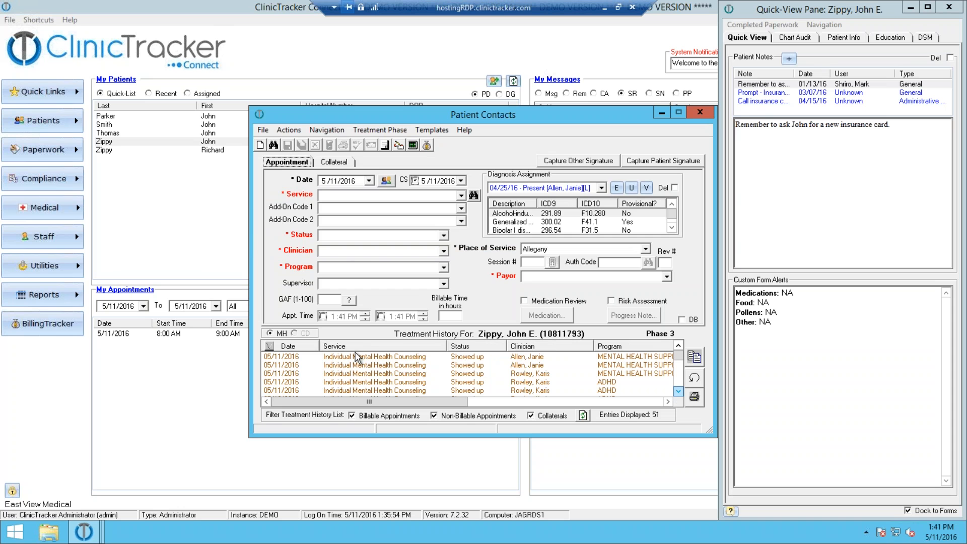
click(325, 365)
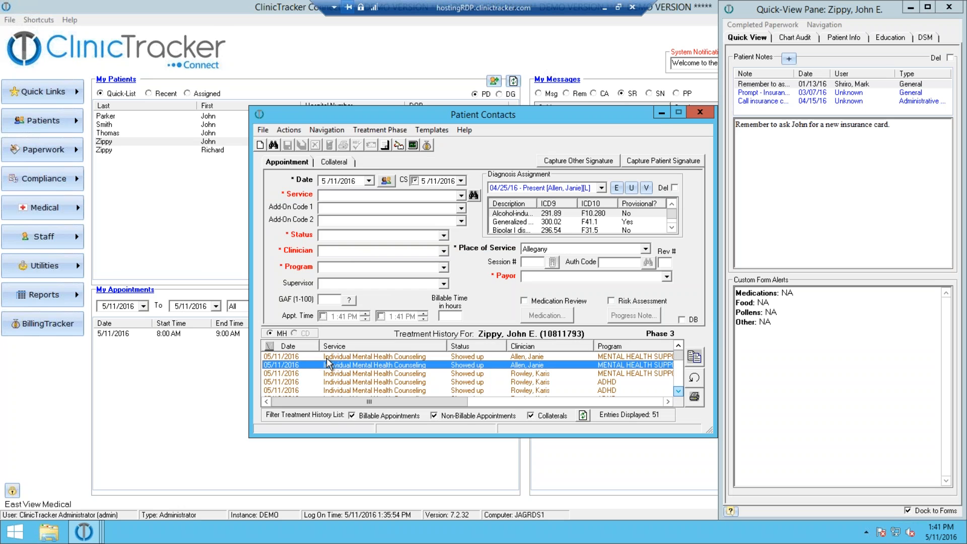
click(327, 356)
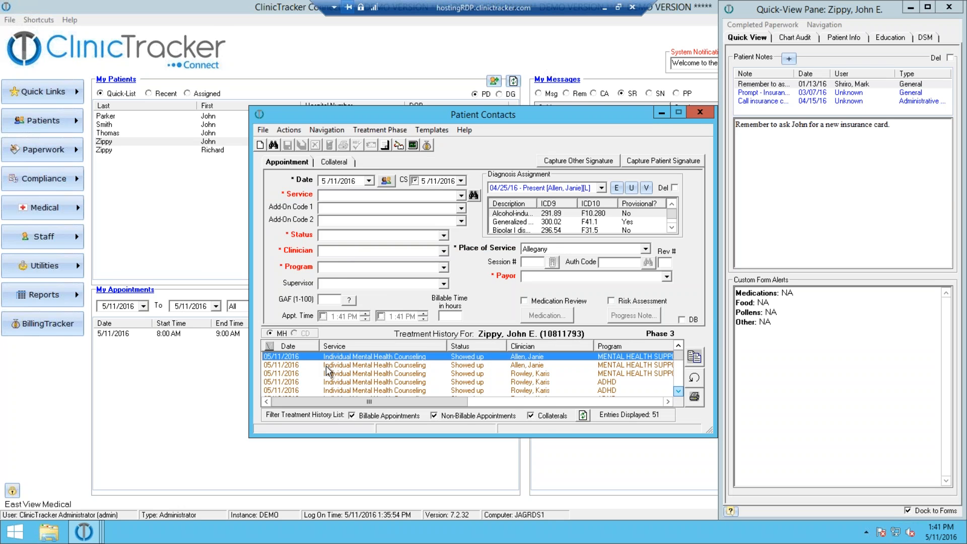
click(327, 365)
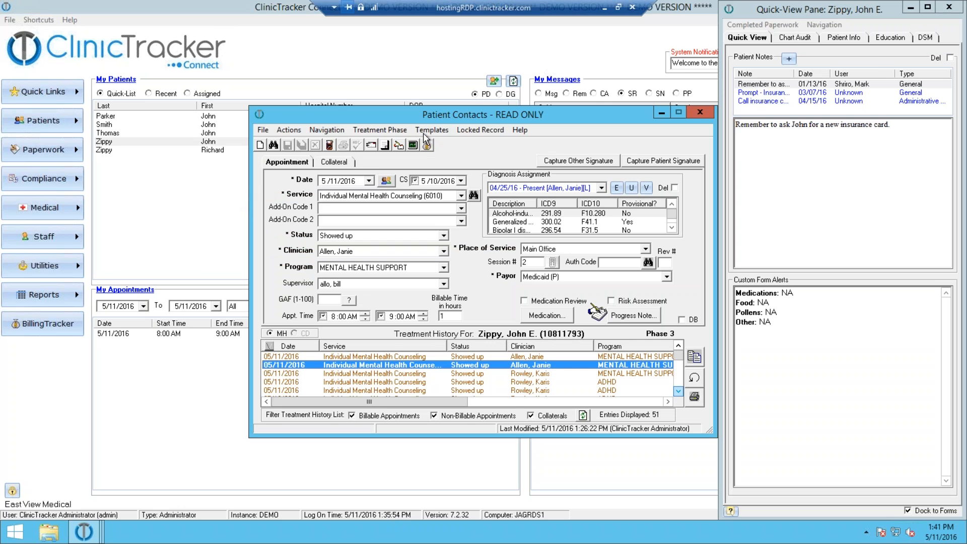
Step: Enable editing of the locked appointment record, authorizing it with the account password
click(458, 128)
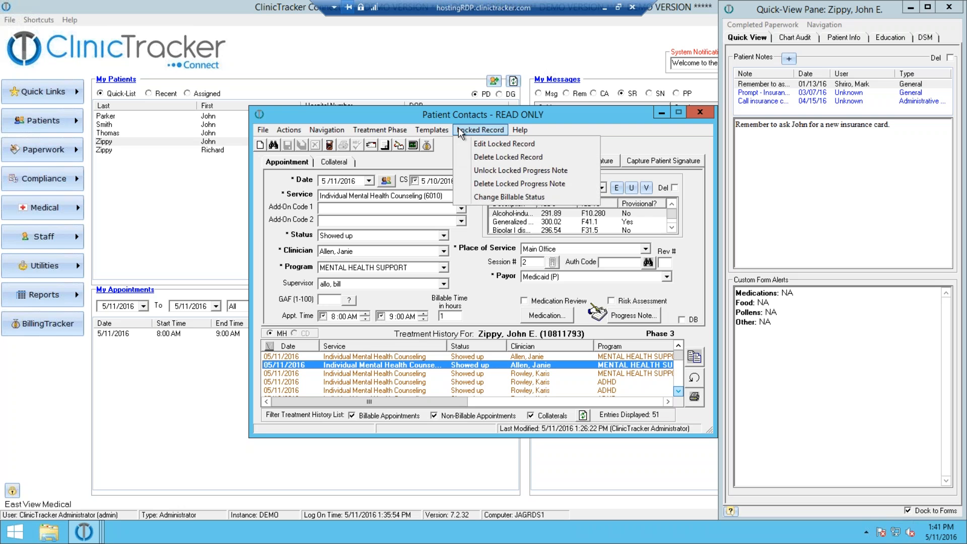
click(497, 145)
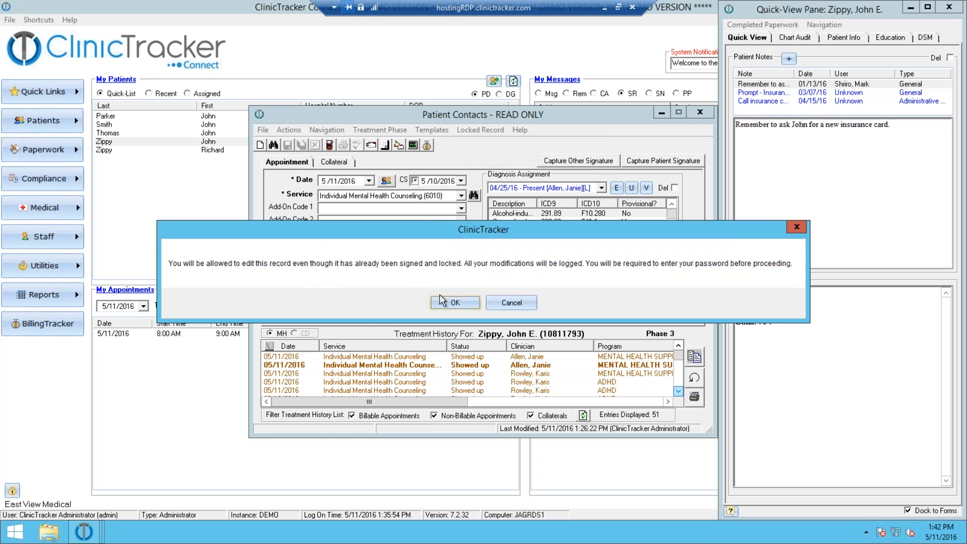
click(452, 304)
text(***)
key(Return)
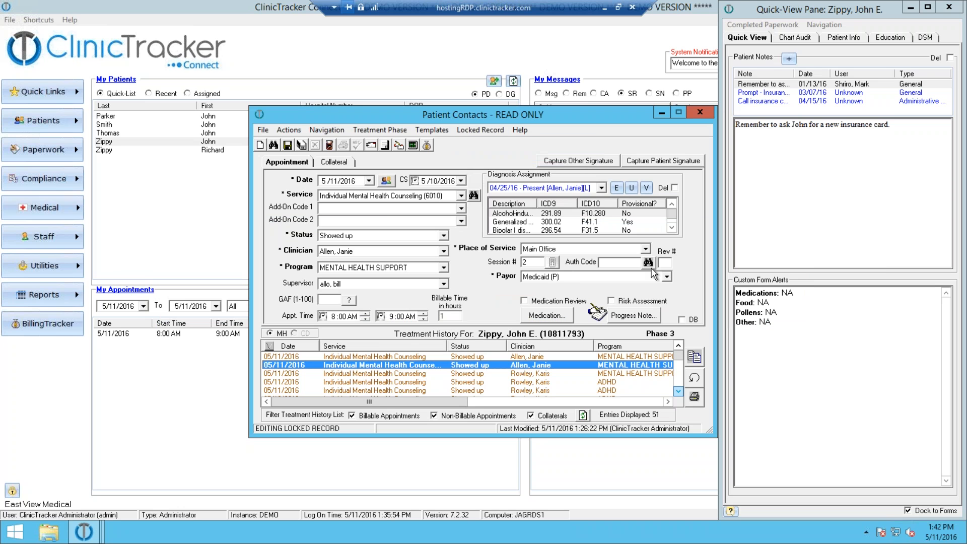
Step: Set the appointment's Auth Code to 1 and save the locked record with the explanation "Auth num"
click(601, 263)
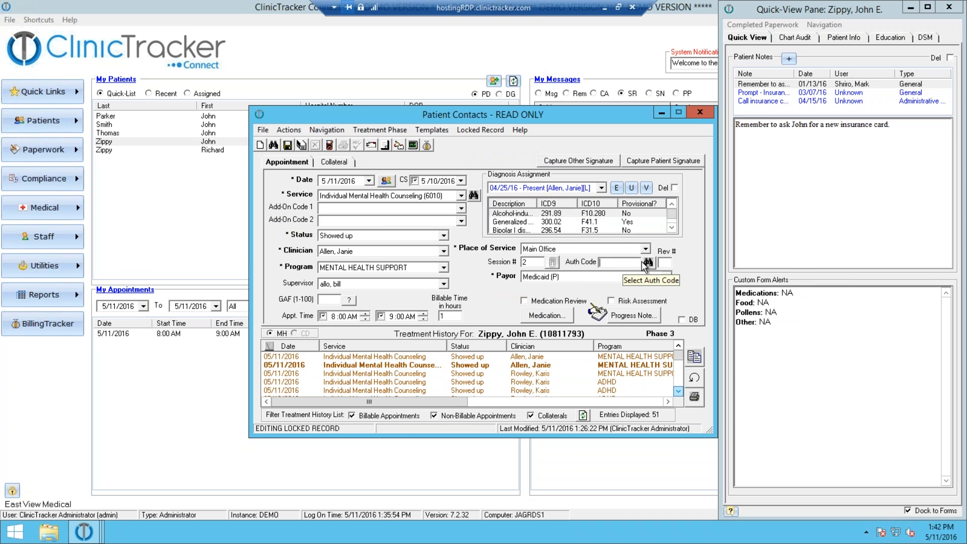
text(1)
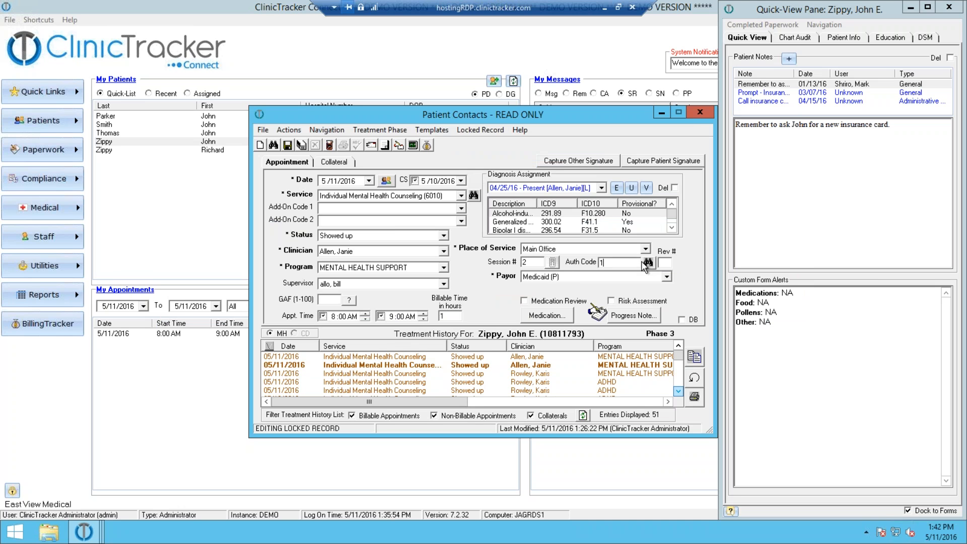
click(287, 146)
click(455, 302)
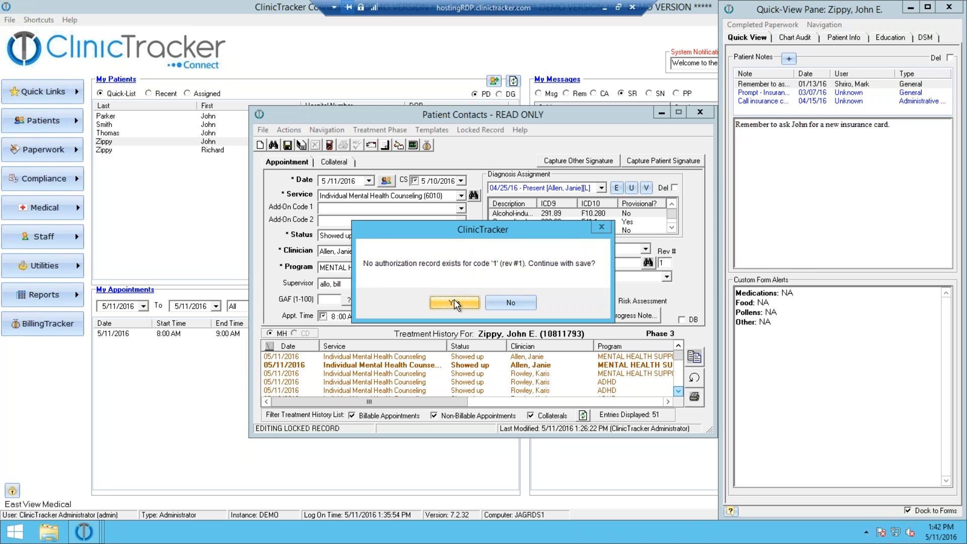
click(453, 301)
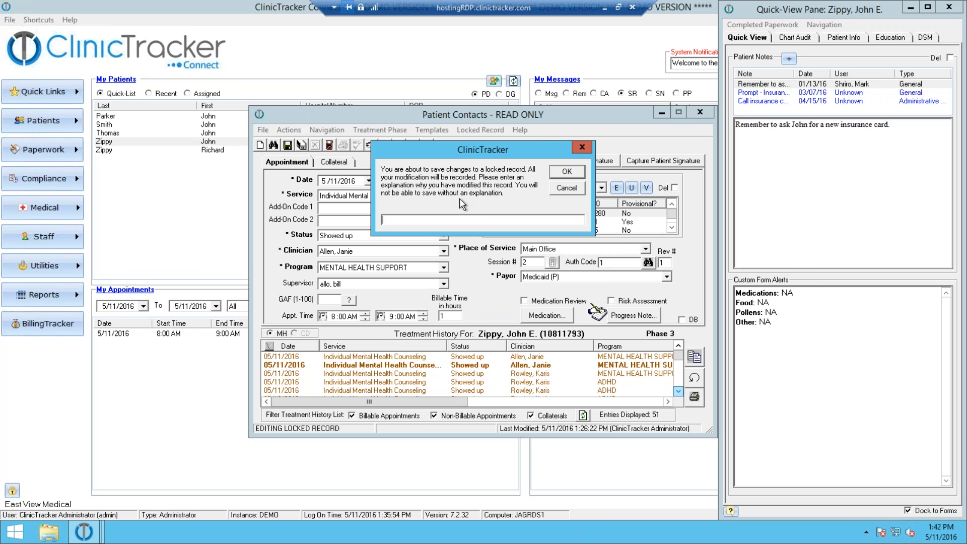
text(Aut)
text(h )
text(code)
key(Return)
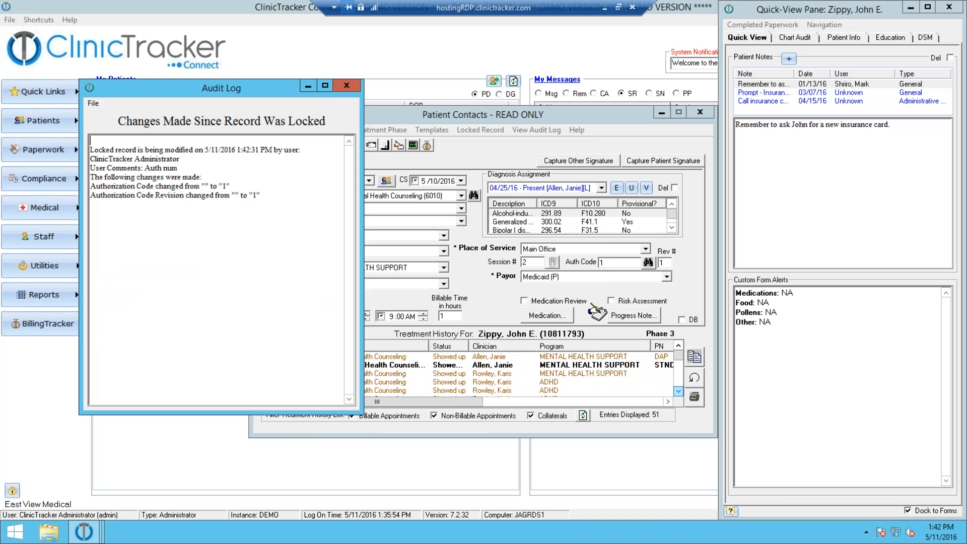
Step: Review the changes recorded in the locked record's audit log, and close the log and Patient Contacts
drag(259, 195, 85, 141)
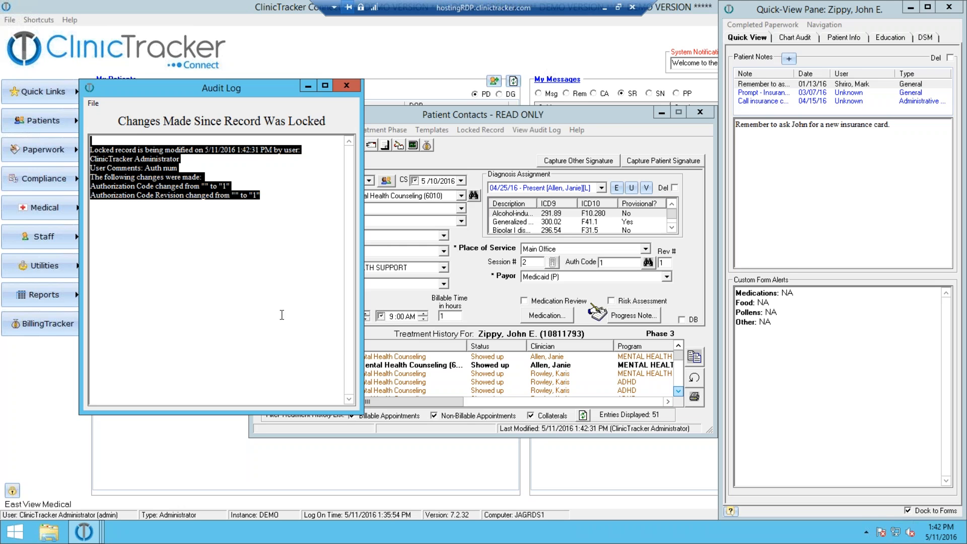
click(346, 87)
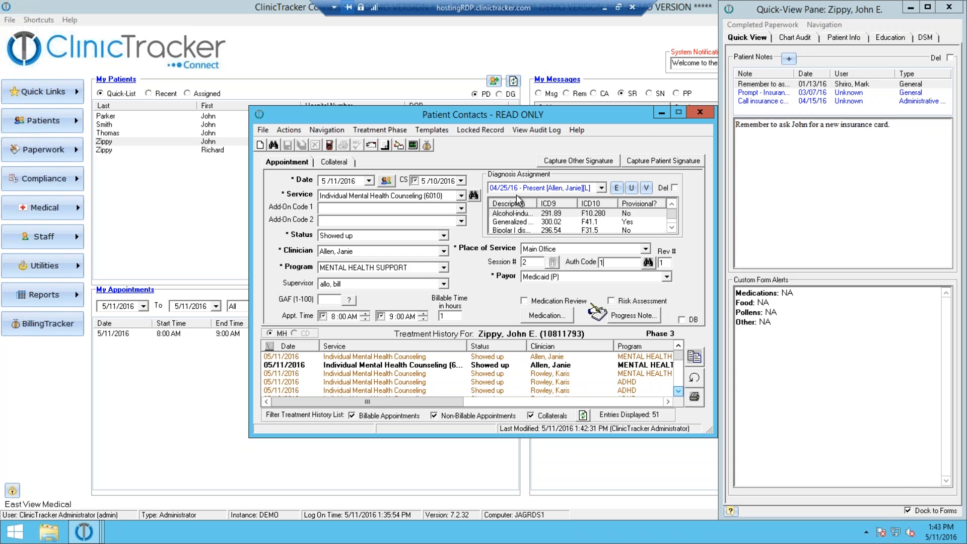
click(695, 112)
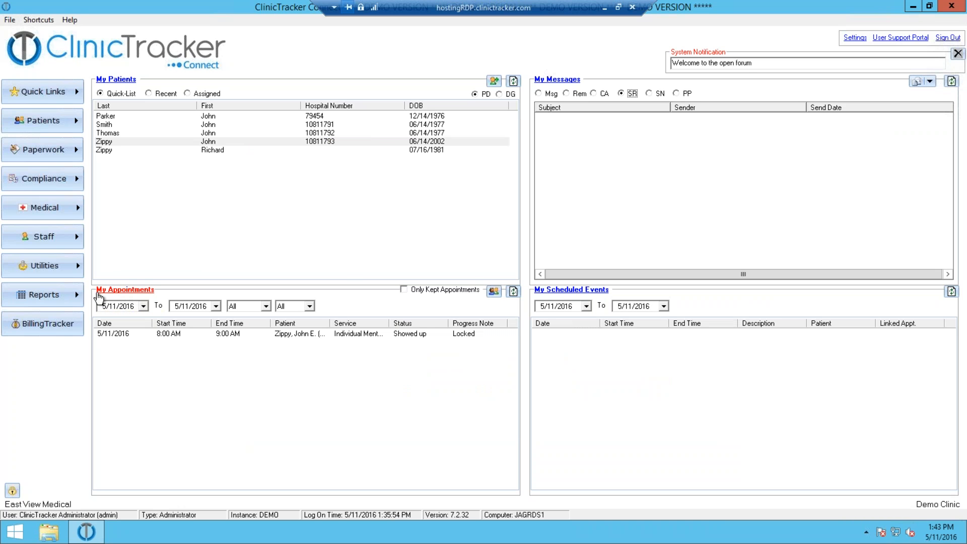
Step: Search the Admin reports for "mi" and open the Compliance: Missing/Unsigned Progress Notes report
click(22, 297)
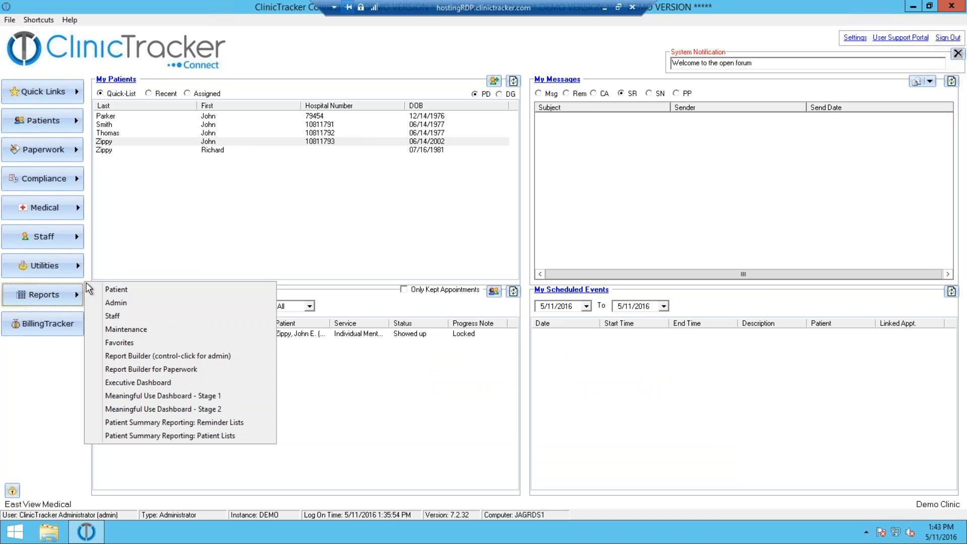
click(123, 303)
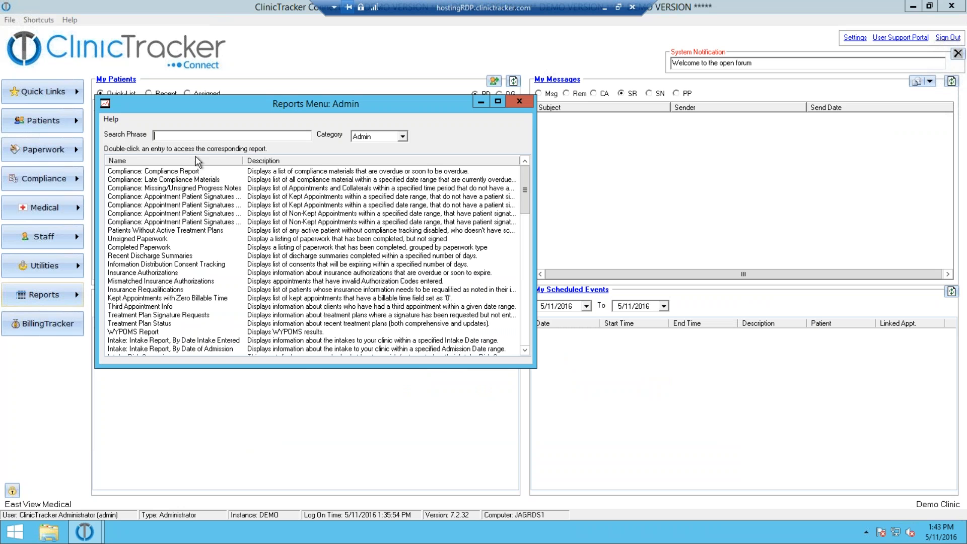
text(mi)
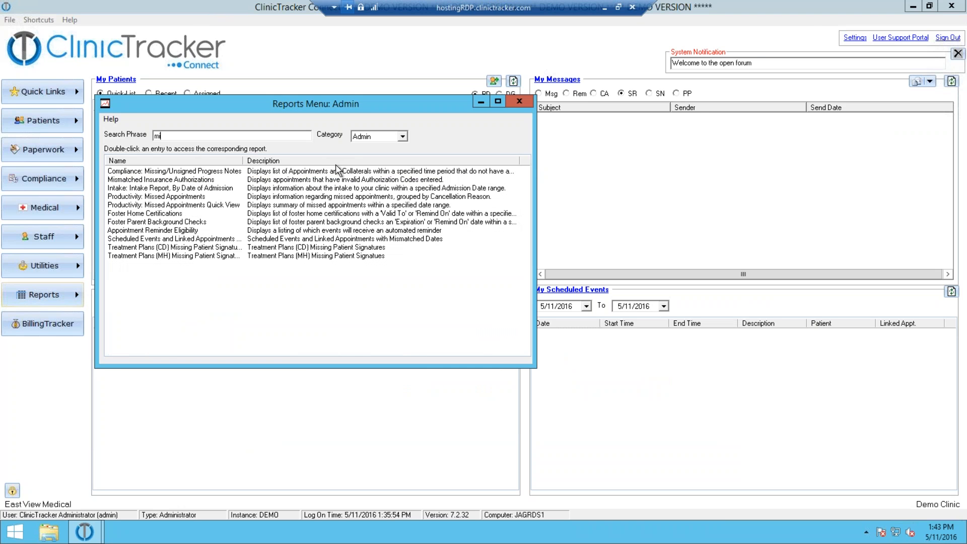
click(134, 172)
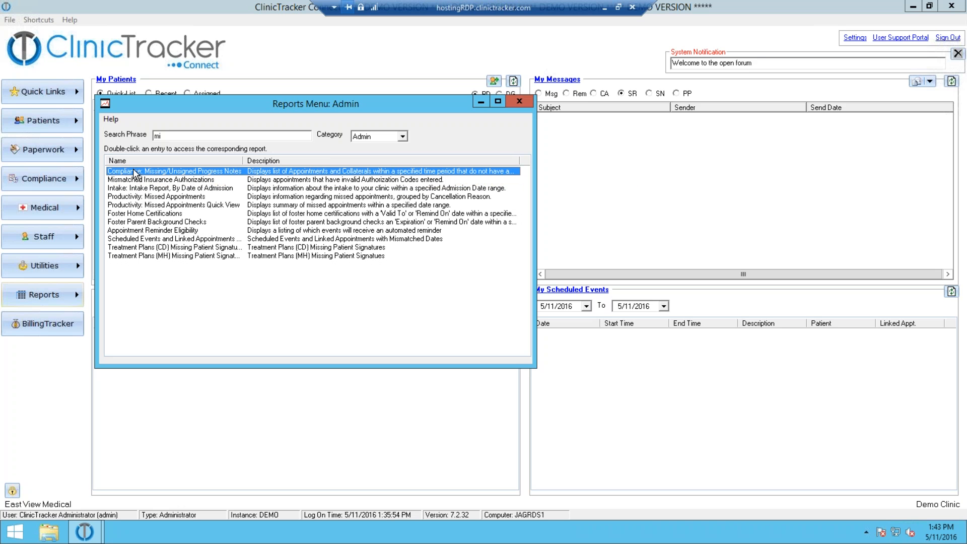
double_click(208, 173)
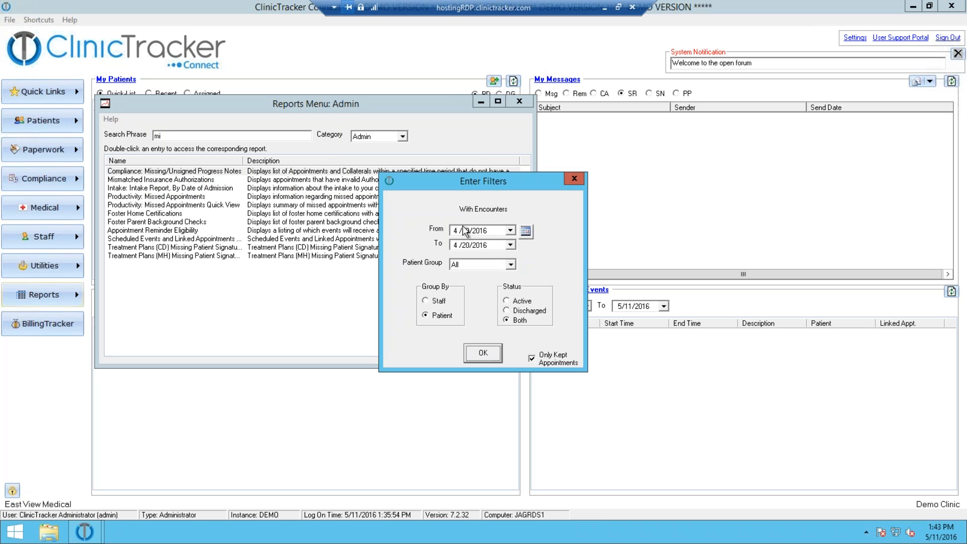
Step: Set the report's encounter date range from 5/1/2016 to 5/11/2016
click(510, 231)
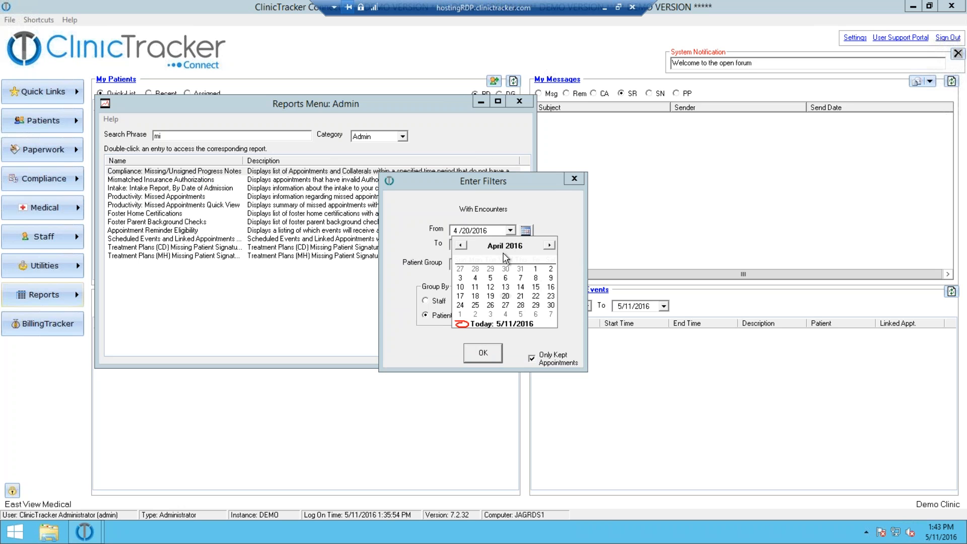
click(489, 320)
click(508, 231)
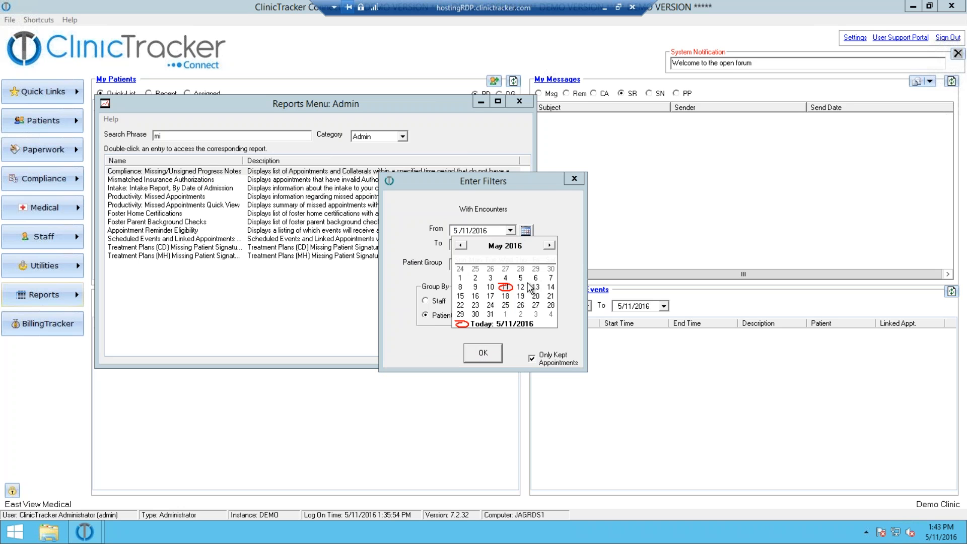
click(459, 276)
click(508, 245)
click(495, 337)
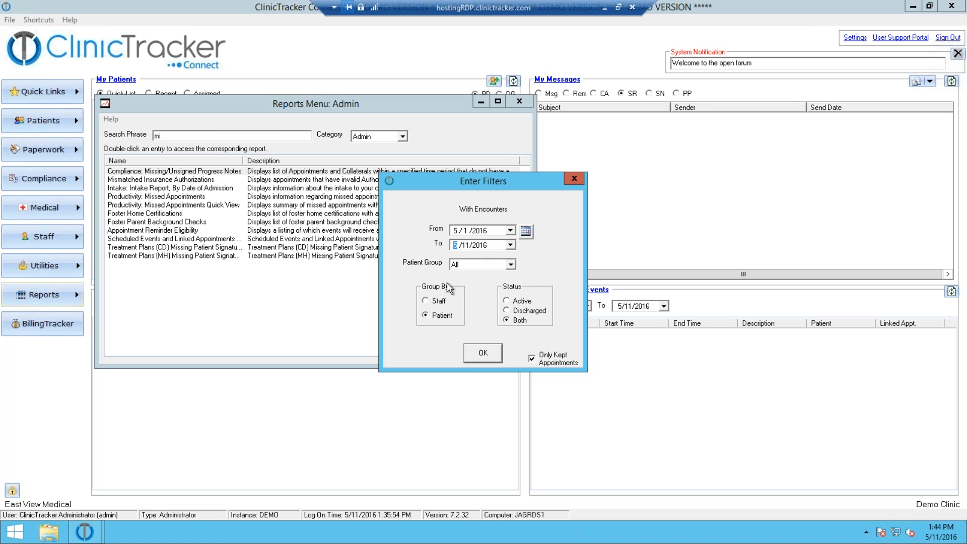
Step: Run the missing progress notes report grouped by staff, review it, and close the report and the reports list
click(426, 301)
click(494, 355)
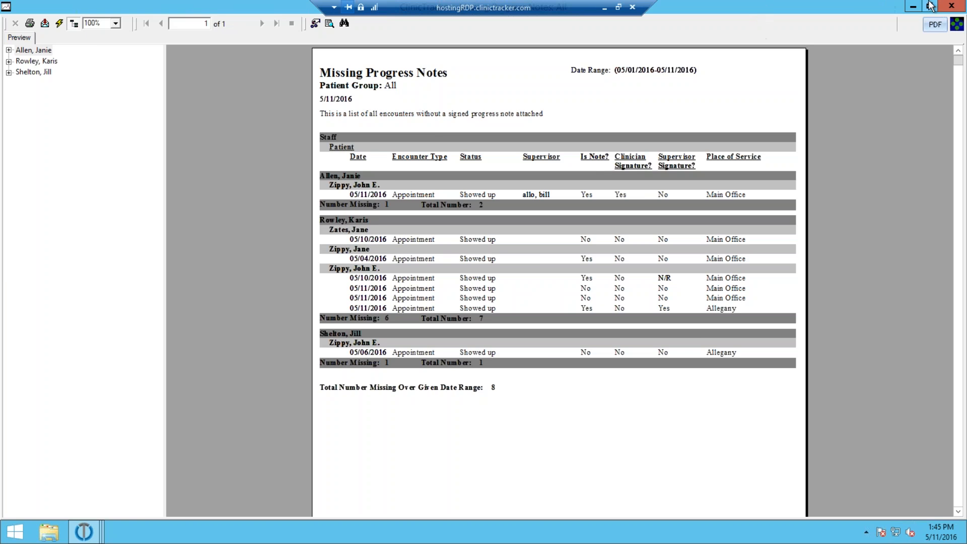
click(947, 6)
click(521, 105)
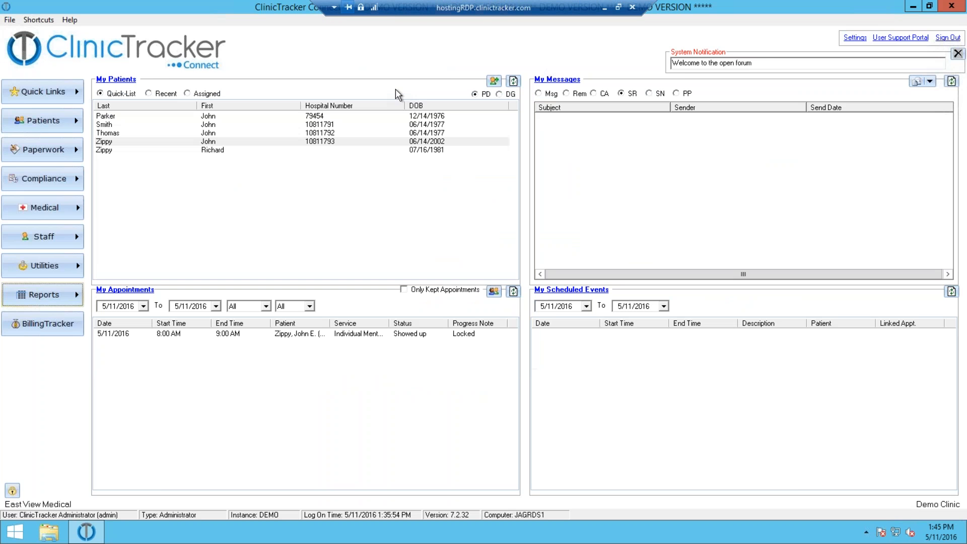
Step: Open Patient Contacts for the highlighted quick-list patient and load the second 5/11/2016 Individual Mental Health Counseling appointment
right_click(186, 139)
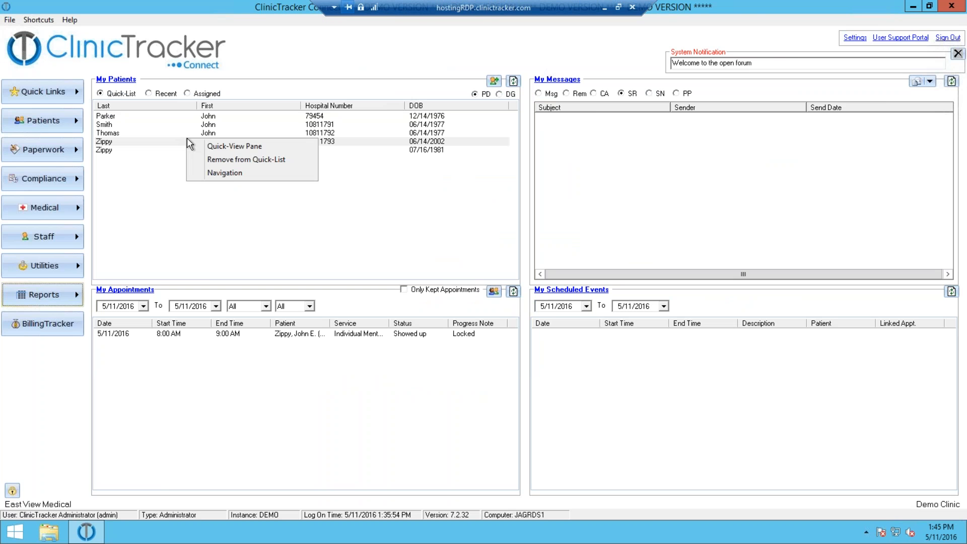
click(213, 172)
click(245, 194)
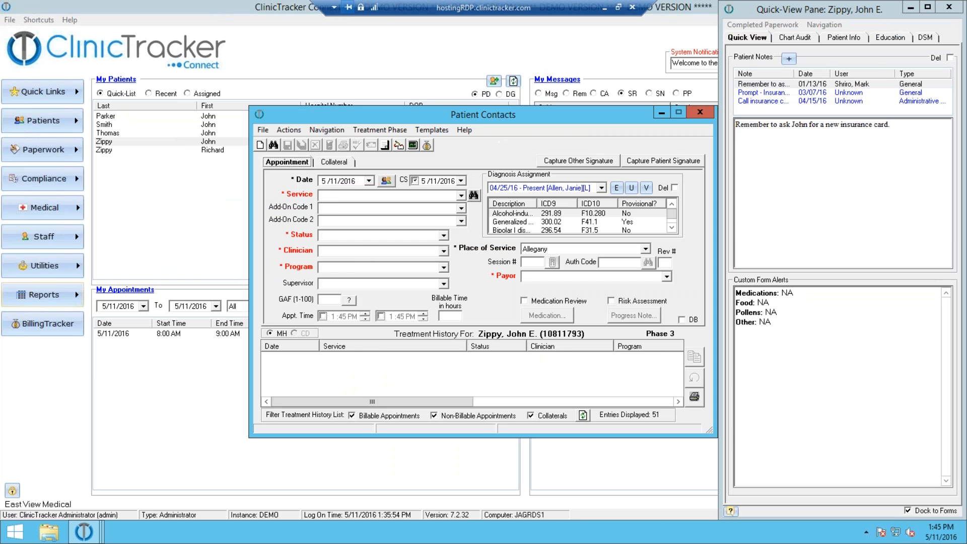
click(305, 363)
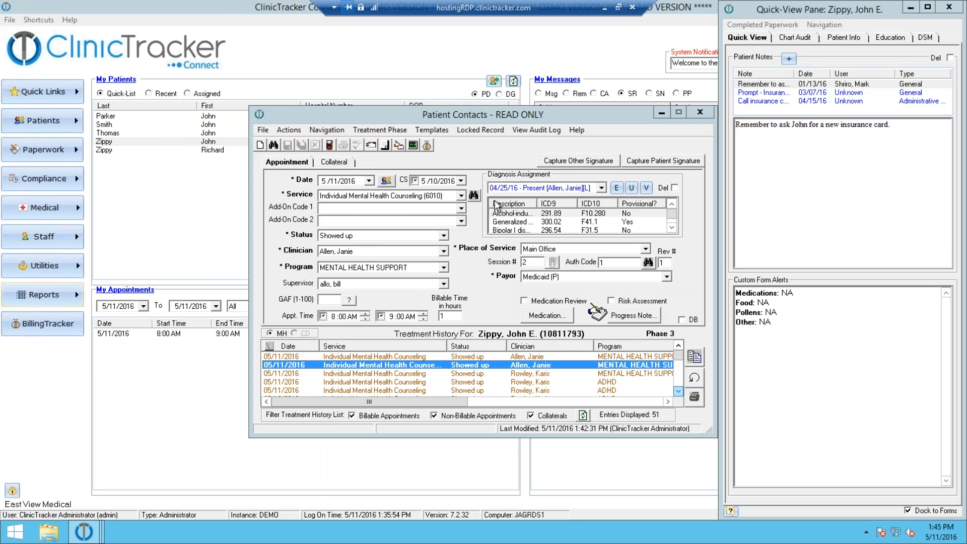
Step: Examine the locked appointment's audit log for changes made since locking, and close the log and Patient Contacts
click(537, 131)
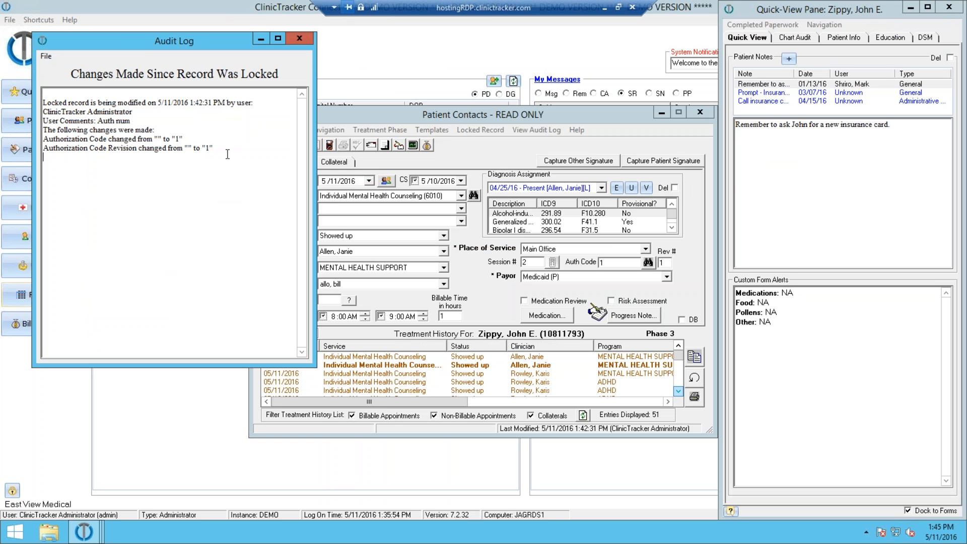
click(250, 150)
click(299, 38)
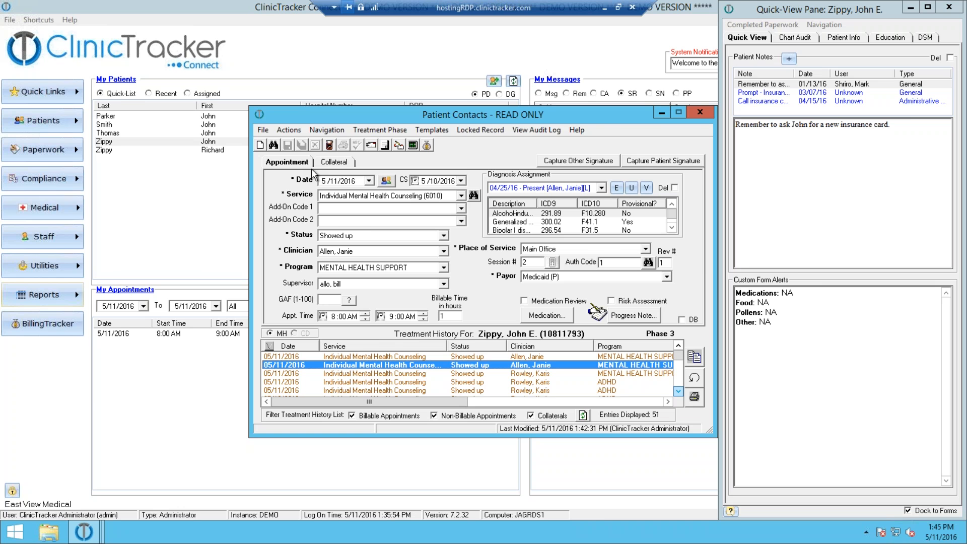
click(698, 112)
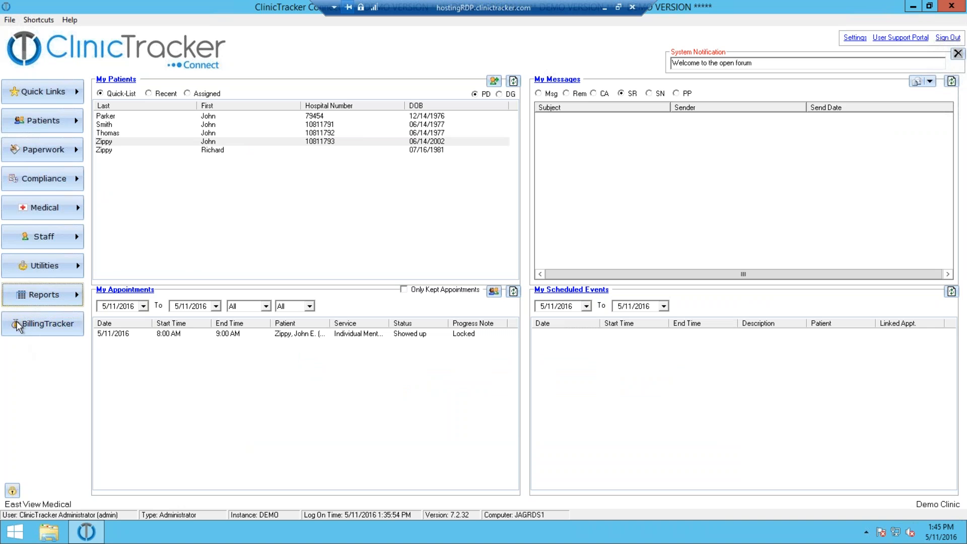
Step: Switch to BillingTracker and open its Options settings
click(66, 324)
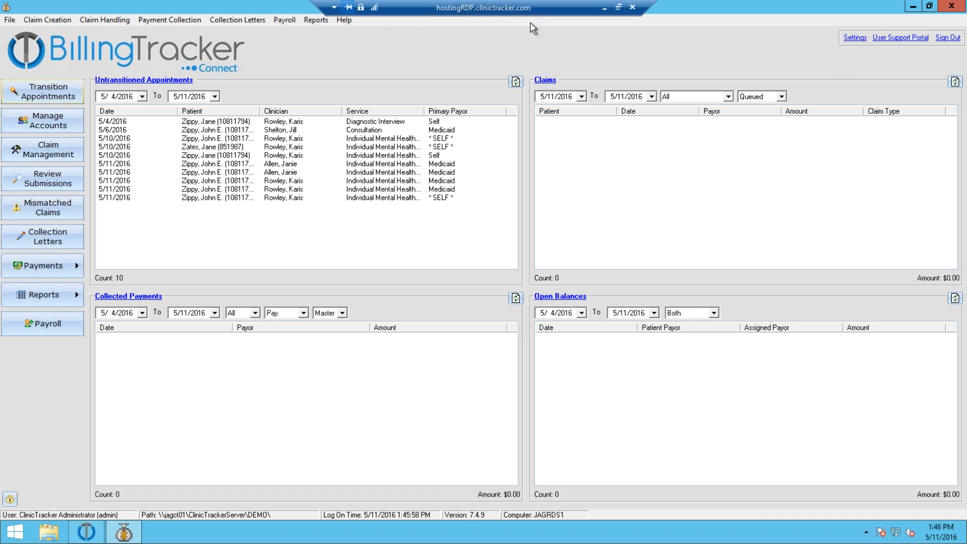
click(855, 38)
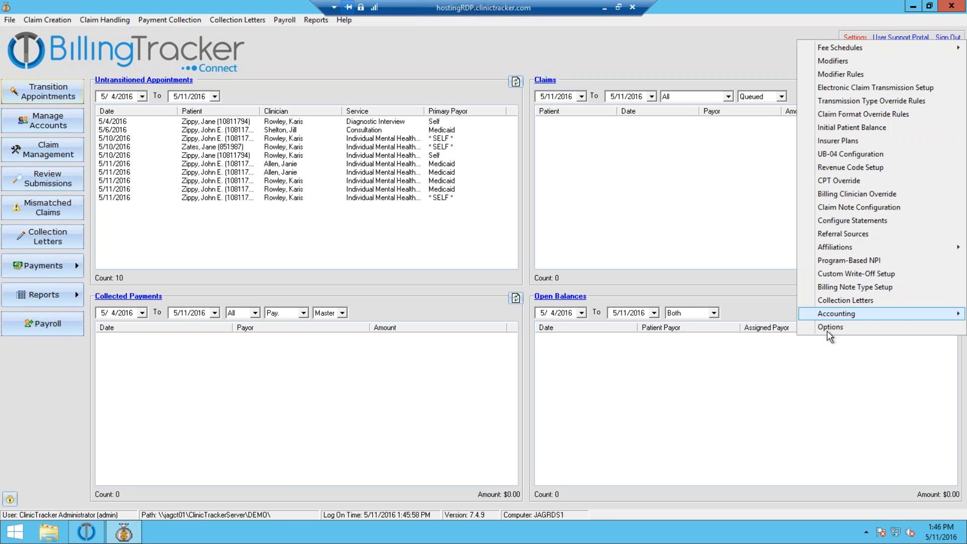
click(830, 327)
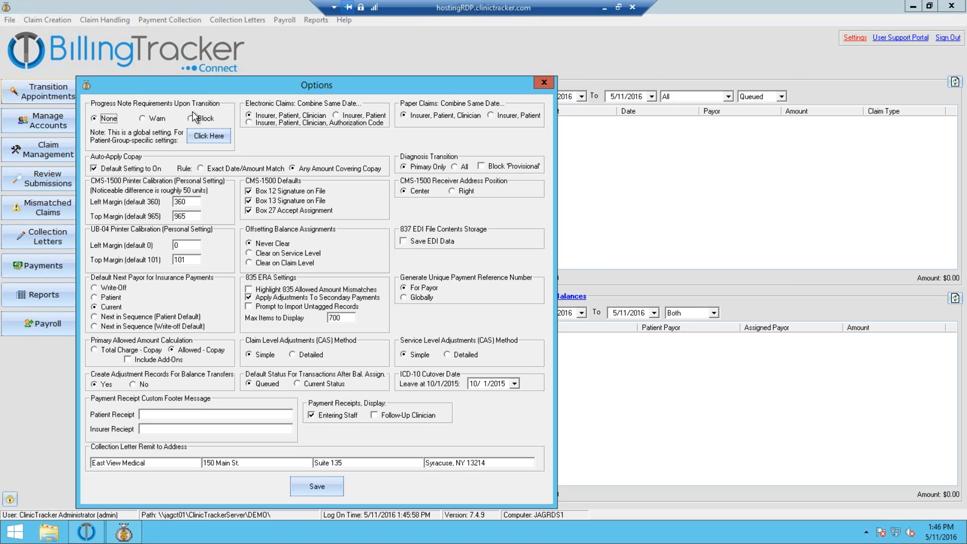
Step: Try the None, Warn and Block progress note requirements upon transition, discard the changes, and close BillingTracker
click(110, 119)
click(155, 120)
click(200, 118)
click(546, 83)
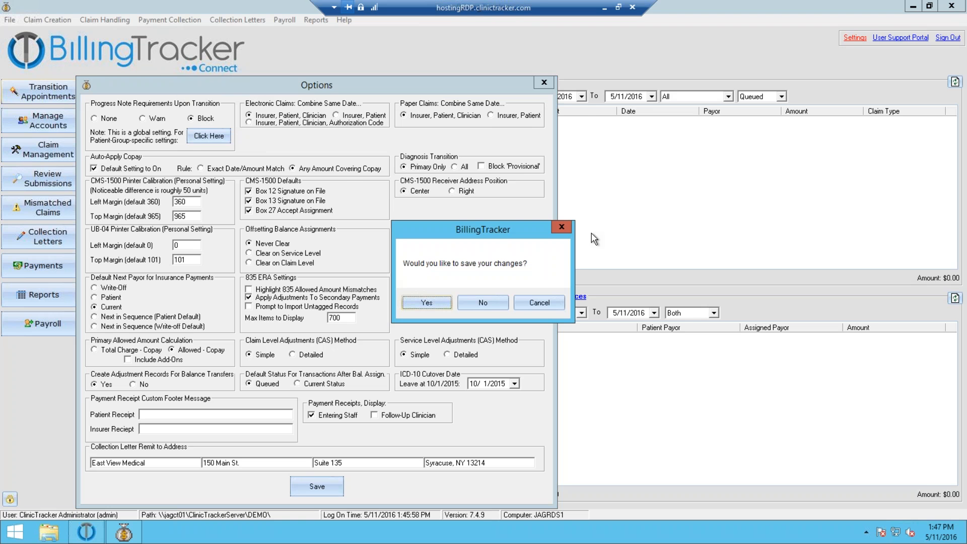
click(497, 305)
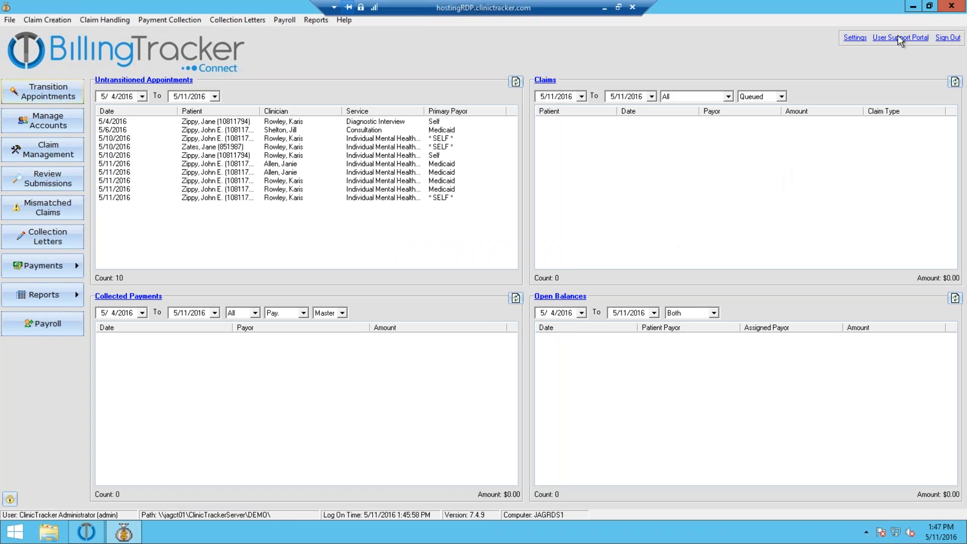
click(951, 6)
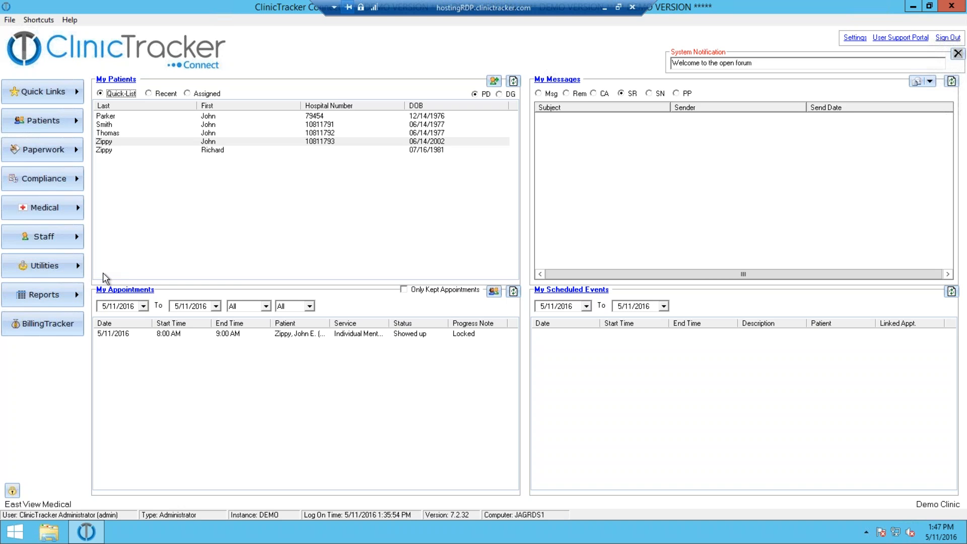
Step: Search the Maintenance utilities for "ser" and open Service Input
click(47, 267)
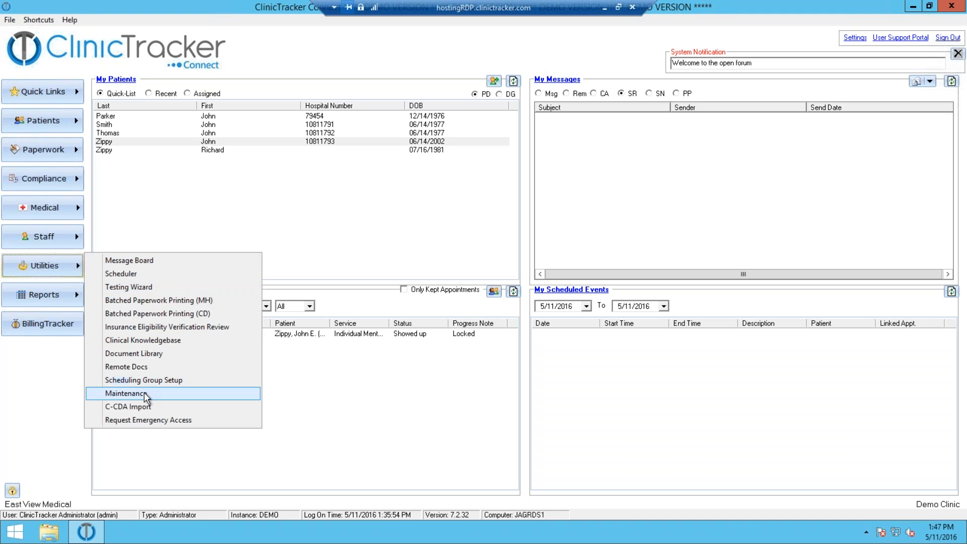
click(145, 393)
text(ser)
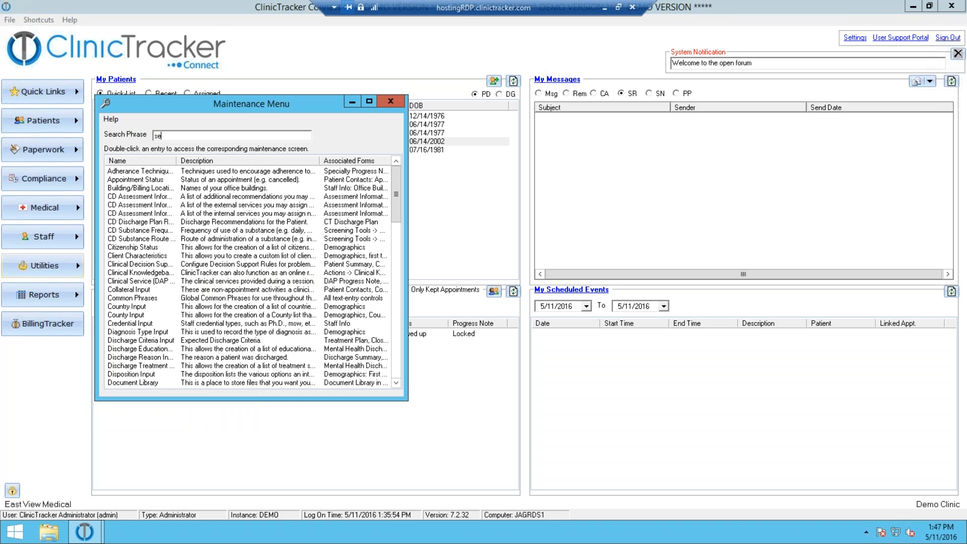
click(143, 237)
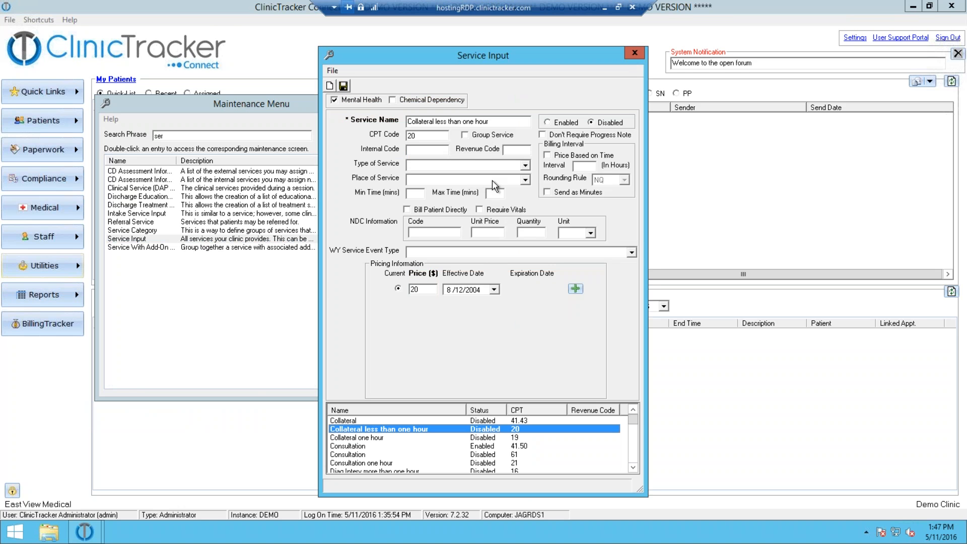
Step: Try enabling Don't Require Progress Note for the "Collateral less than one hour" service, discard the change, and close the Maintenance screens
click(542, 135)
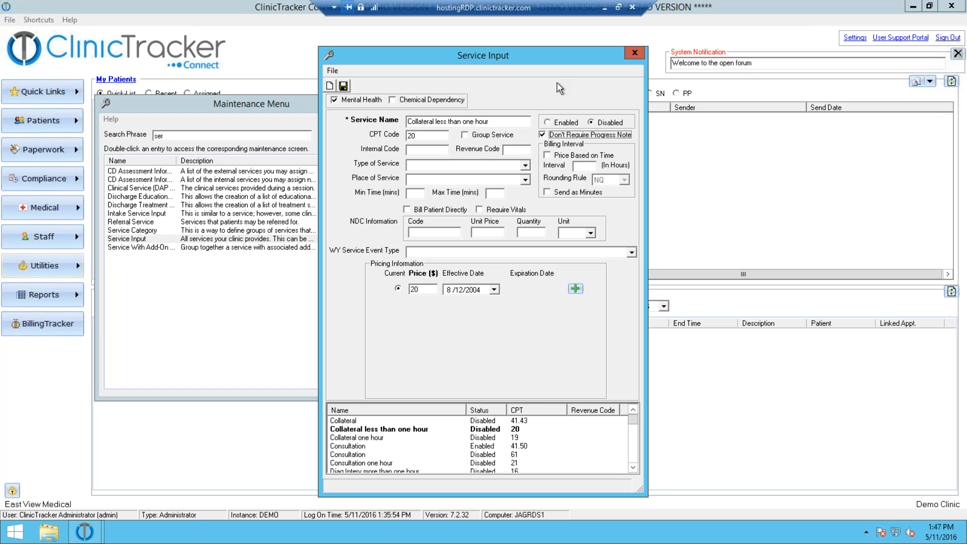
click(634, 52)
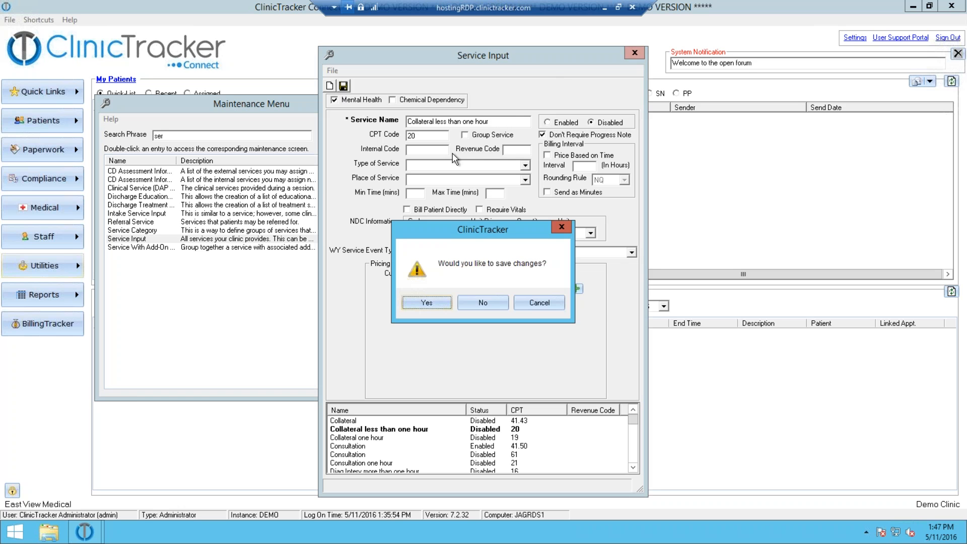
click(482, 303)
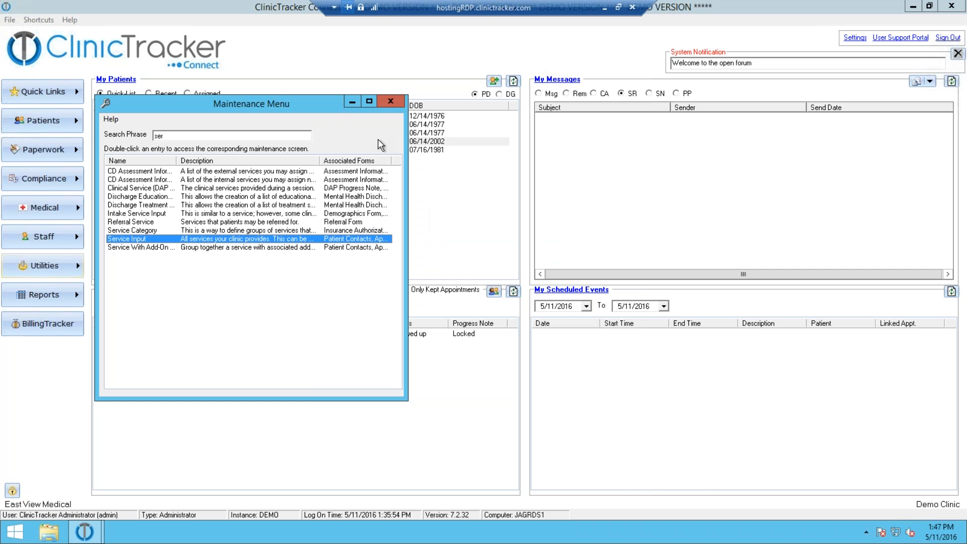
click(393, 102)
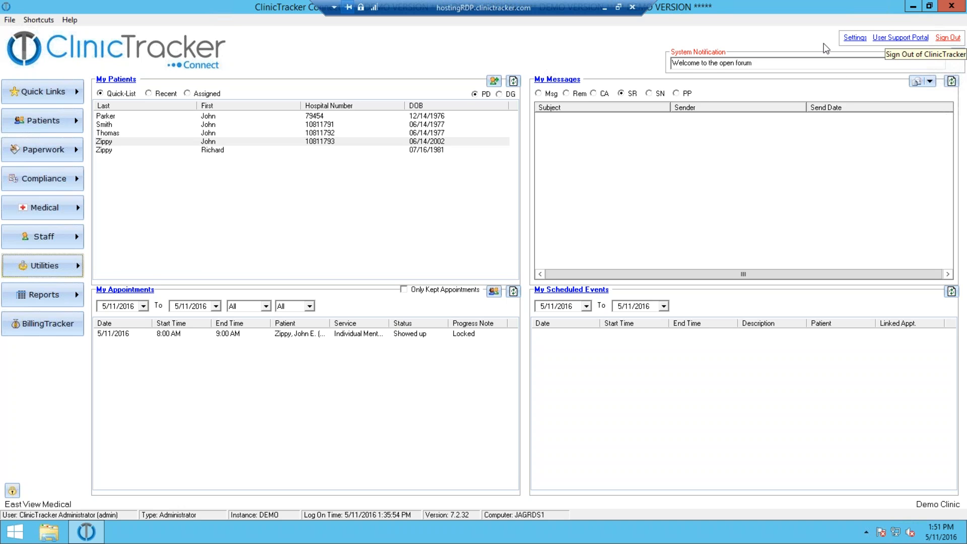
click(855, 109)
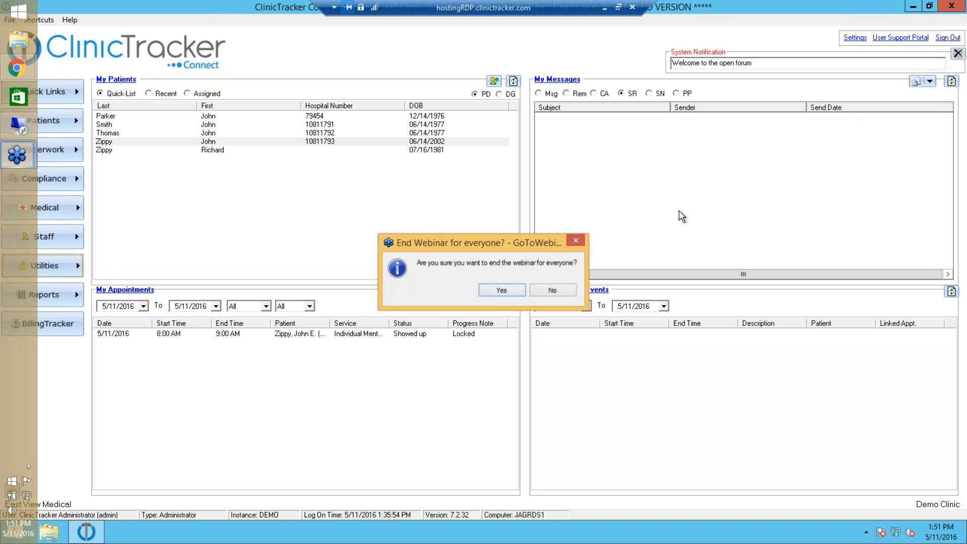